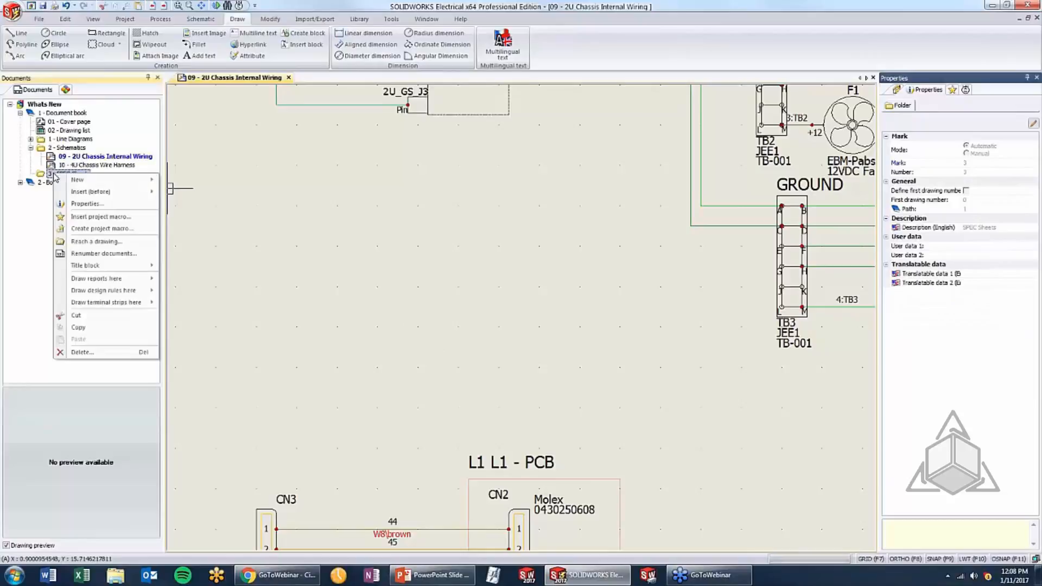
Add data file shortcuts to C2G Tech Info.pdf, Fischer Connectors Tech Info.pdf and Glenair Tech Info.pdf in the 3 - SPEC Sheets folder
mouse_move(76, 181)
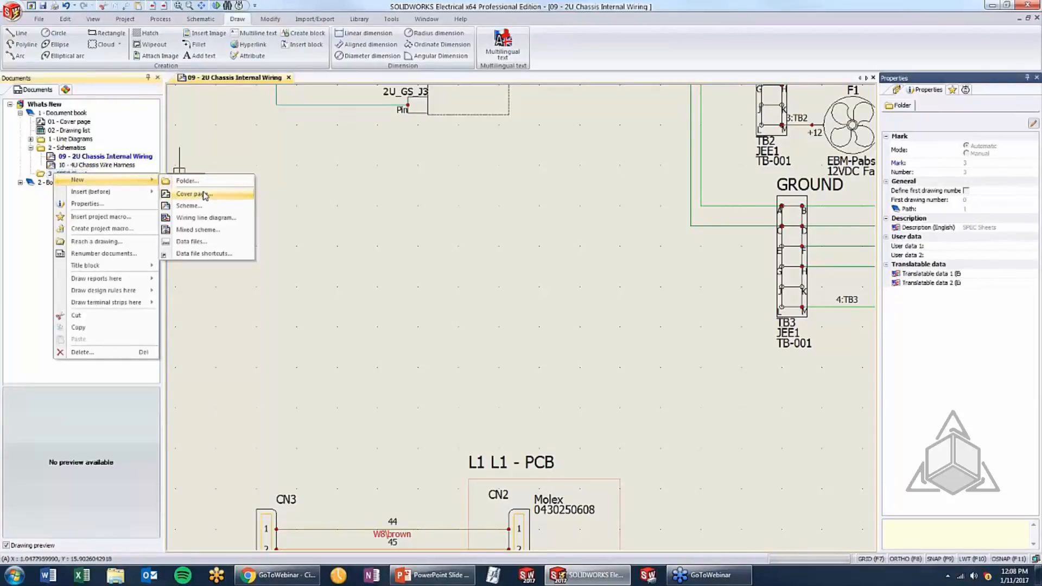
click(220, 255)
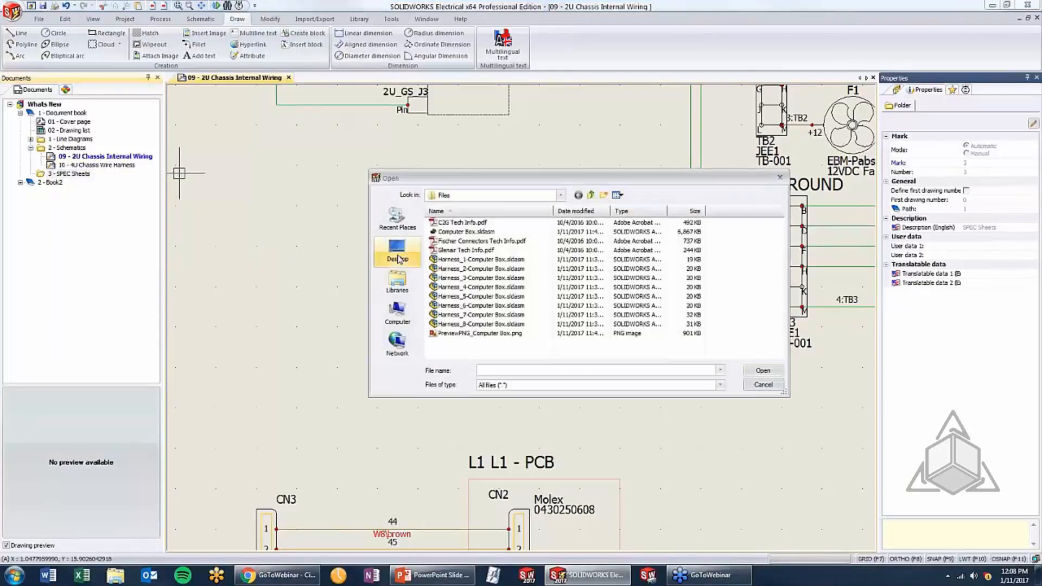
click(463, 223)
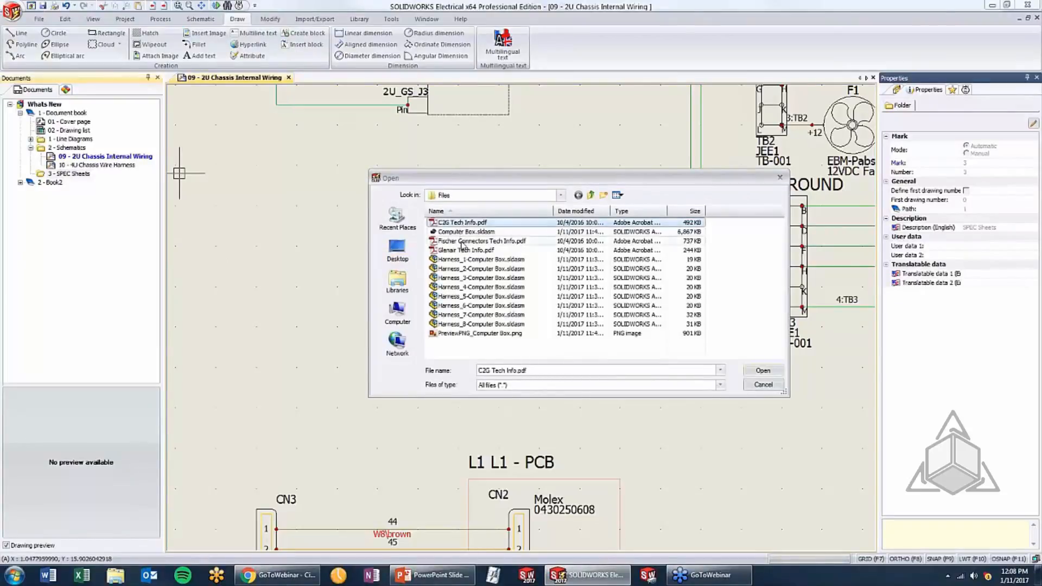
ctrl+click(461, 241)
ctrl+click(461, 252)
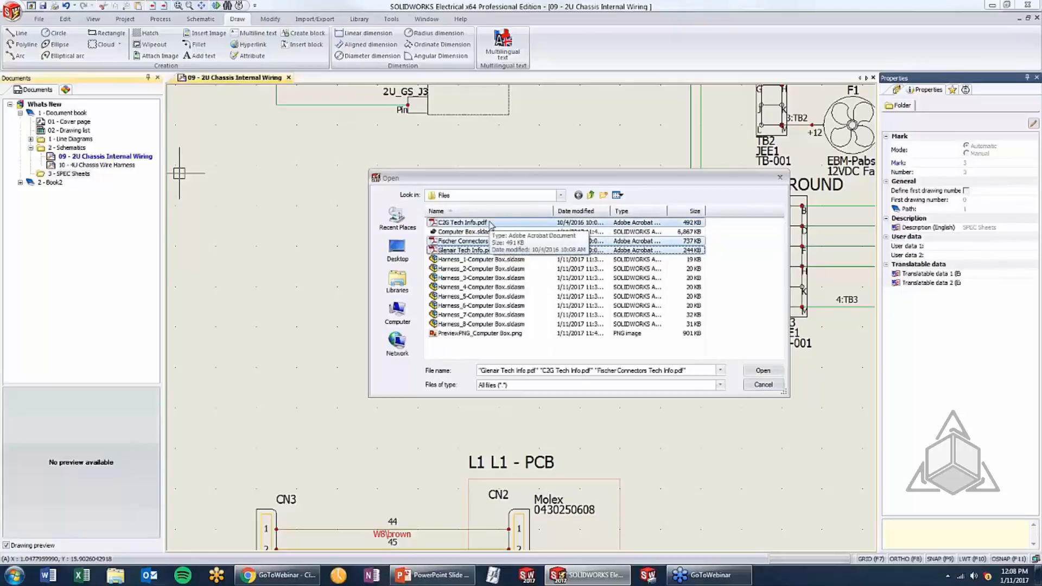
click(762, 370)
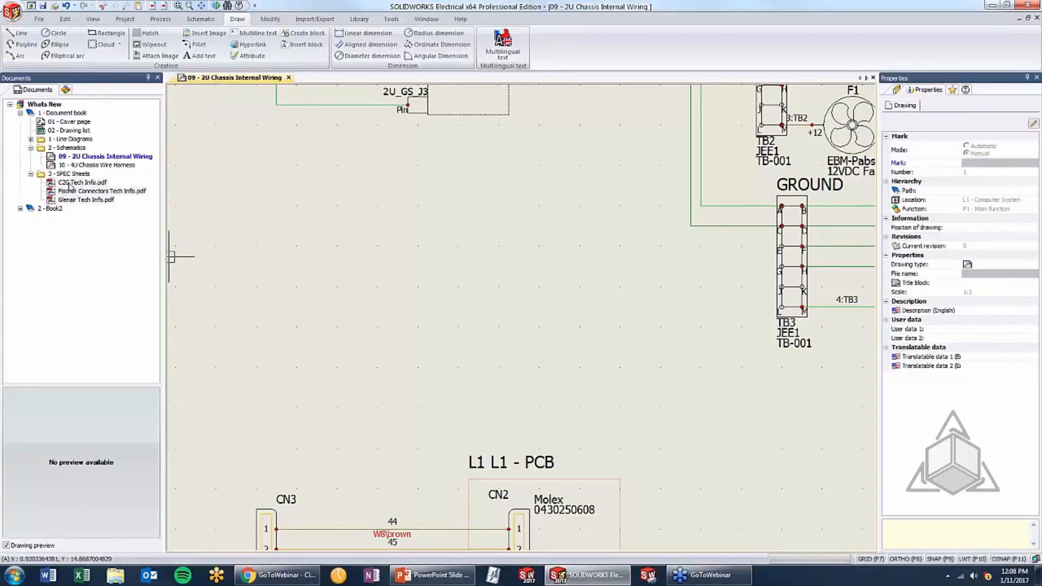
Open the C2G Tech Info.pdf shortcut from the SPEC Sheets folder to view the specification sheet, and close it
click(70, 184)
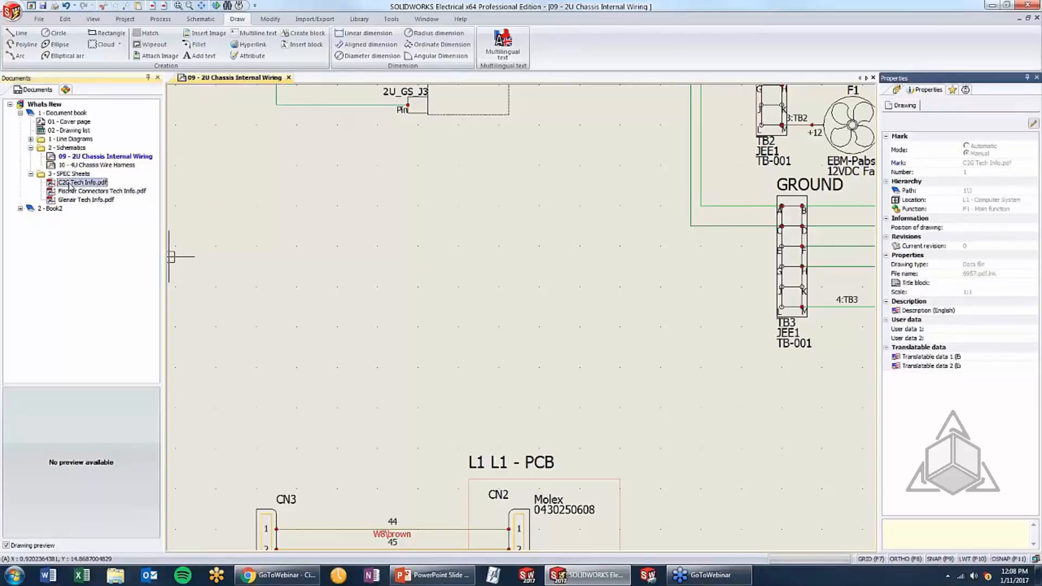
double_click(70, 184)
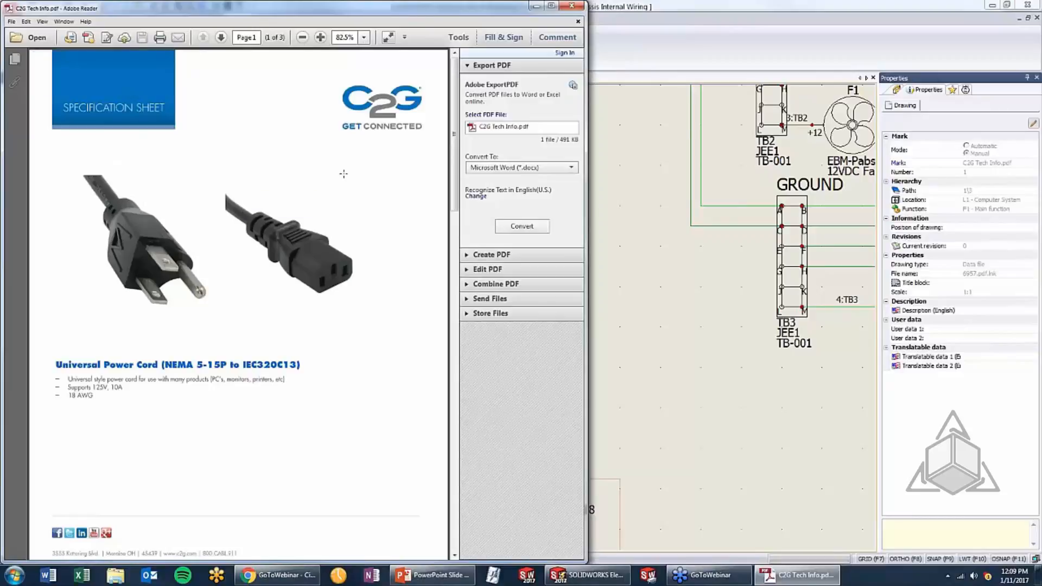
click(574, 7)
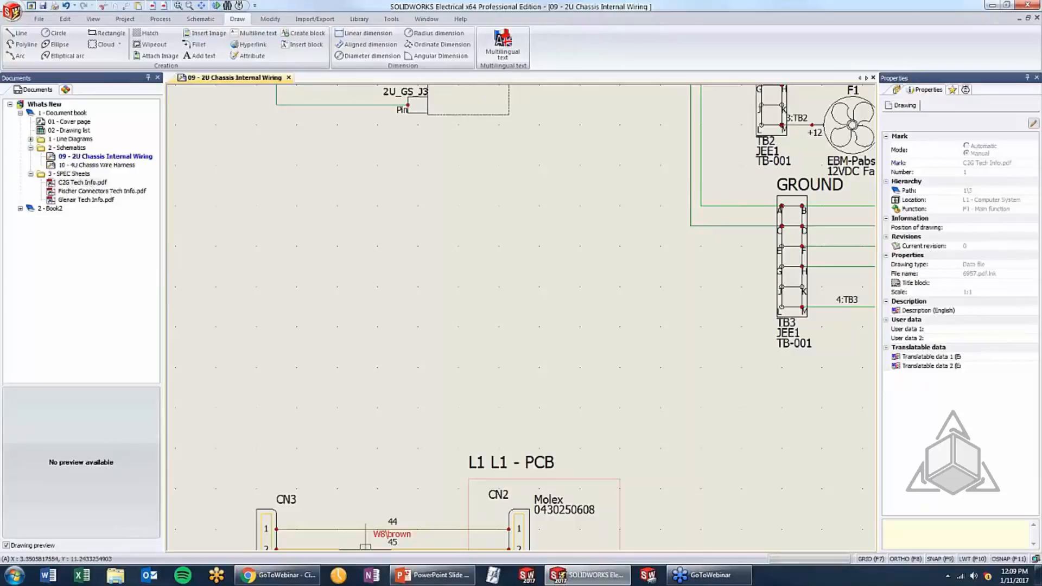
click(422, 575)
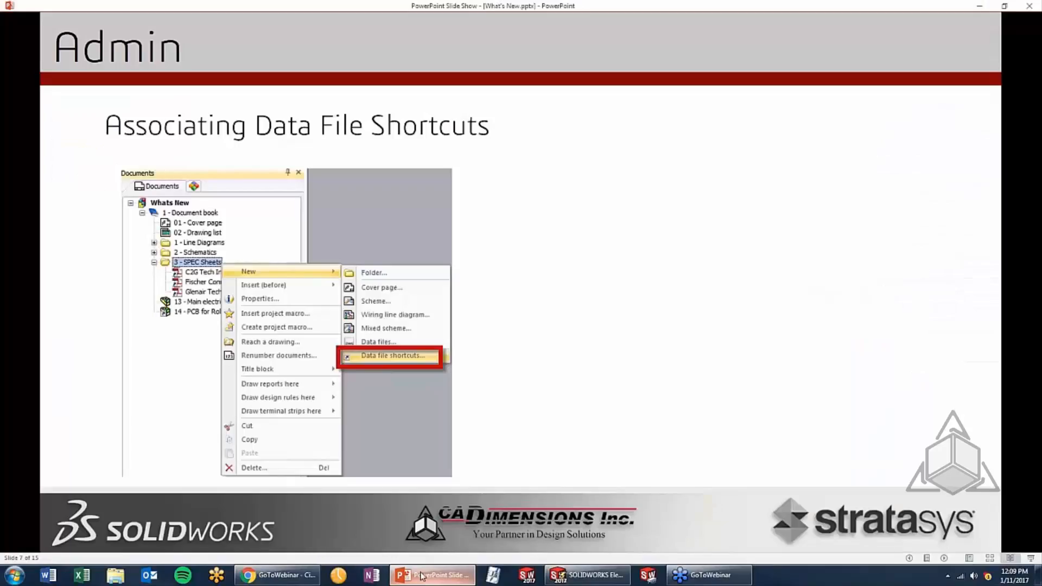
click(523, 283)
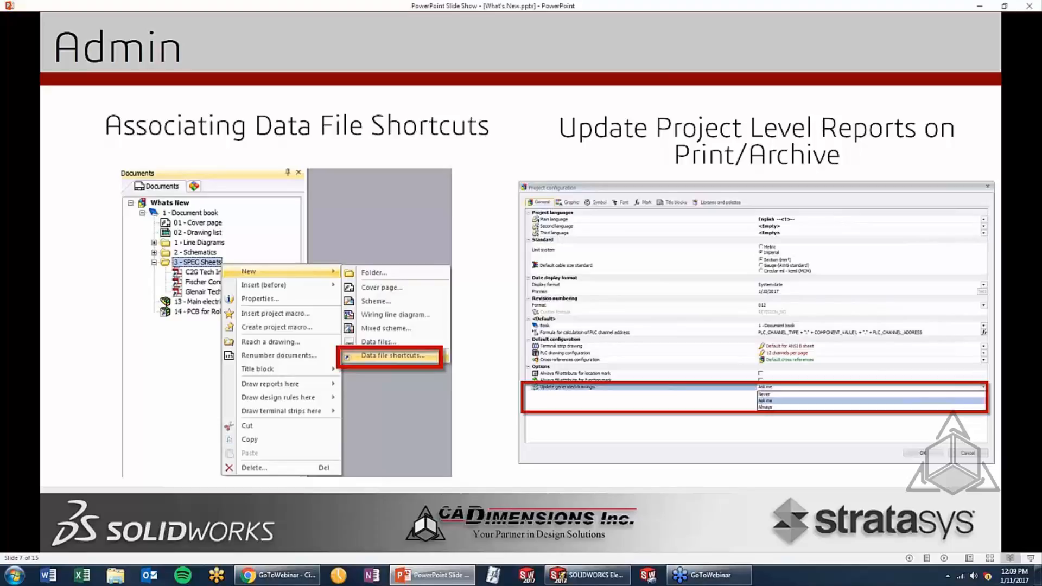
Switch back to SOLIDWORKS Electrical and set Update generated drawings to Ask me in the project configuration
click(570, 579)
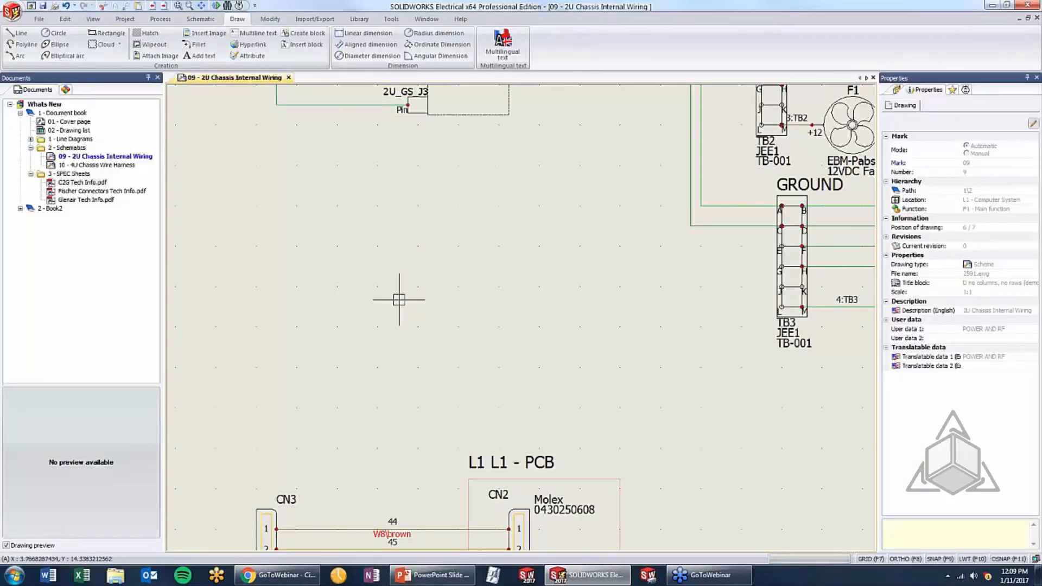
scroll(400, 298, down, 2)
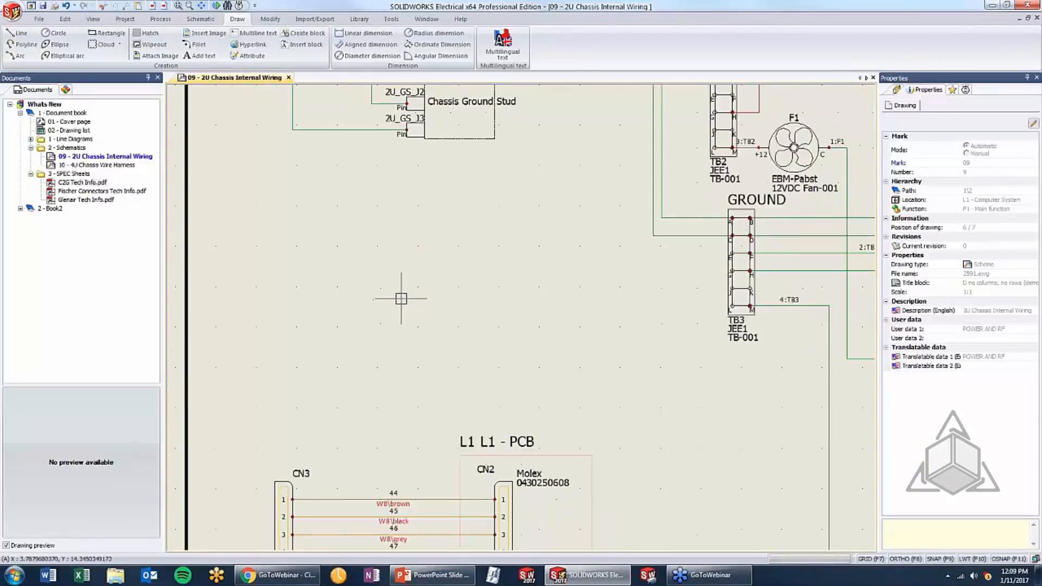
scroll(404, 272, down, 1)
scroll(262, 143, up, 1)
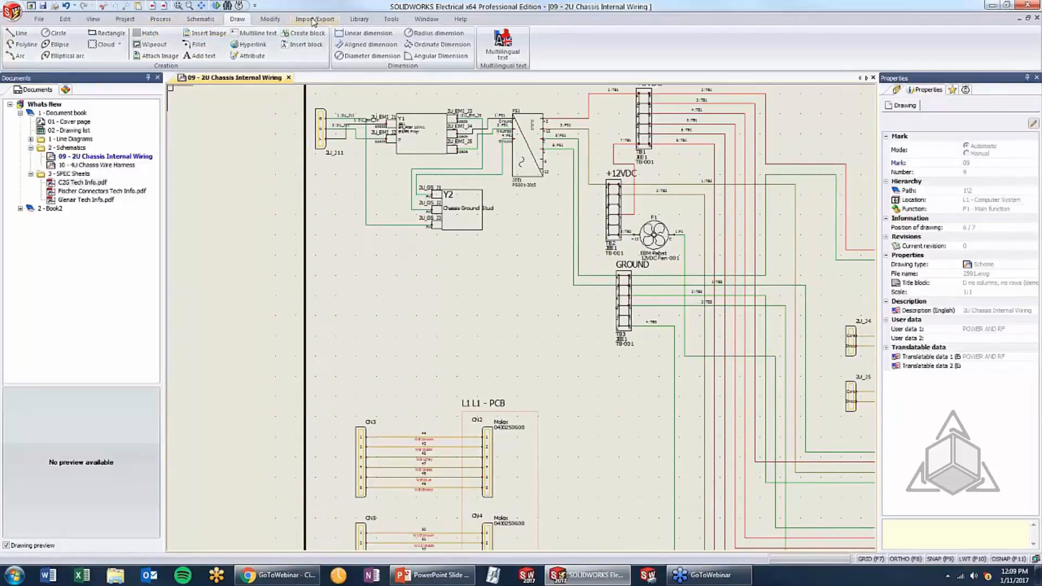
click(124, 20)
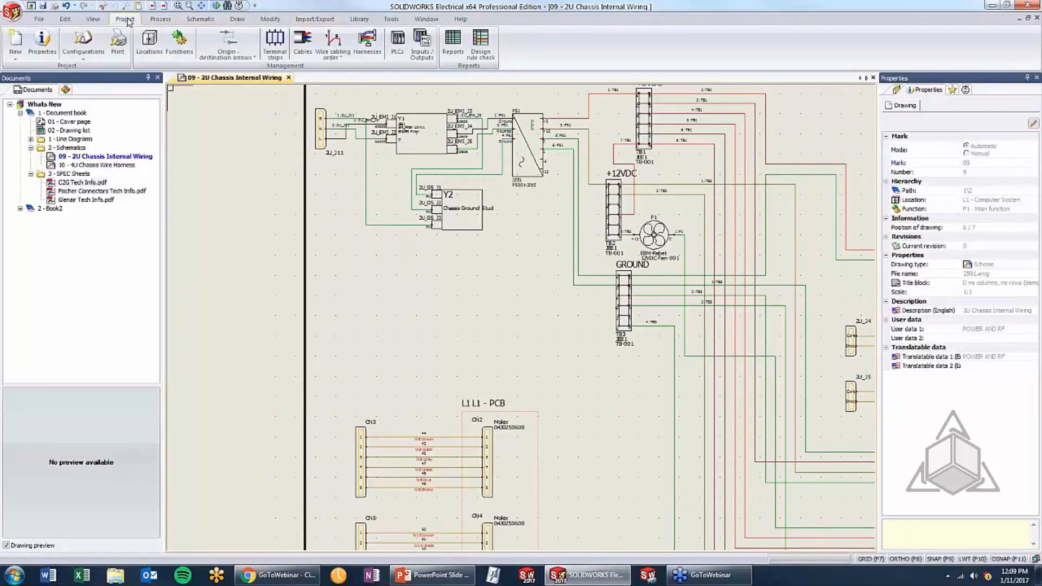
click(86, 41)
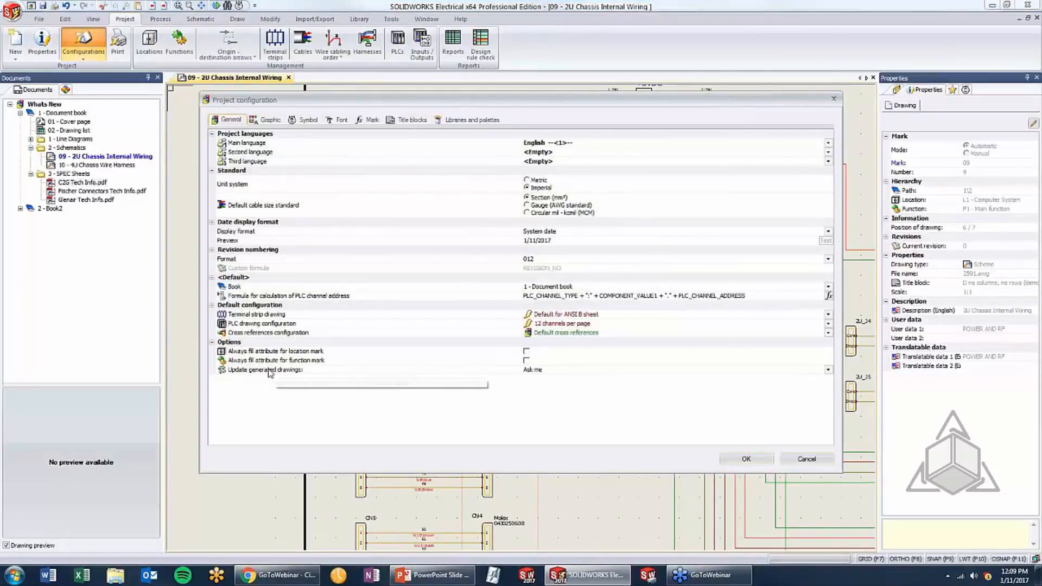
click(545, 373)
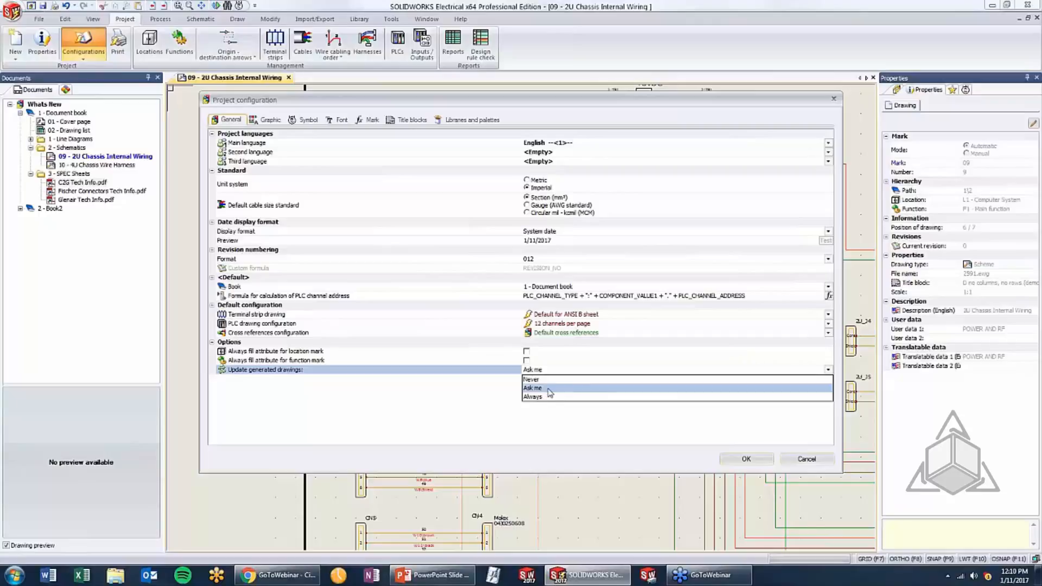
click(549, 388)
click(749, 460)
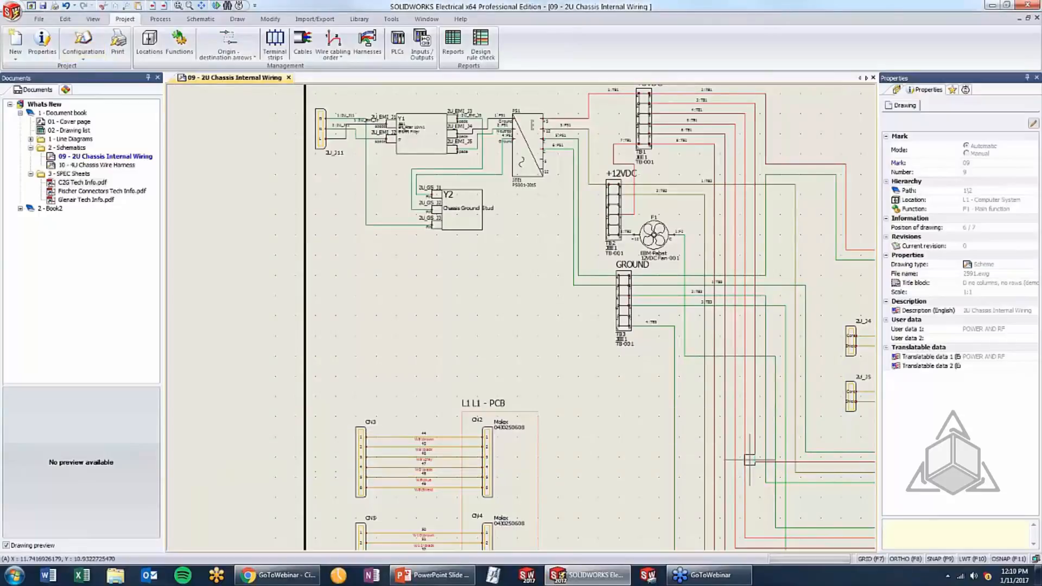
Try to export all project drawings to PDF, cancelling the command when asked whether to update reports and terminal strip drawings
click(314, 19)
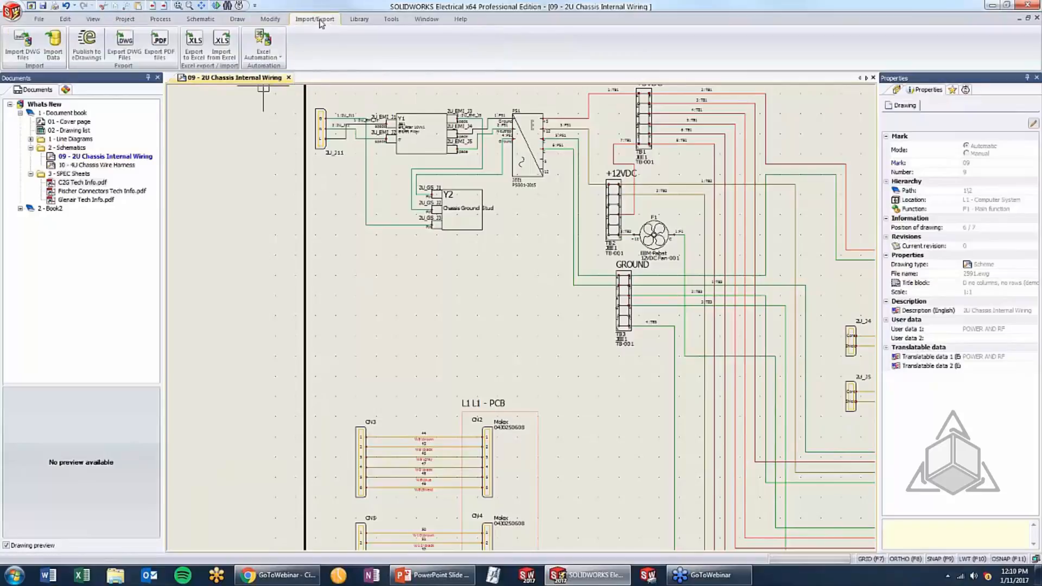
click(159, 46)
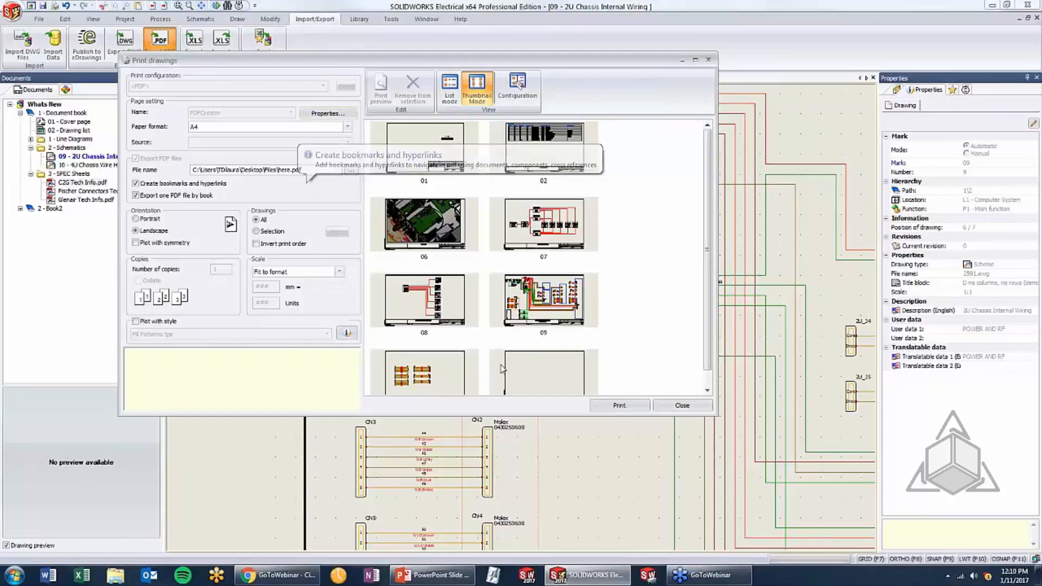
click(619, 406)
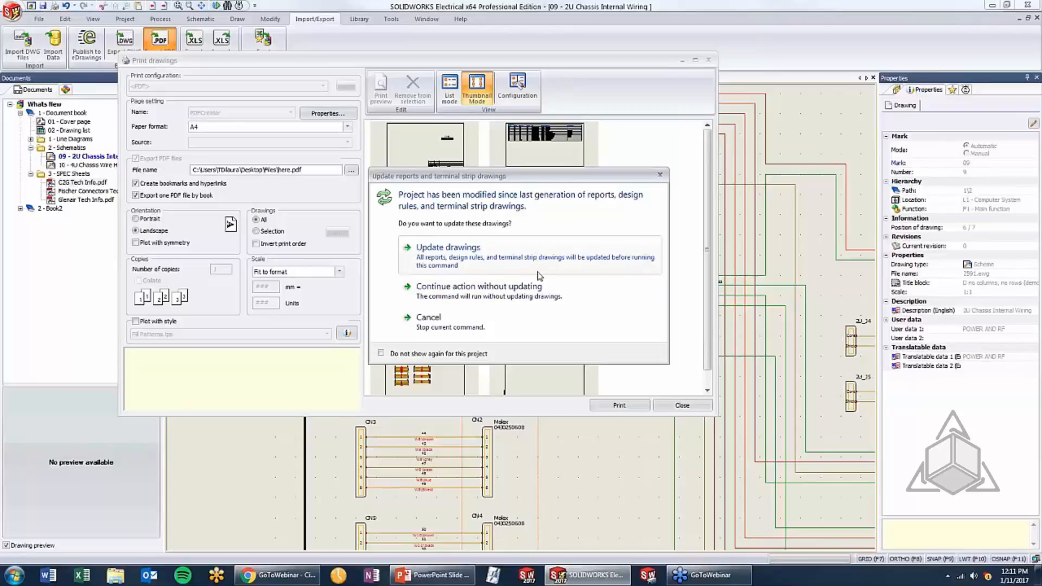
click(490, 320)
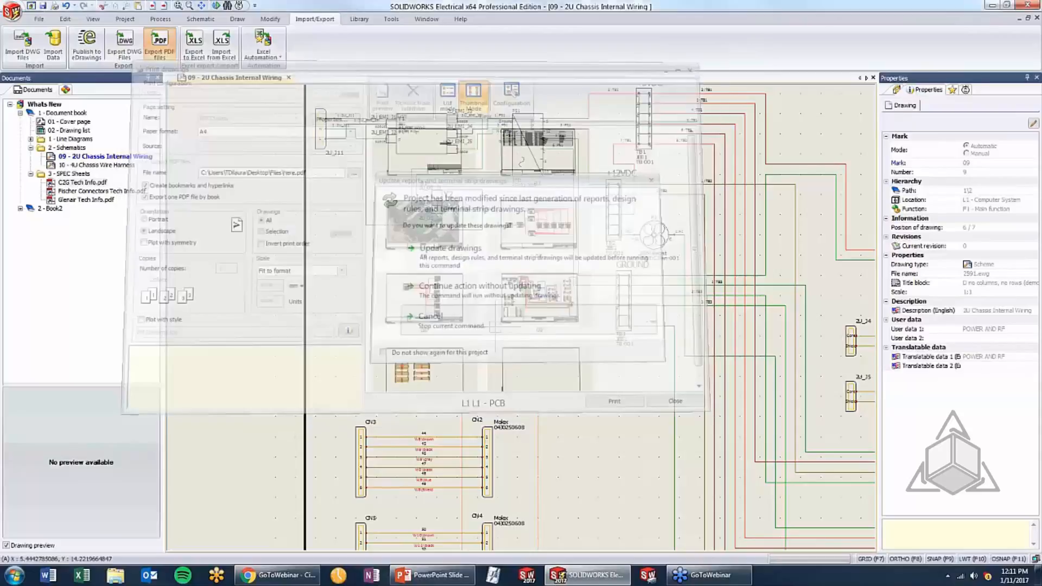
Review the Update generated drawings option in the project configuration and close the dialog
click(124, 18)
click(88, 48)
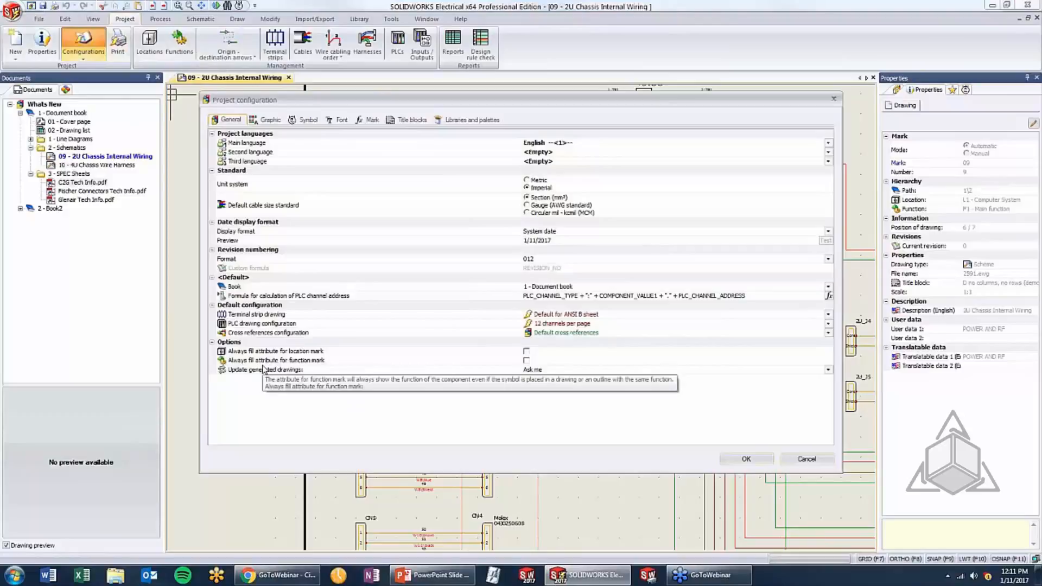
click(757, 463)
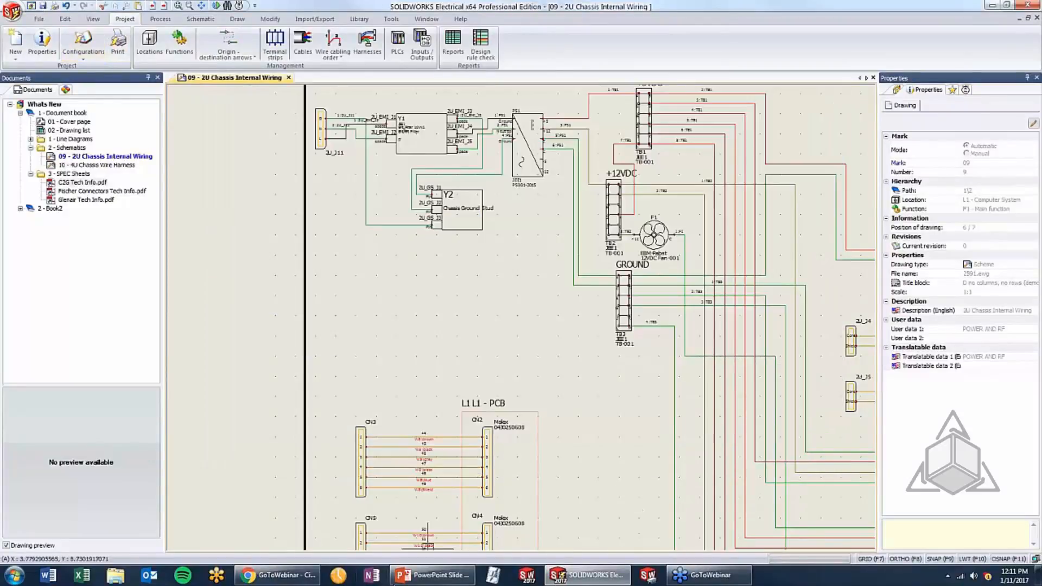
click(432, 575)
click(480, 375)
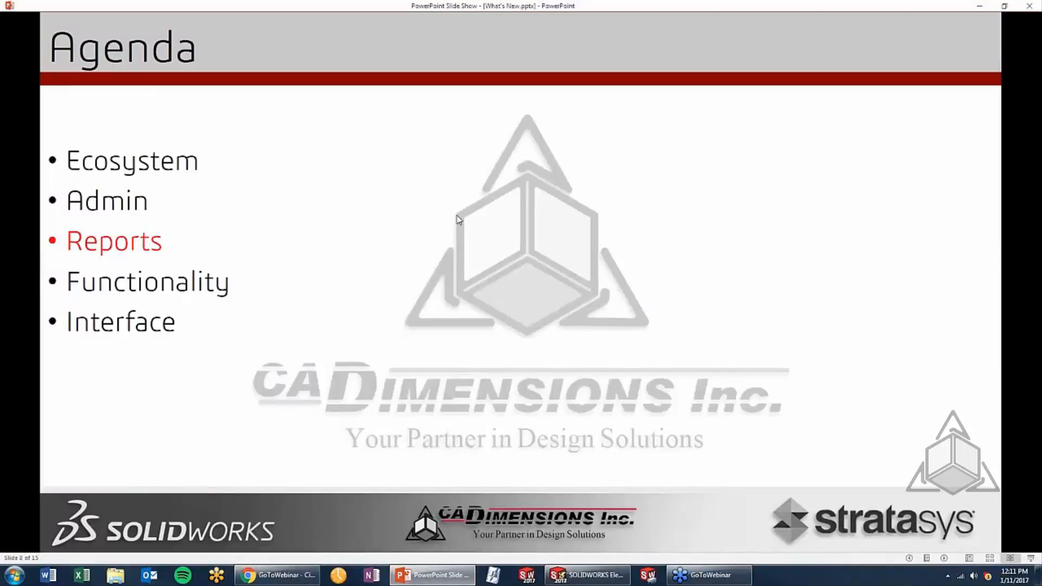
click(462, 180)
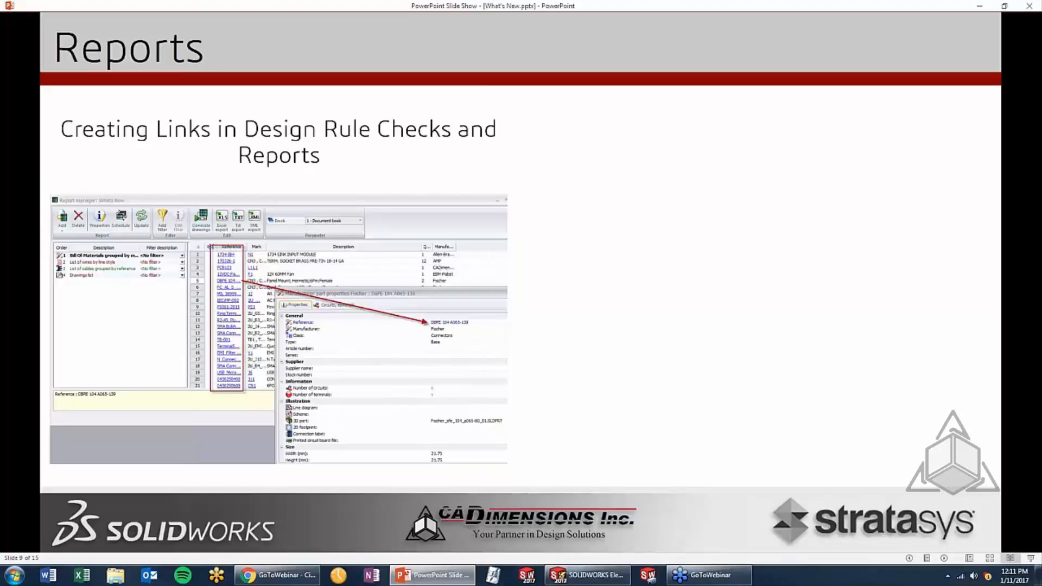
Switch back to SOLIDWORKS Electrical and display the Bill Of Materials report in a maximized Report manager
click(590, 574)
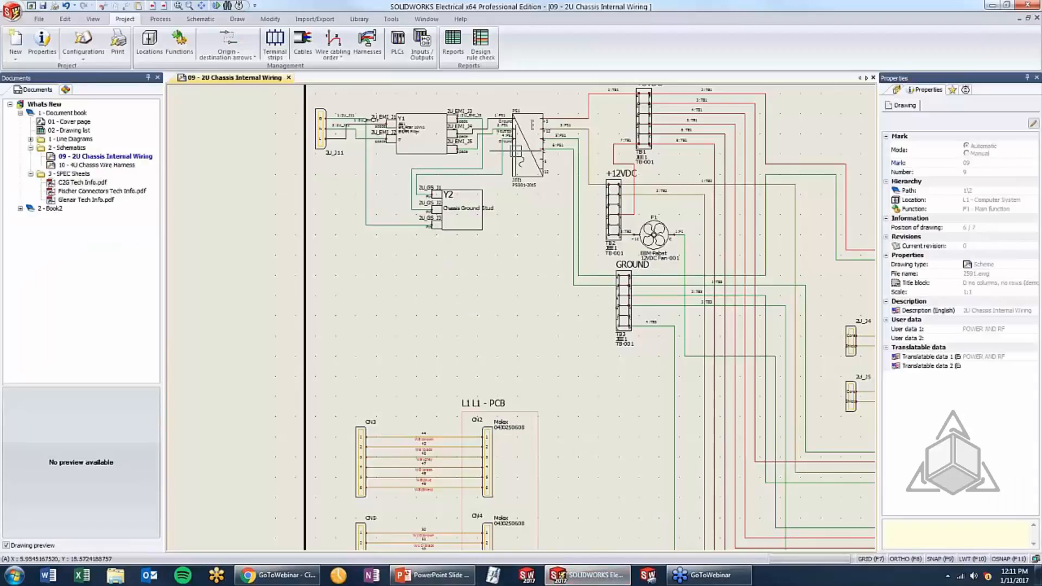
click(449, 52)
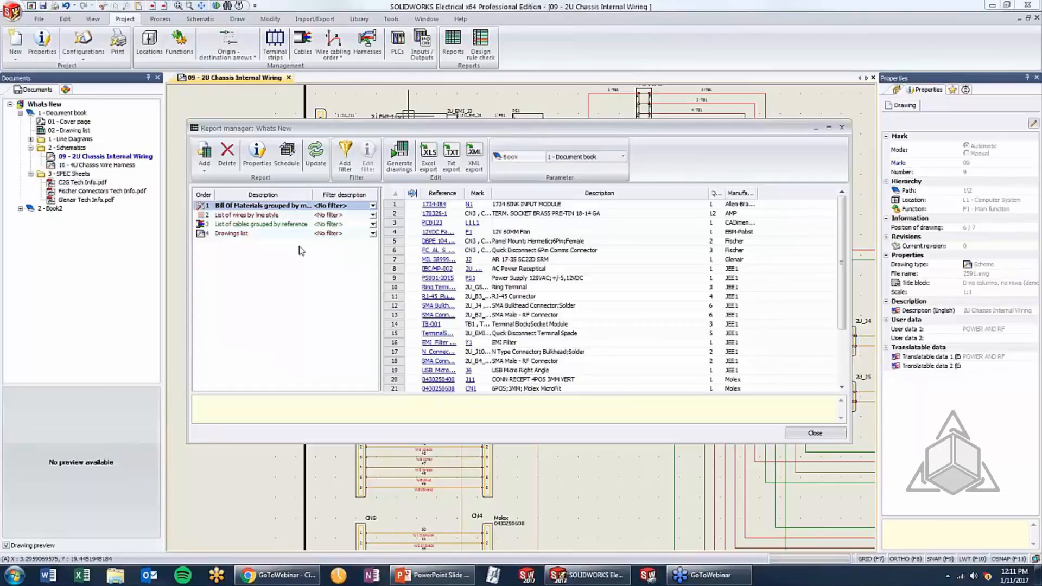
click(284, 207)
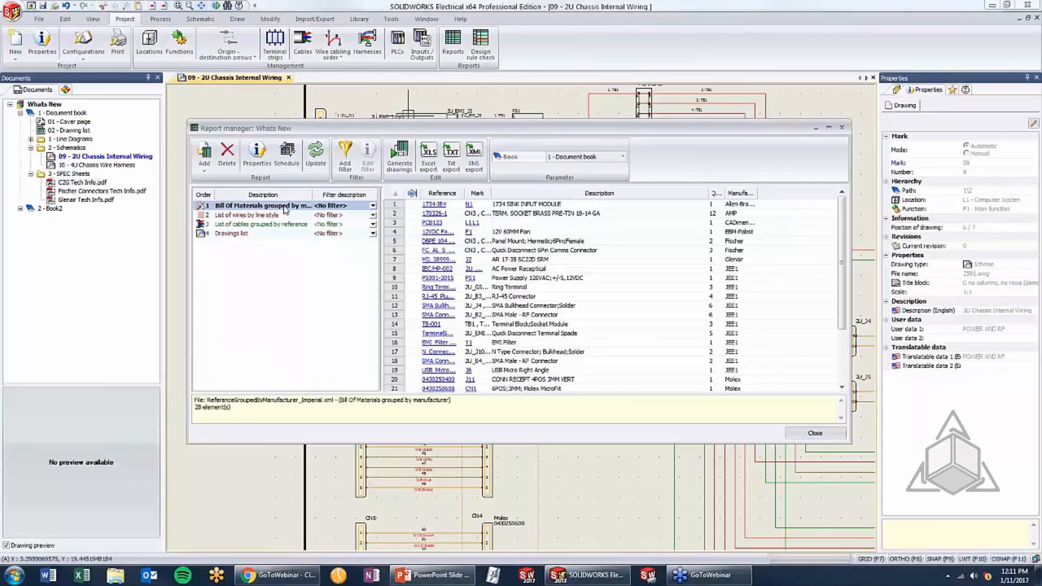
double_click(451, 127)
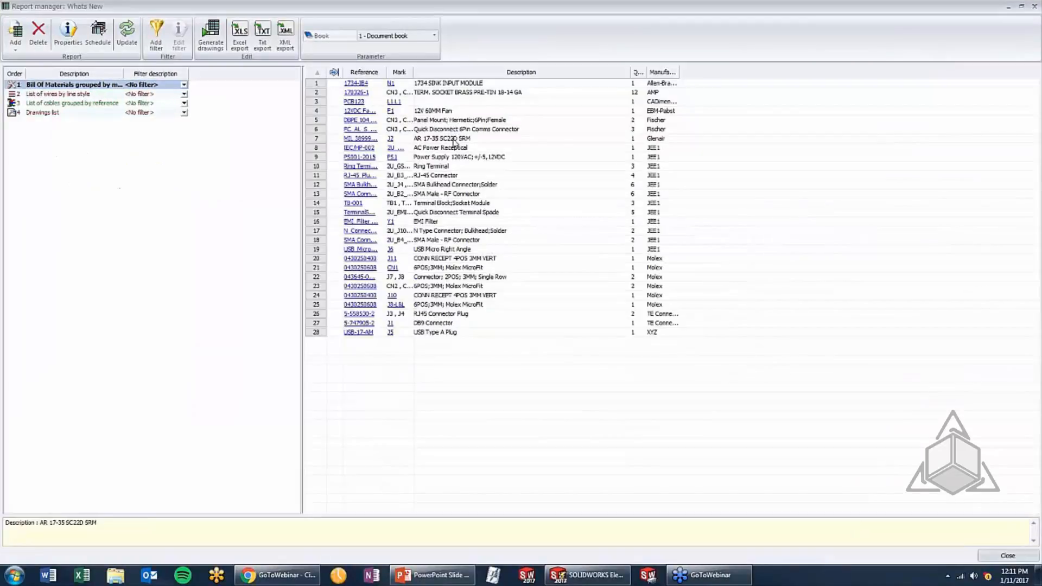
Follow the PCB123 reference link to examine its manufacturer part properties, circuits and terminals, and close the part and the Report manager
click(347, 102)
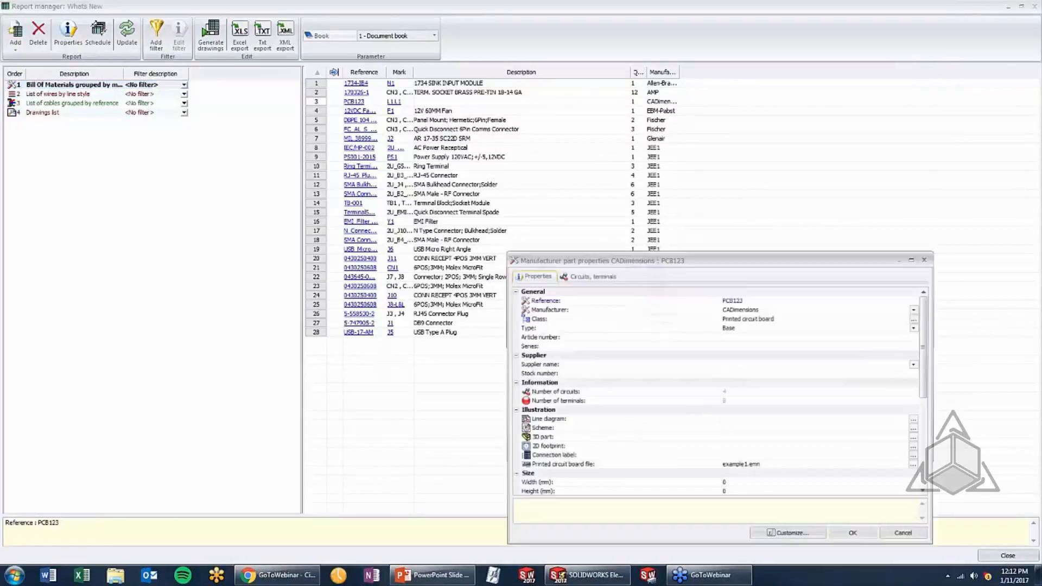
drag(611, 262, 591, 132)
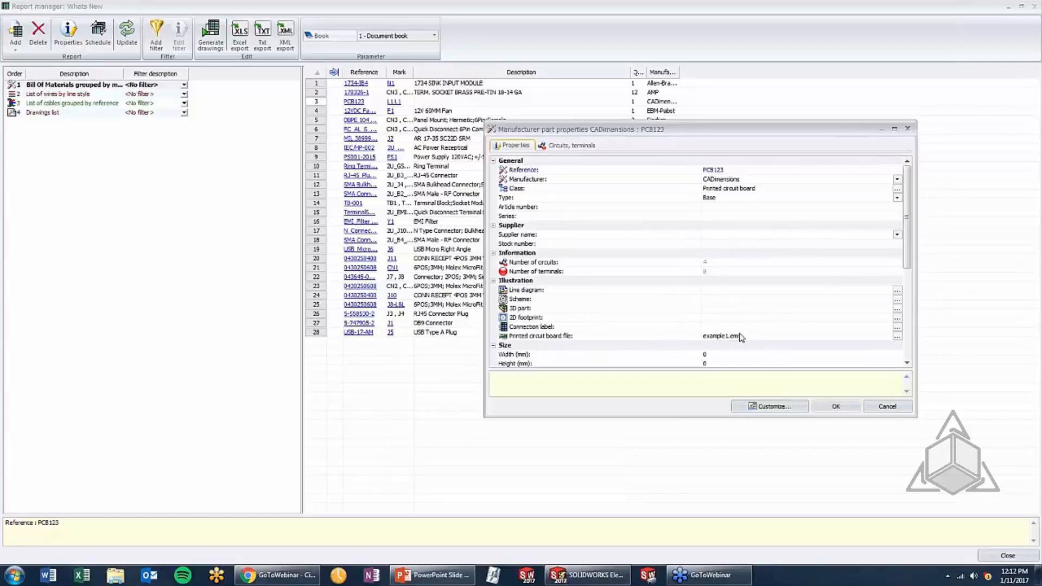
scroll(734, 314, down, 2)
scroll(733, 313, down, 2)
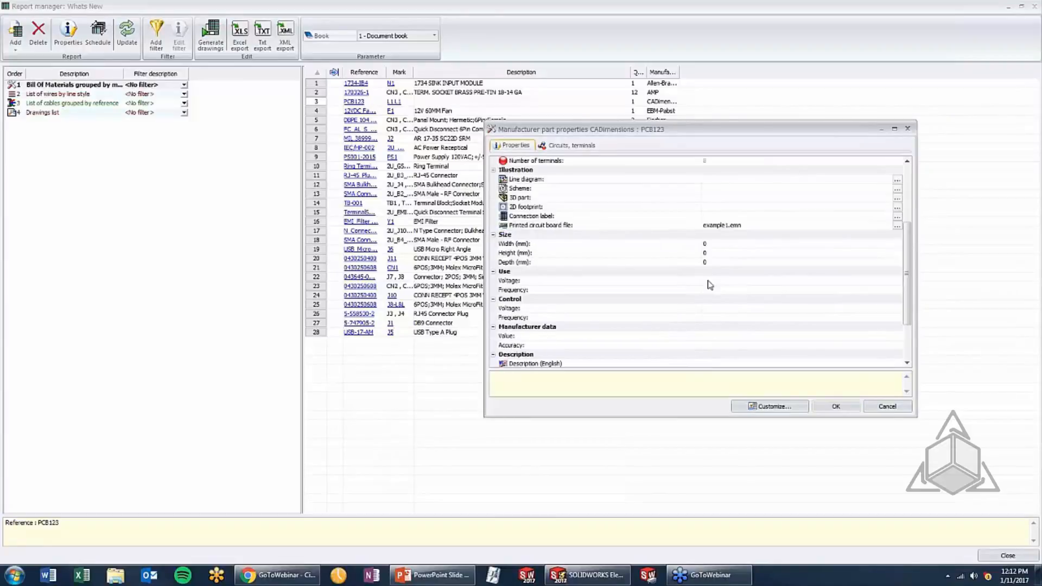
click(570, 146)
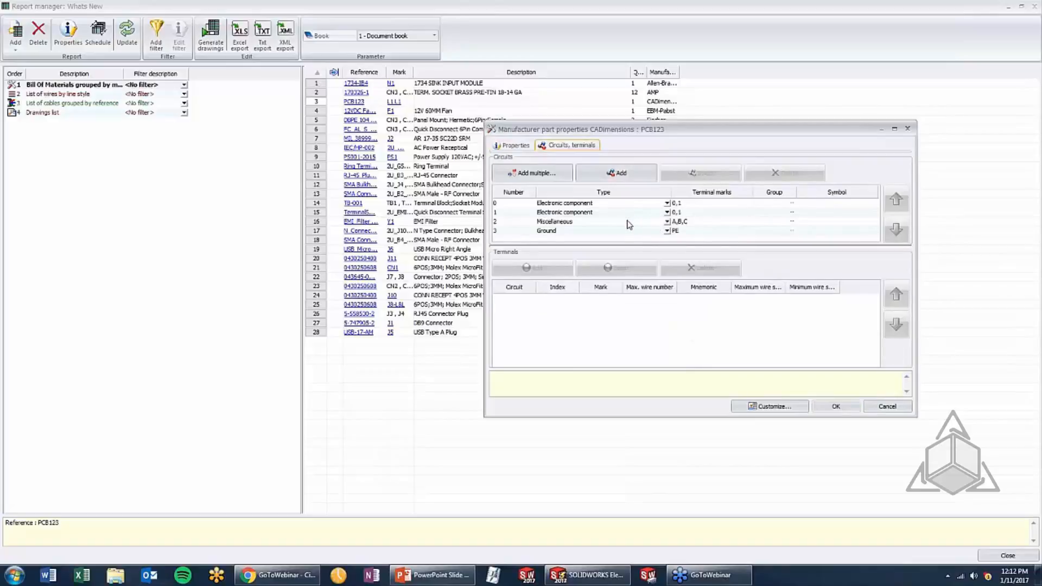
click(823, 408)
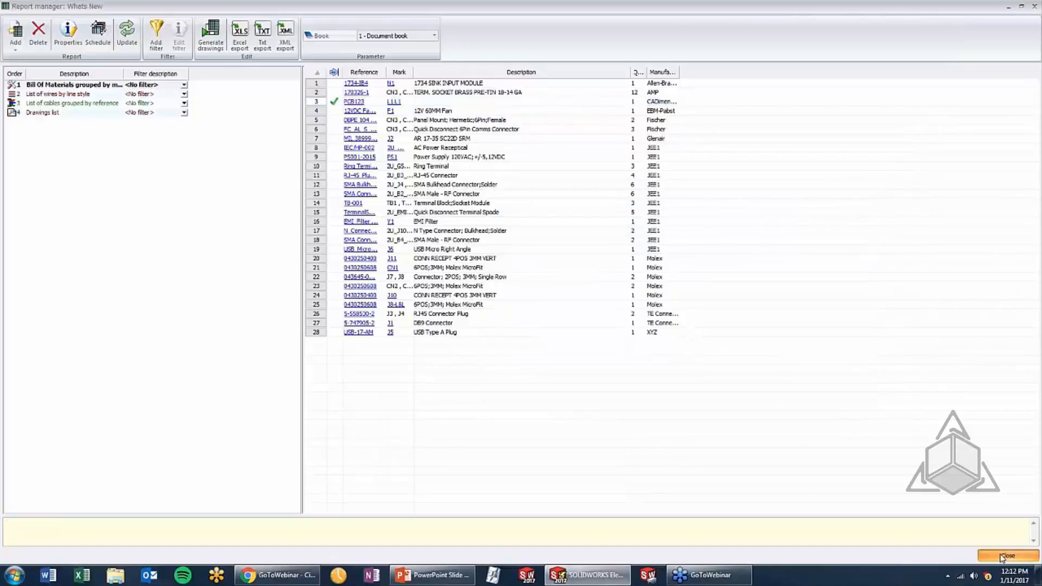
click(1002, 557)
Expand the Computer System and PCB locations in the component tree and open the PCB location's context commands
click(65, 91)
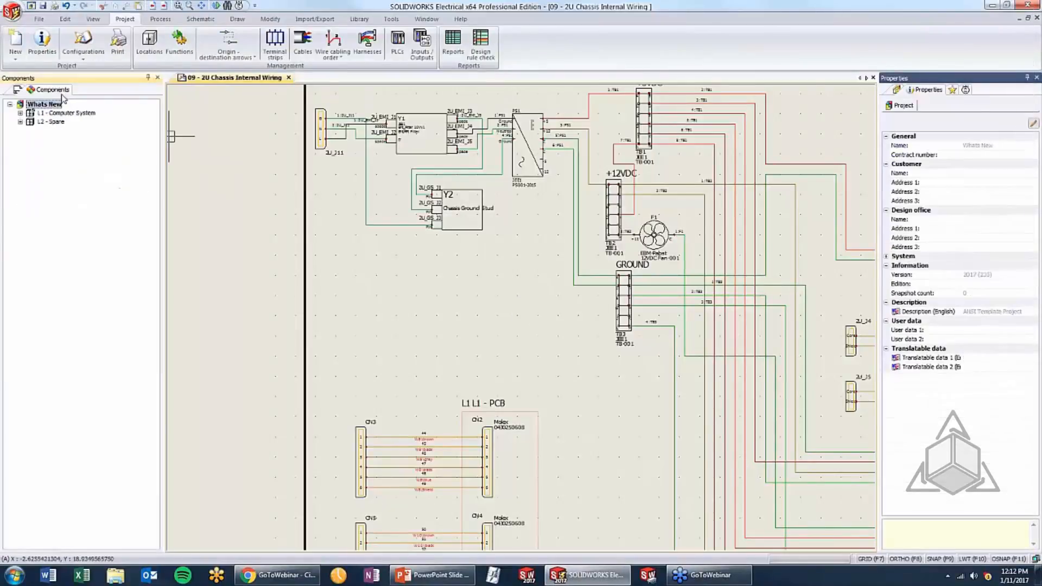
click(20, 113)
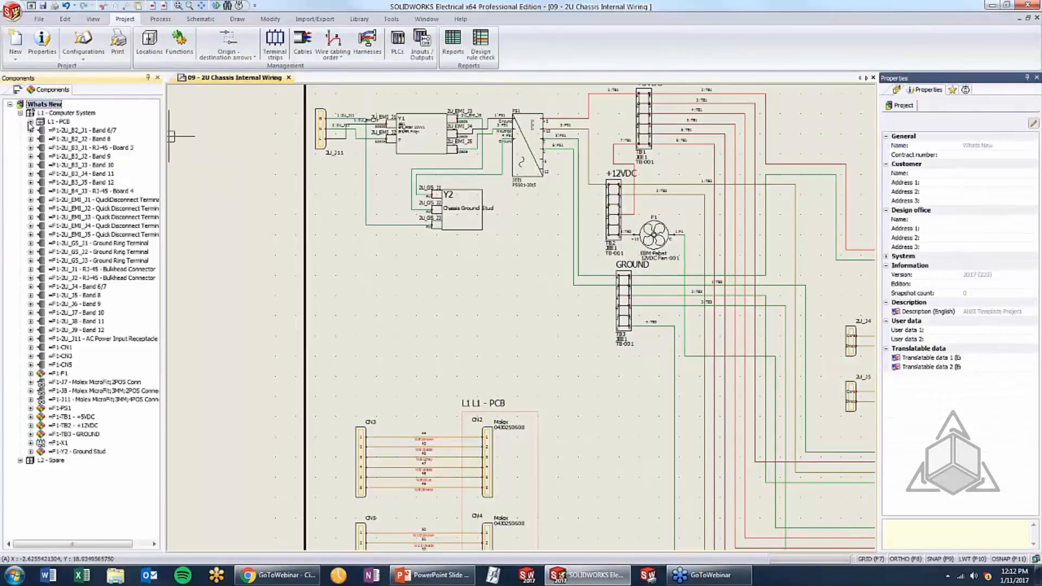
click(31, 122)
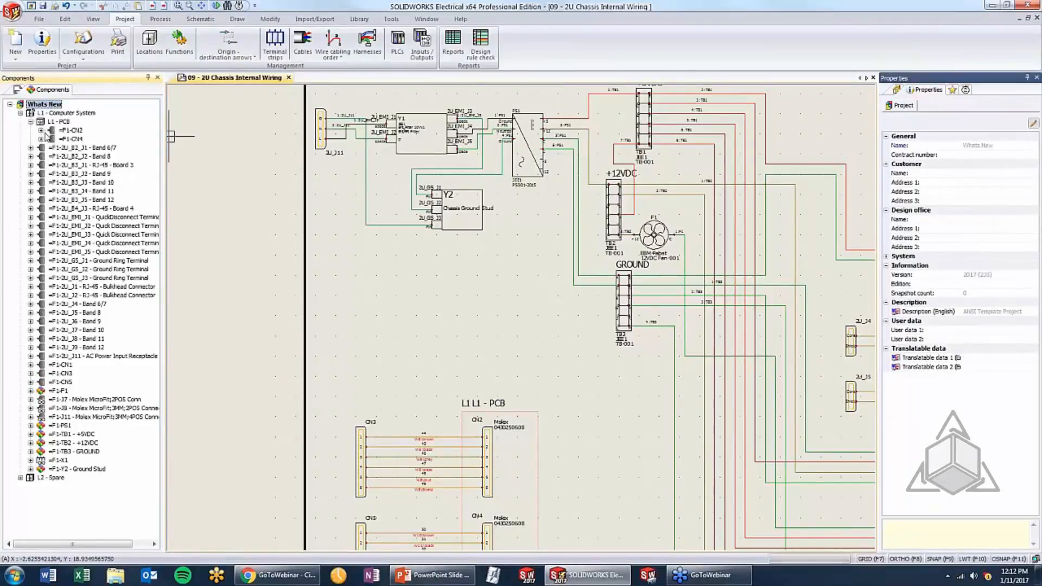
click(61, 122)
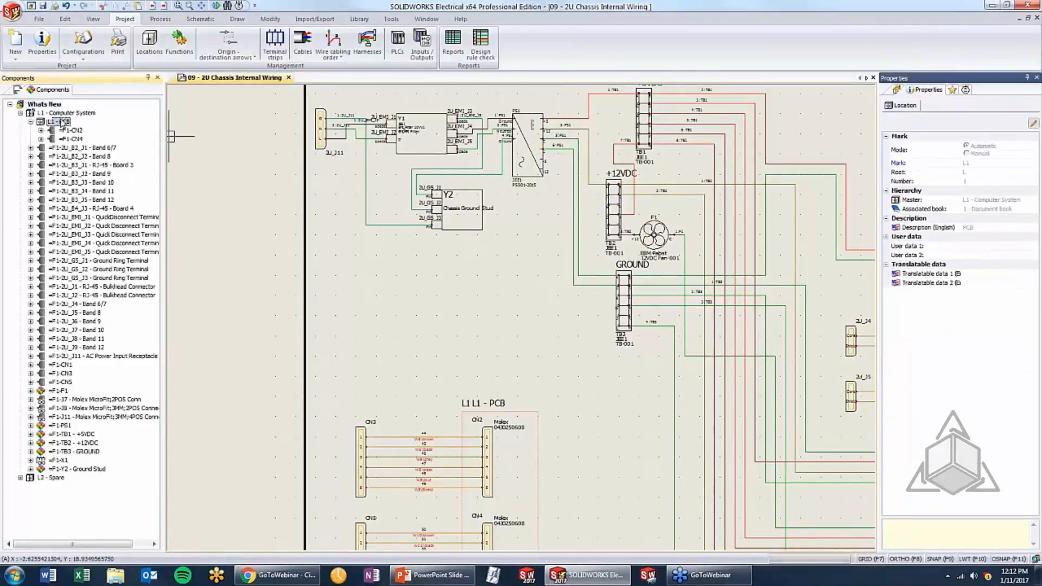
right_click(61, 122)
click(105, 513)
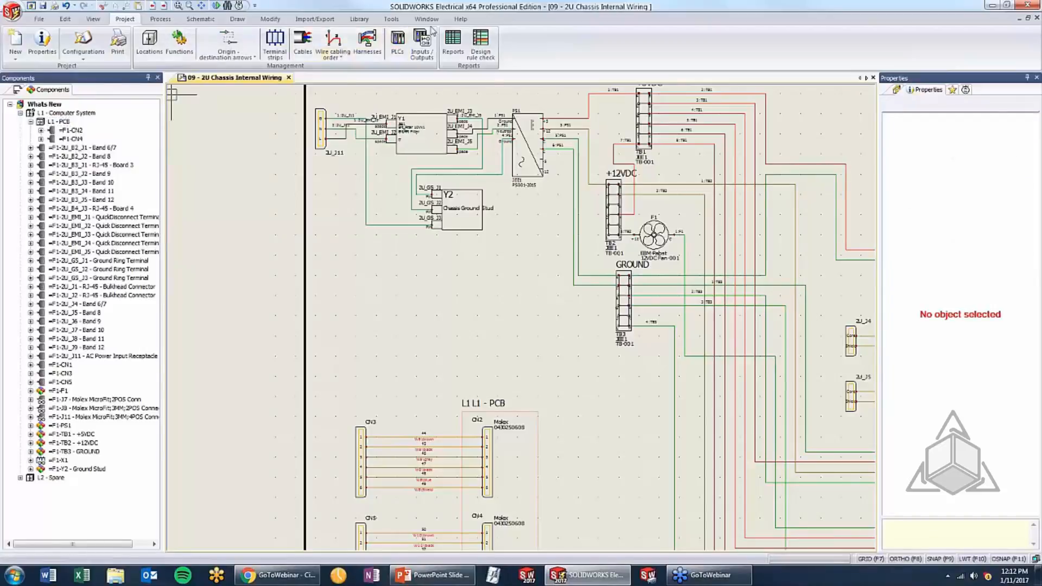
Reopen the Report manager, follow the PCB123 reference link to its circuits and terminals, and close the part and the Report manager
click(461, 46)
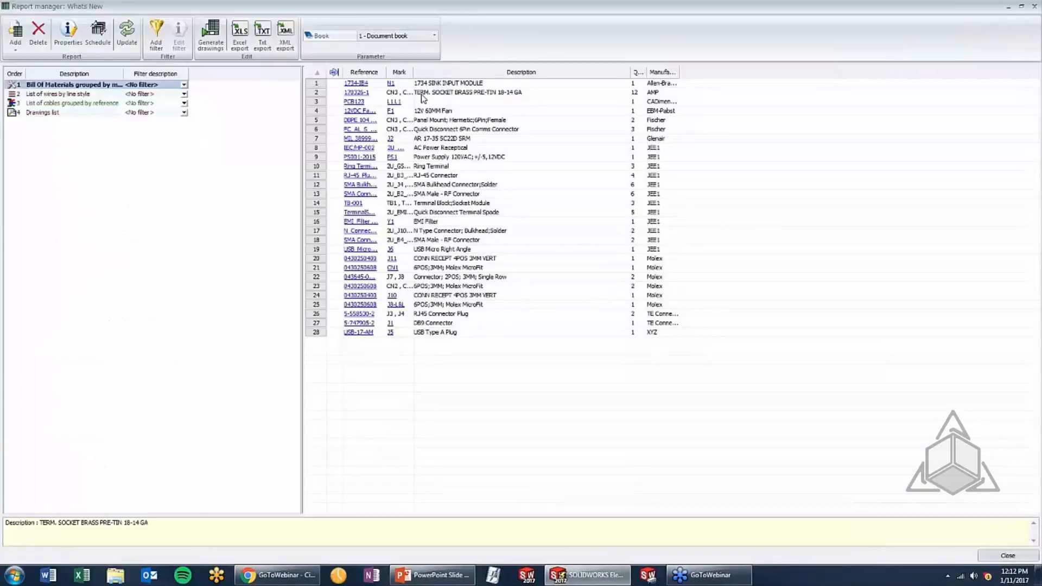
double_click(355, 102)
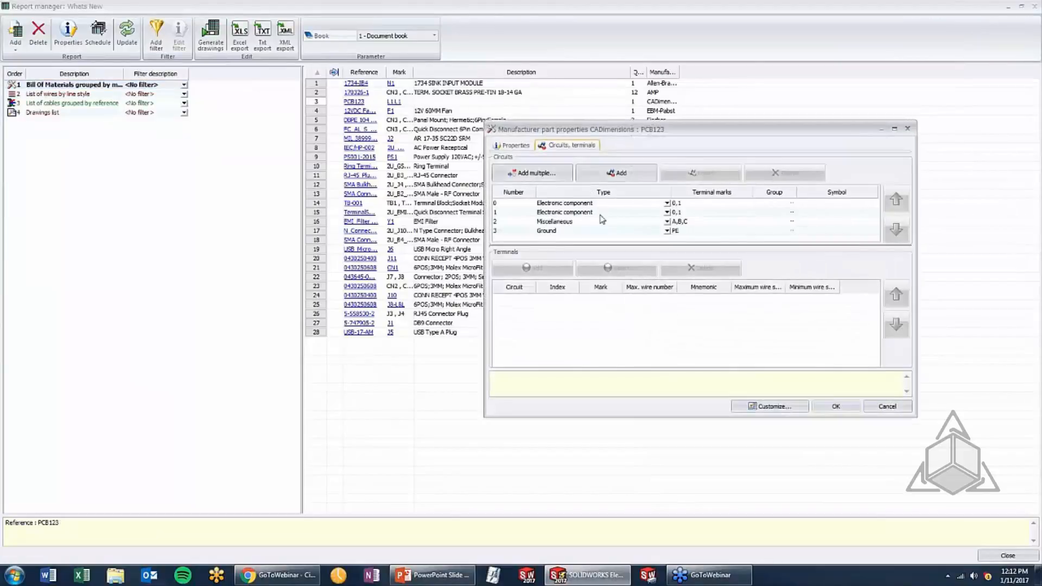
click(835, 406)
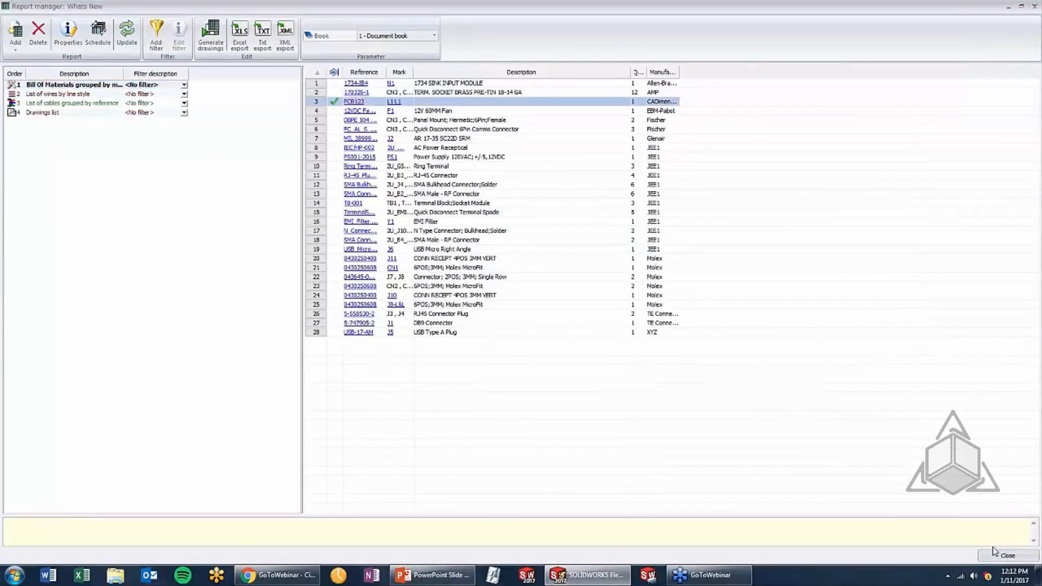
click(1007, 556)
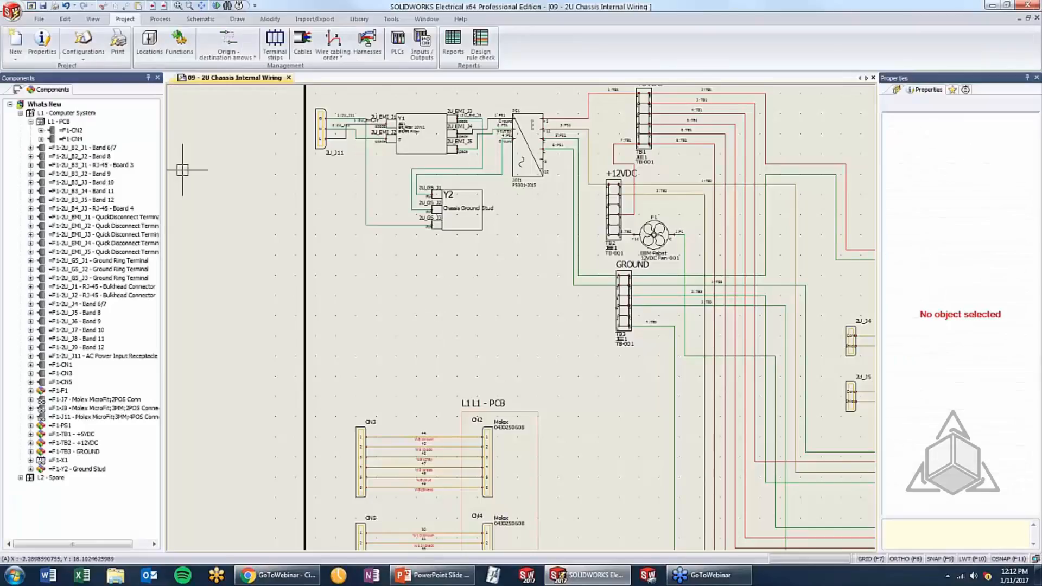
Open the ReferenceGroupedByManufacturer_Imperial application report configuration for editing
click(76, 57)
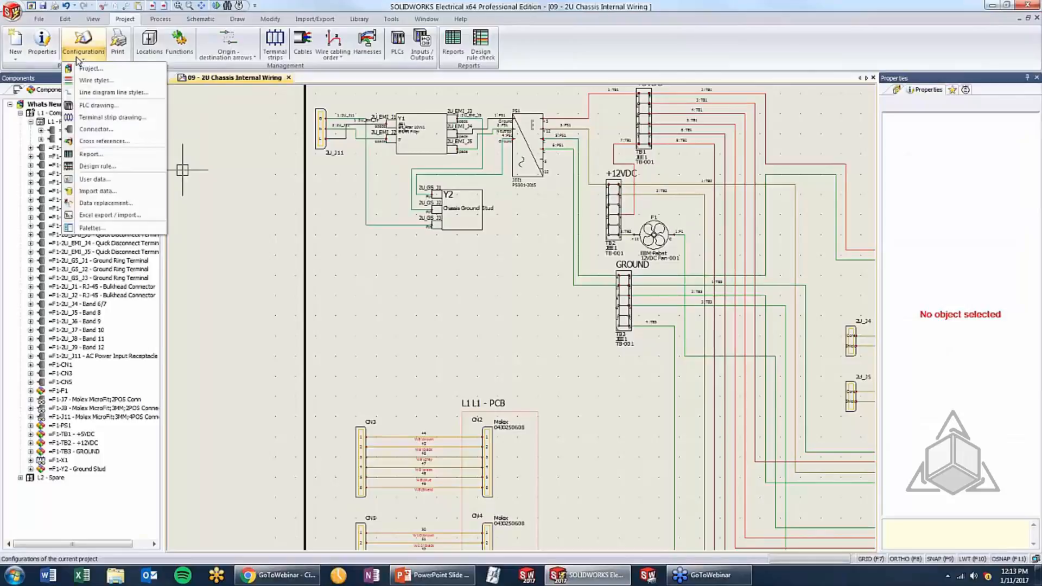
click(88, 155)
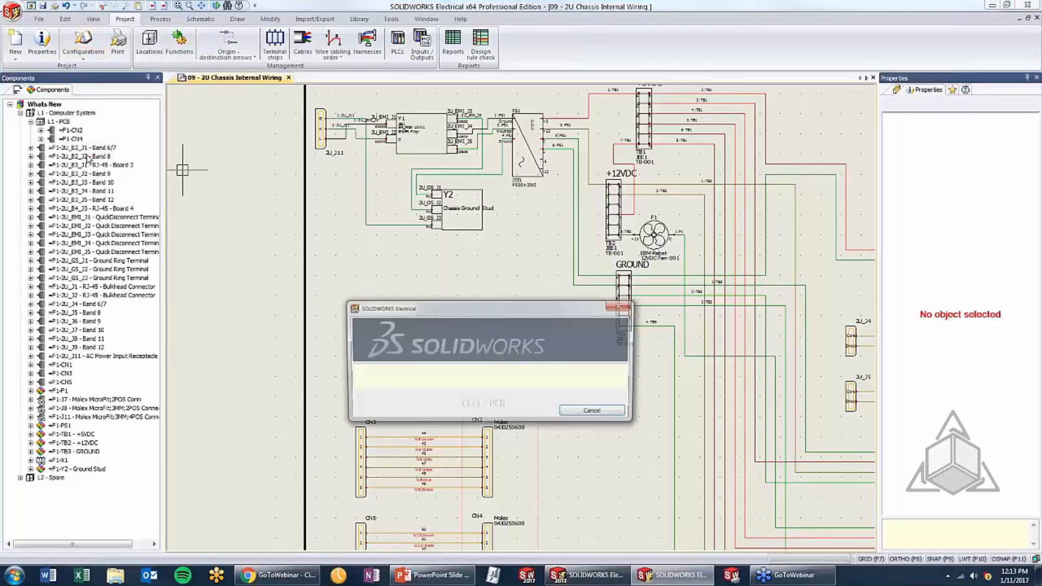
click(285, 292)
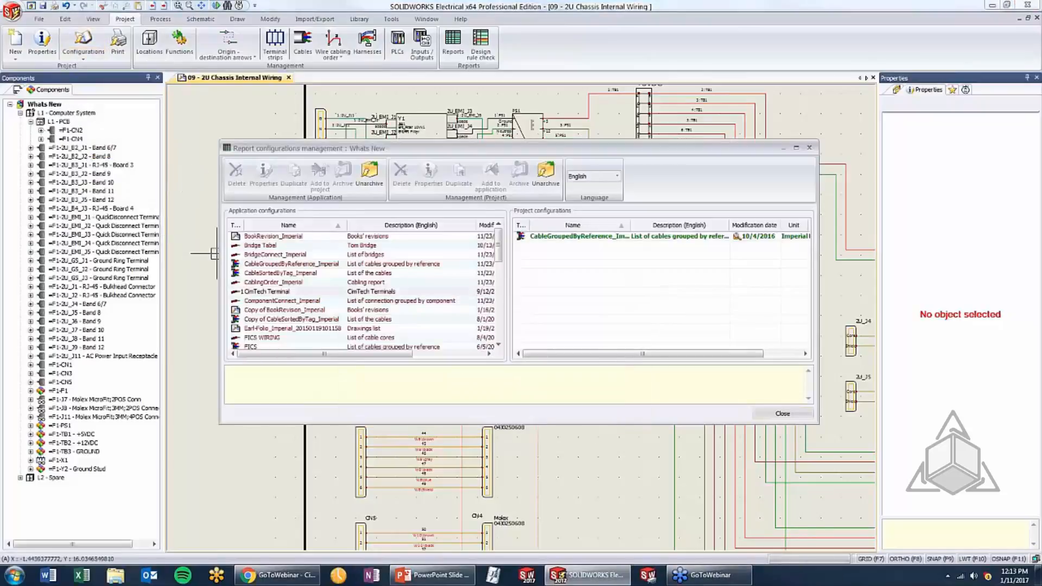
scroll(286, 293, down, 10)
scroll(284, 288, up, 7)
scroll(279, 274, down, 7)
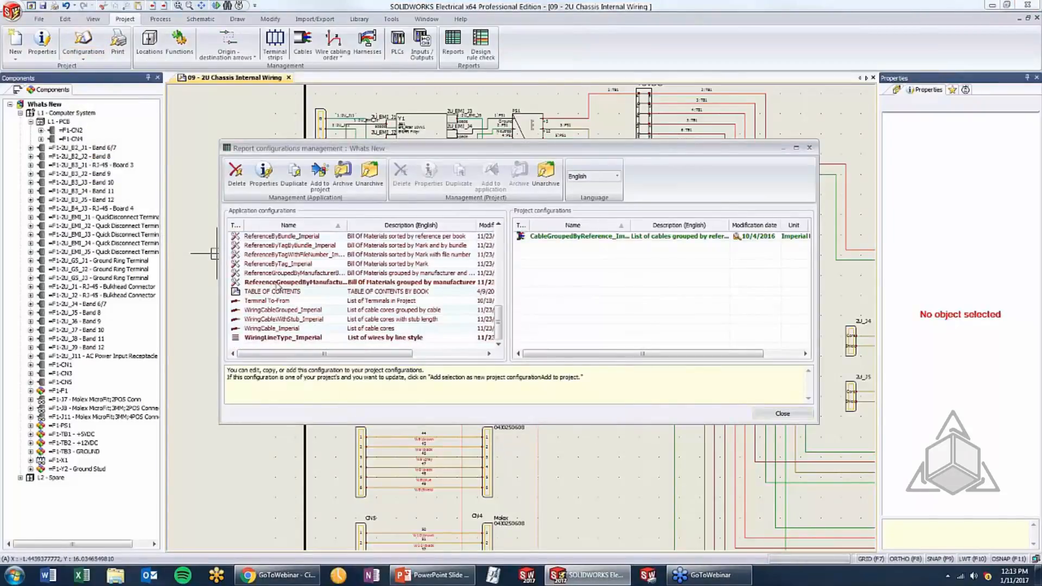
click(276, 282)
click(266, 174)
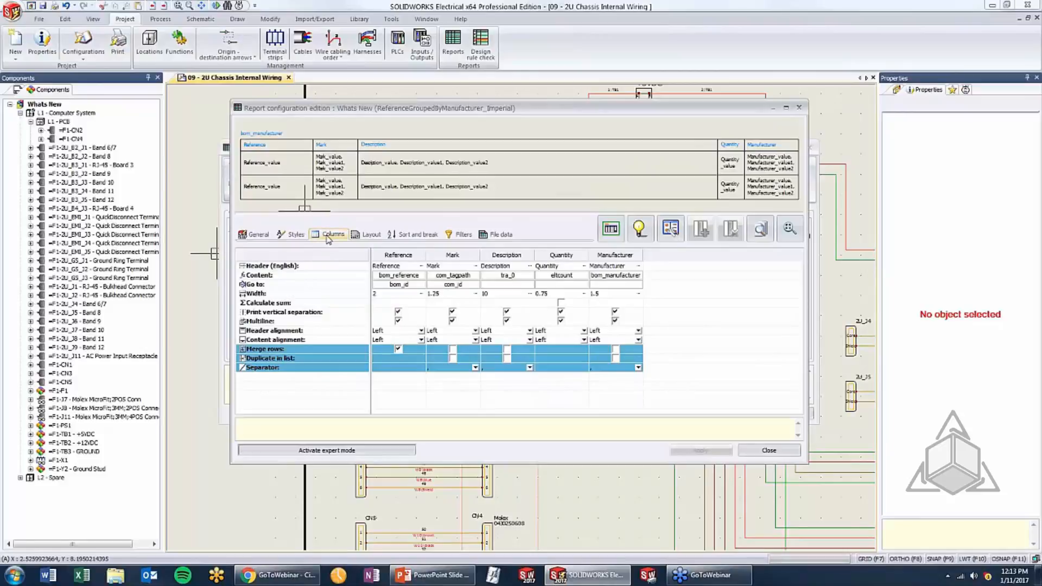
Examine the Reference column's Go to link and its available link types, and confirm bom_id with the Manufacturer part link type
click(264, 286)
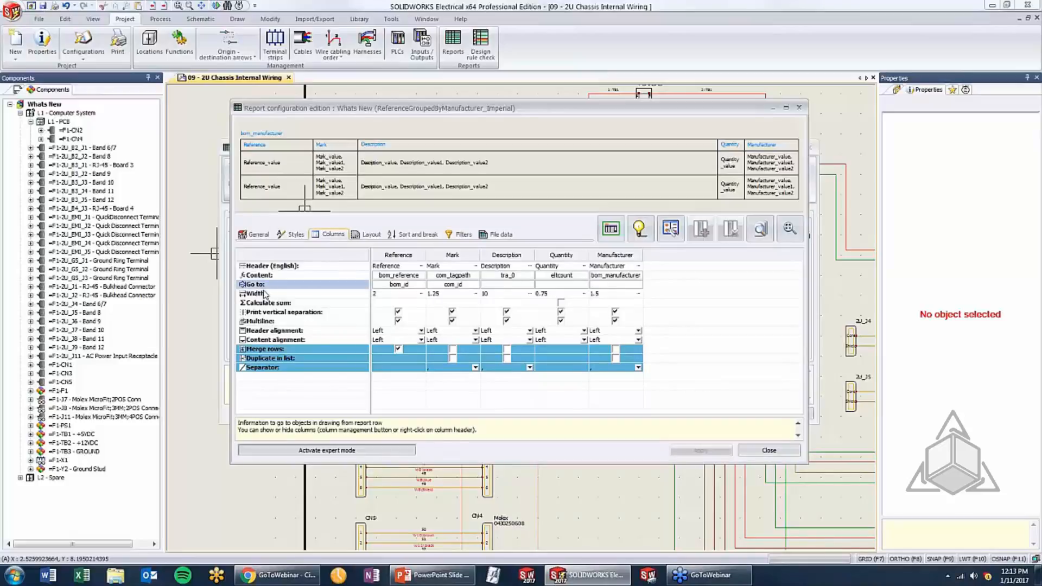
double_click(399, 285)
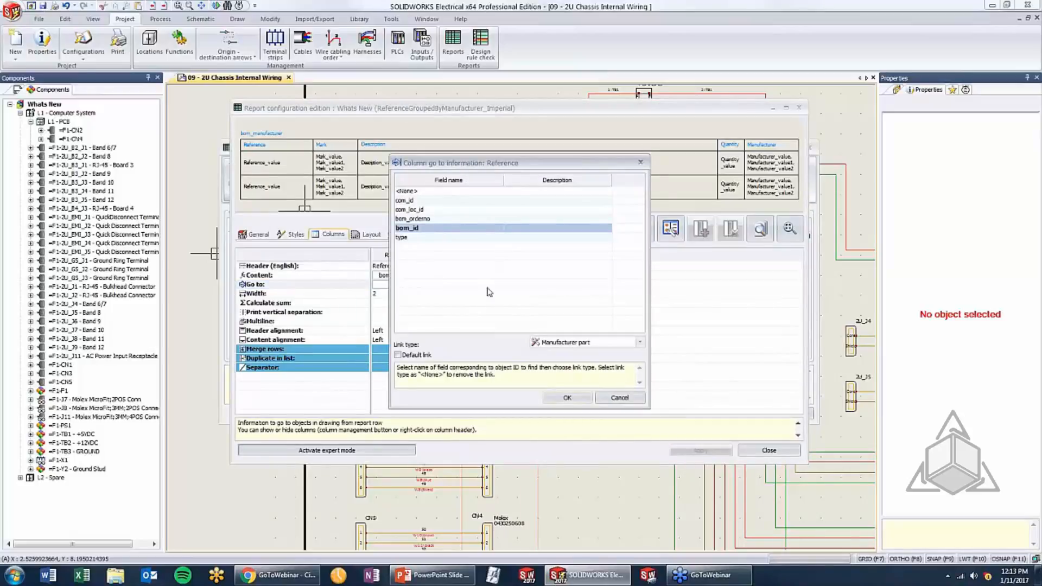
click(639, 343)
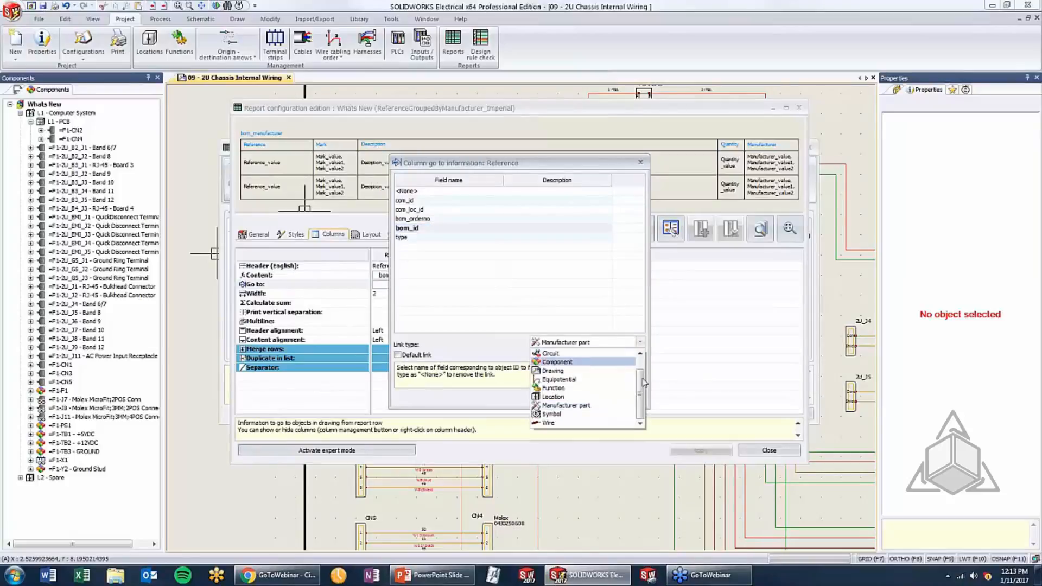
drag(641, 384, 641, 369)
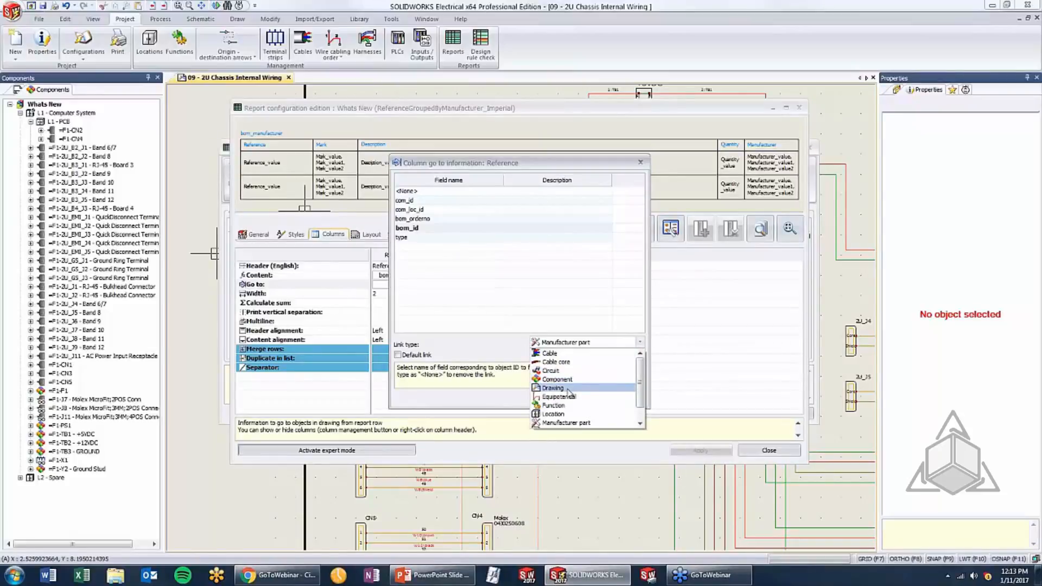
scroll(574, 390, down, 1)
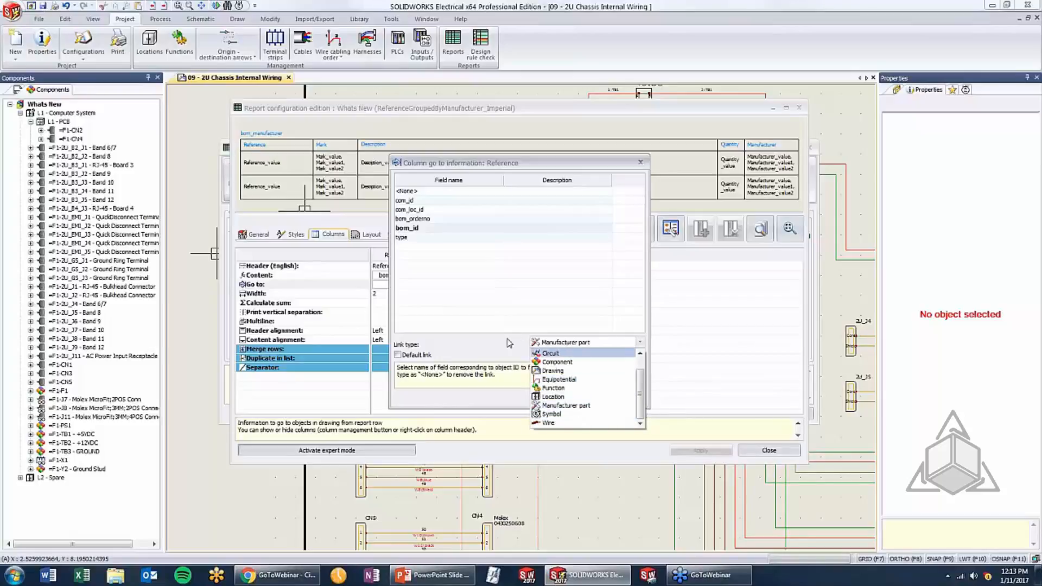
click(468, 214)
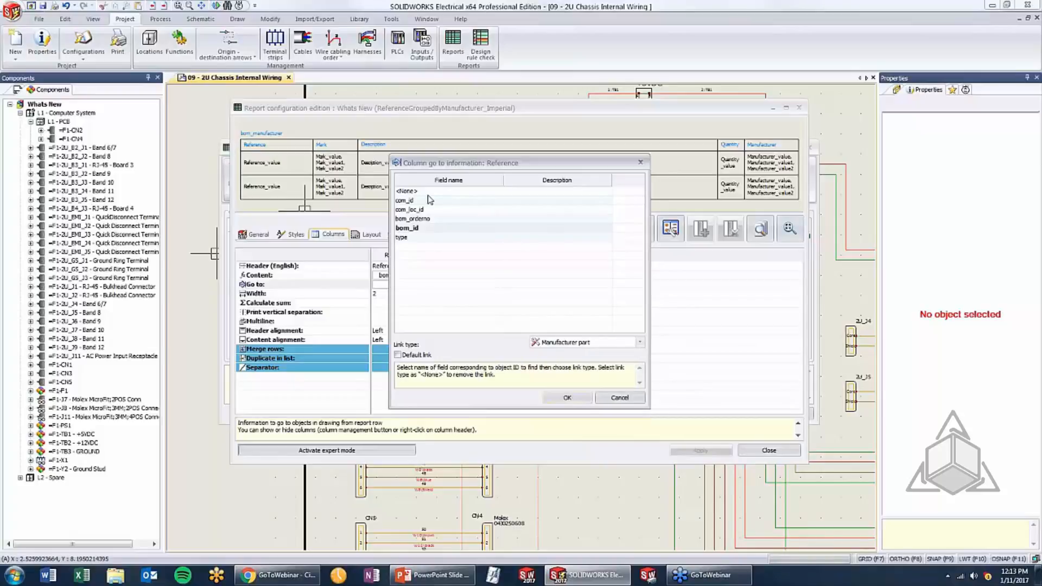
drag(447, 163, 553, 161)
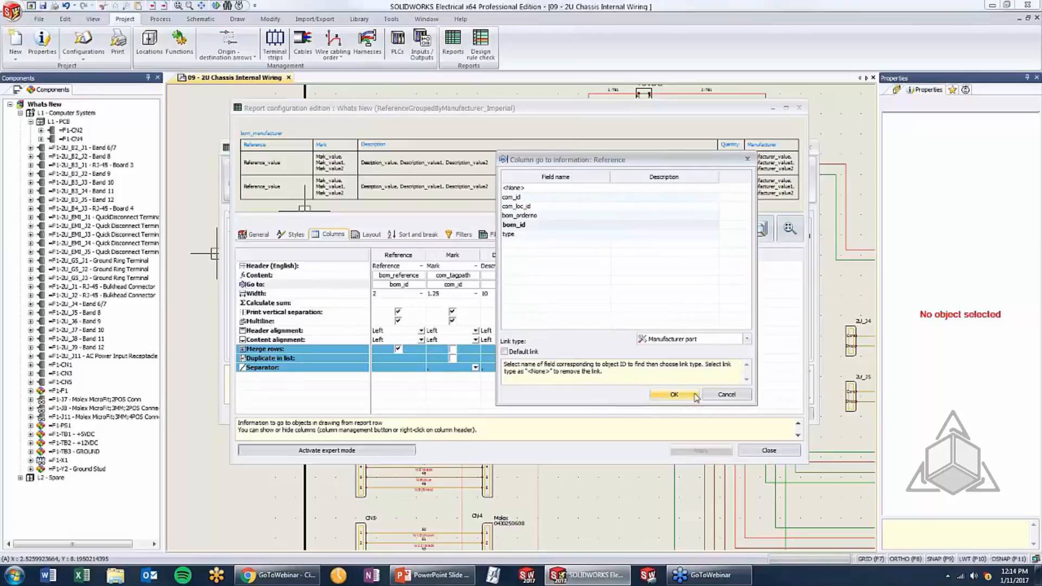
click(673, 394)
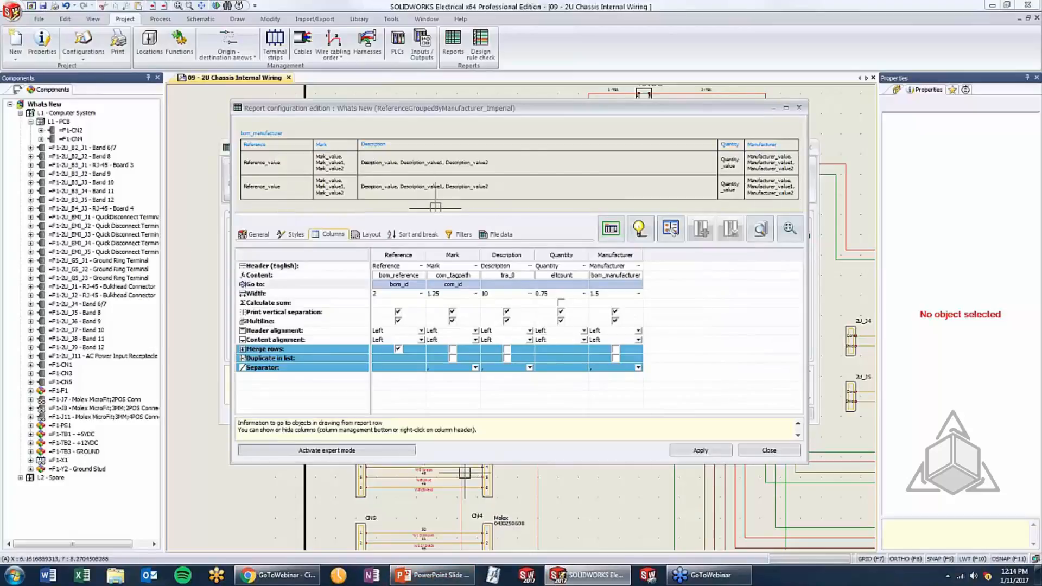
Switch to the PowerPoint slide on report improvements, and return to SOLIDWORKS Electrical
key(alt+Tab)
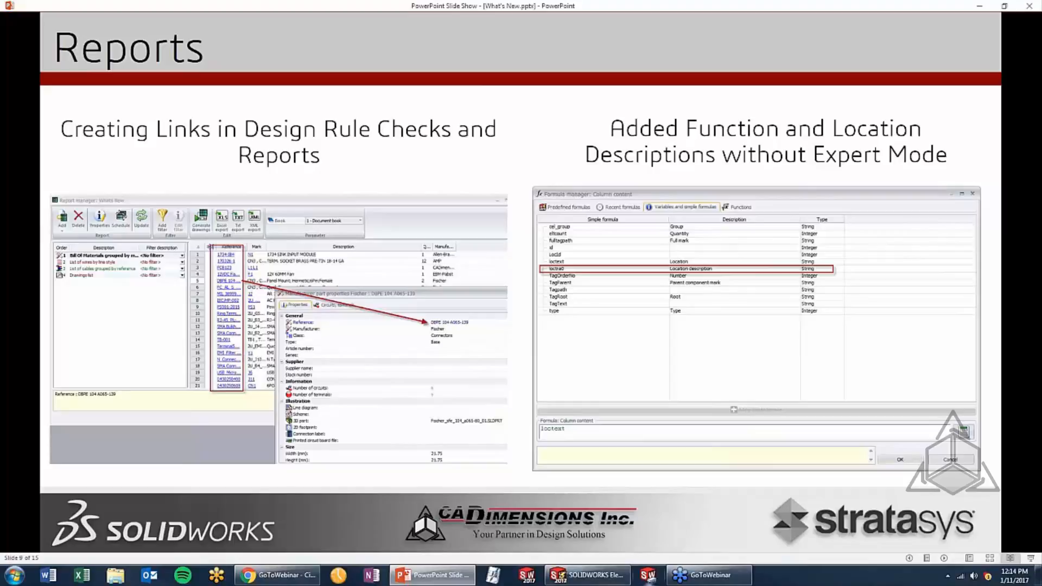
click(588, 574)
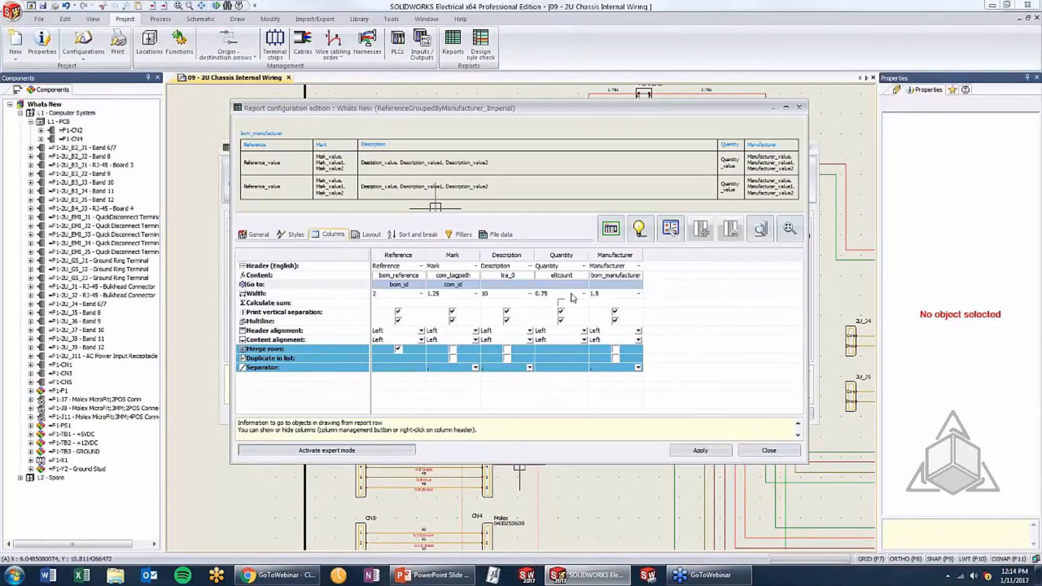
Set the Description column's content formula to the location description variable loctra0 and apply the change to the report configuration
double_click(502, 277)
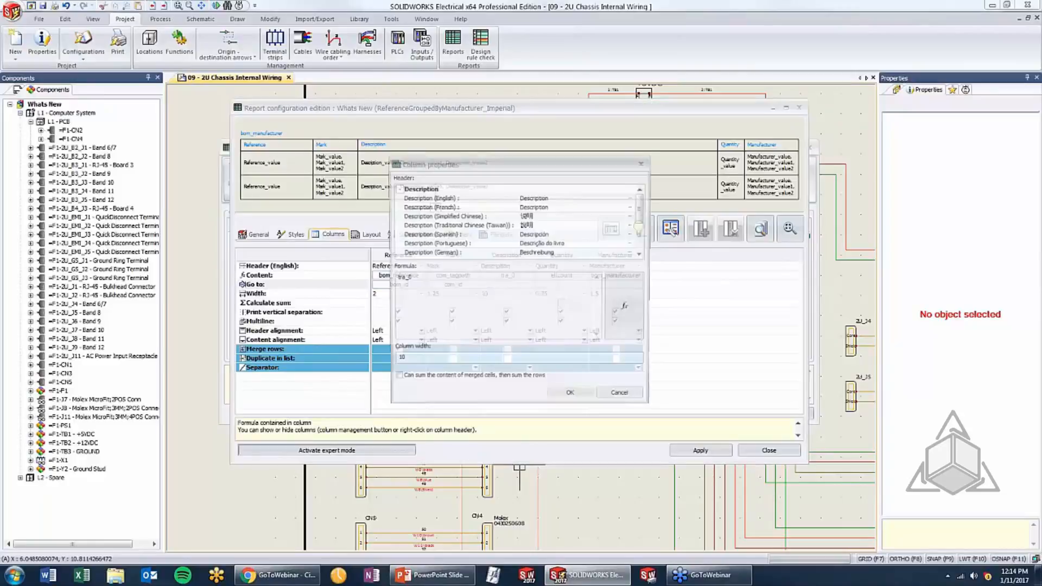
click(627, 309)
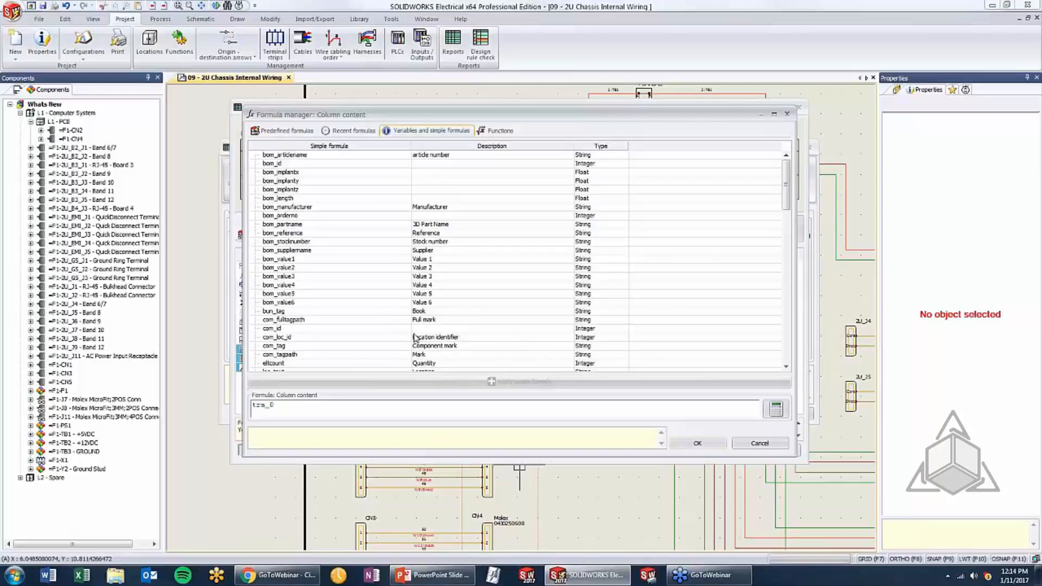
click(424, 302)
scroll(429, 298, down, 3)
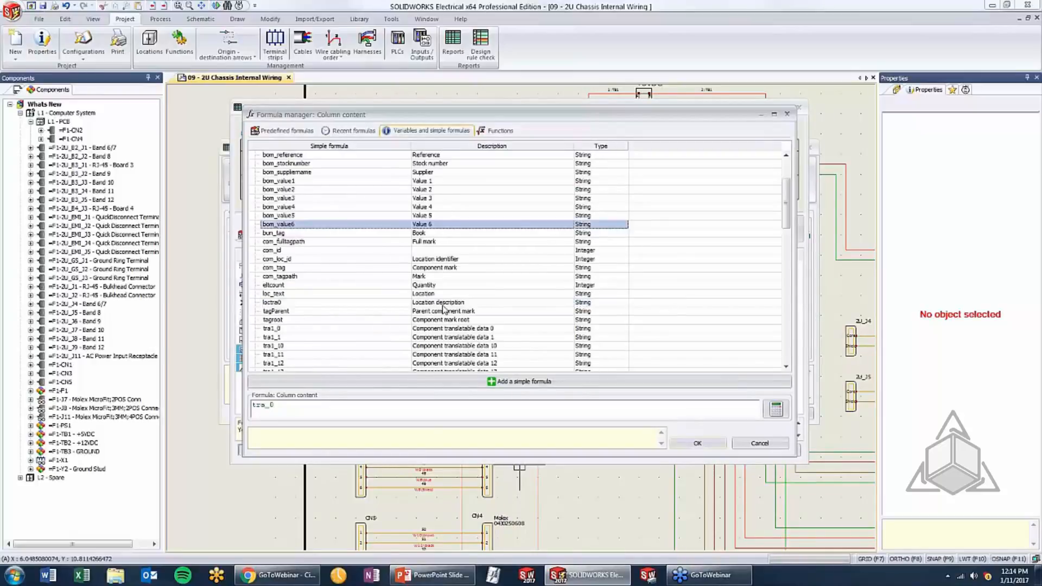
click(442, 304)
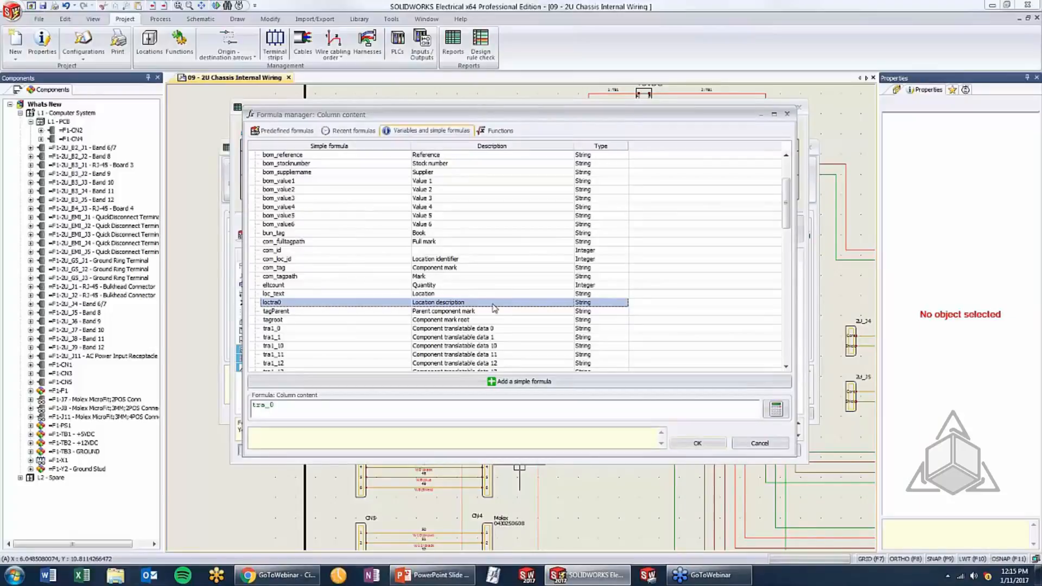
double_click(287, 305)
click(698, 444)
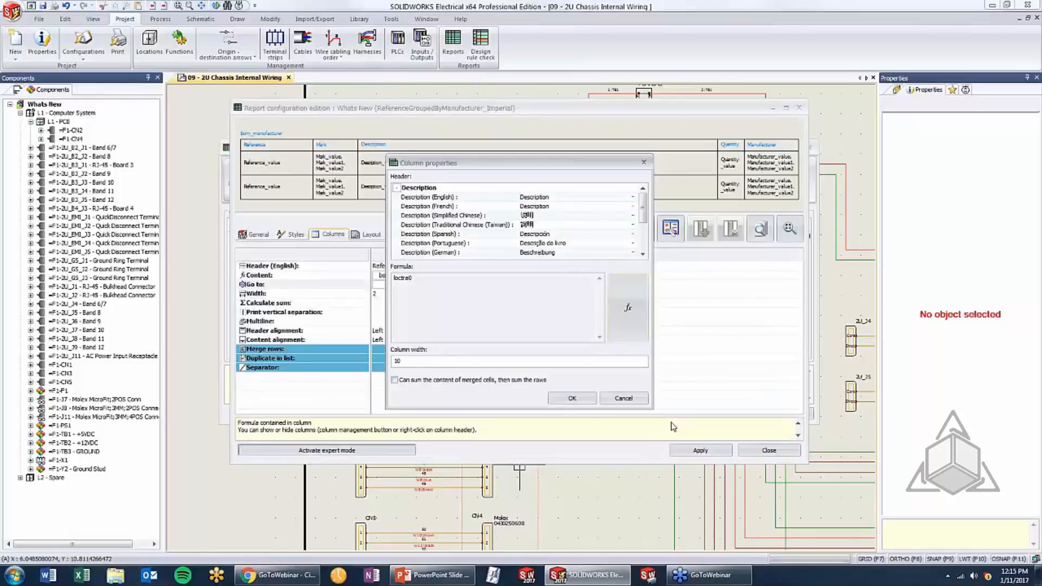
click(579, 397)
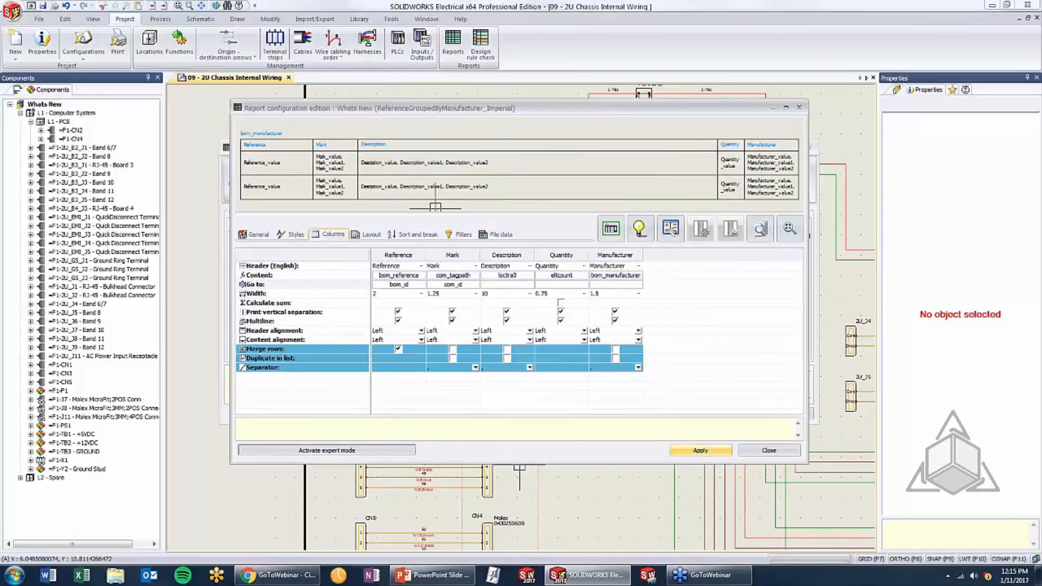
click(699, 450)
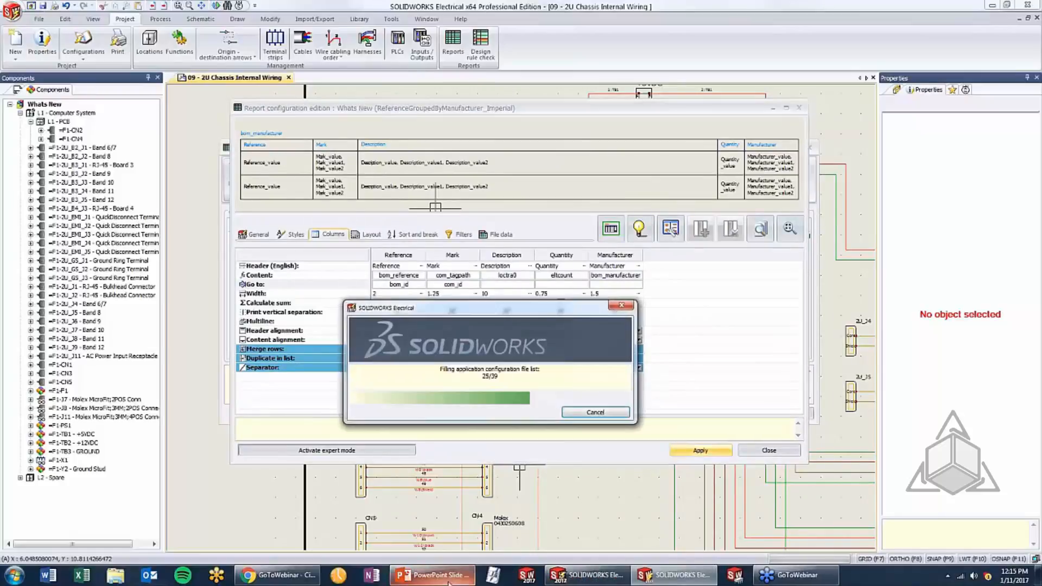
Switch to PowerPoint and advance the slide show to the Features/Functions slide on associating external SOLIDWORKS assemblies
click(447, 581)
click(550, 380)
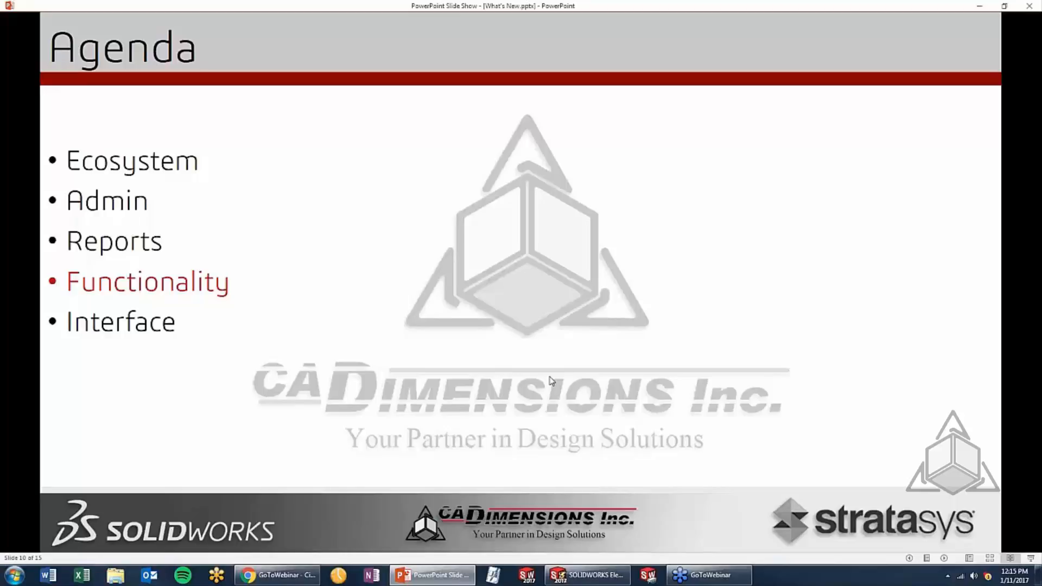
click(480, 166)
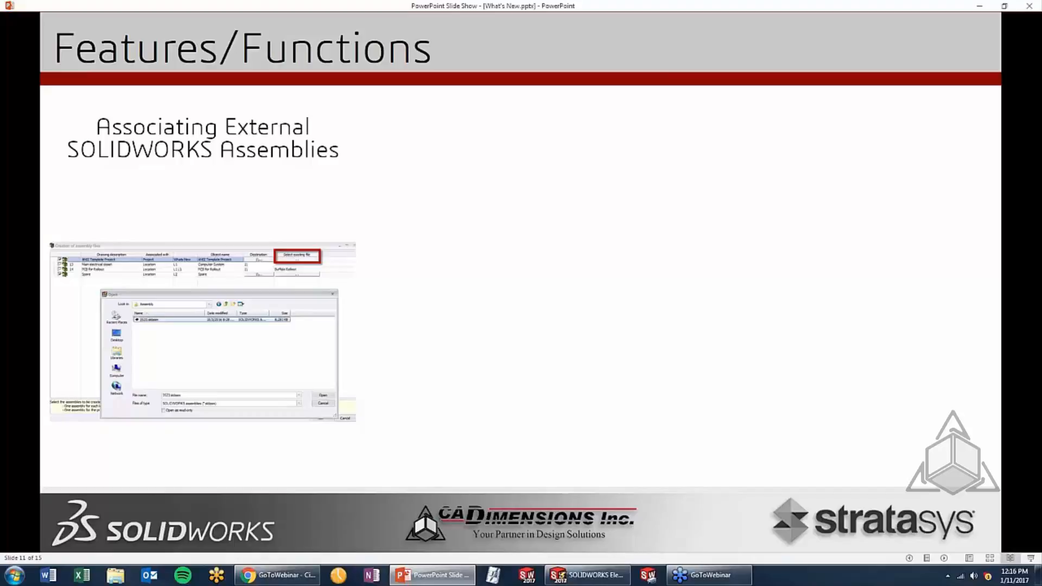
Switch back to SOLIDWORKS Electrical and close the report configuration editor and the configurations manager
click(619, 575)
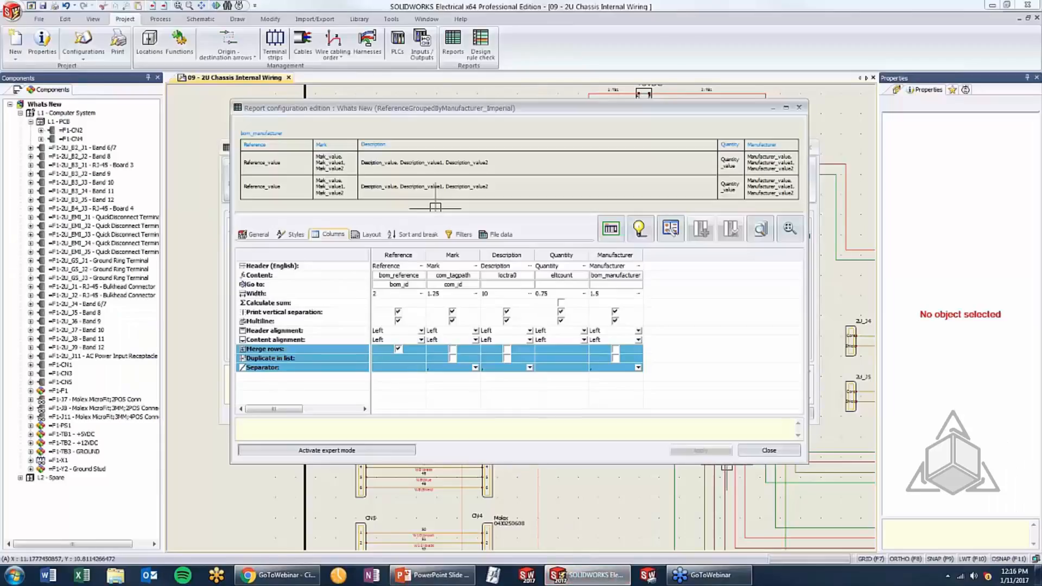
click(768, 452)
click(783, 414)
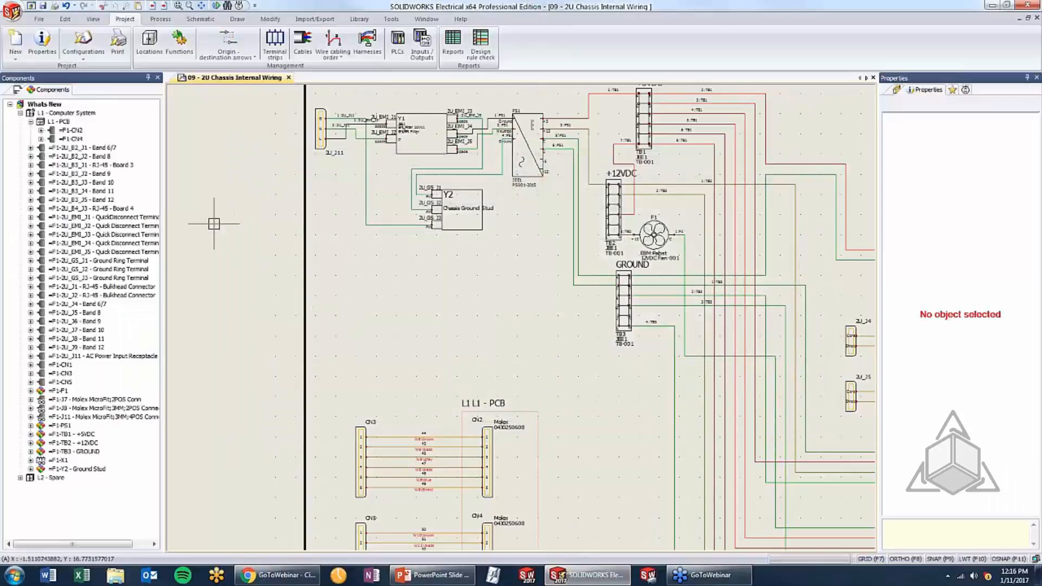
Show the project's document tree and collapse the SPEC Sheets and Schematics folders
click(18, 90)
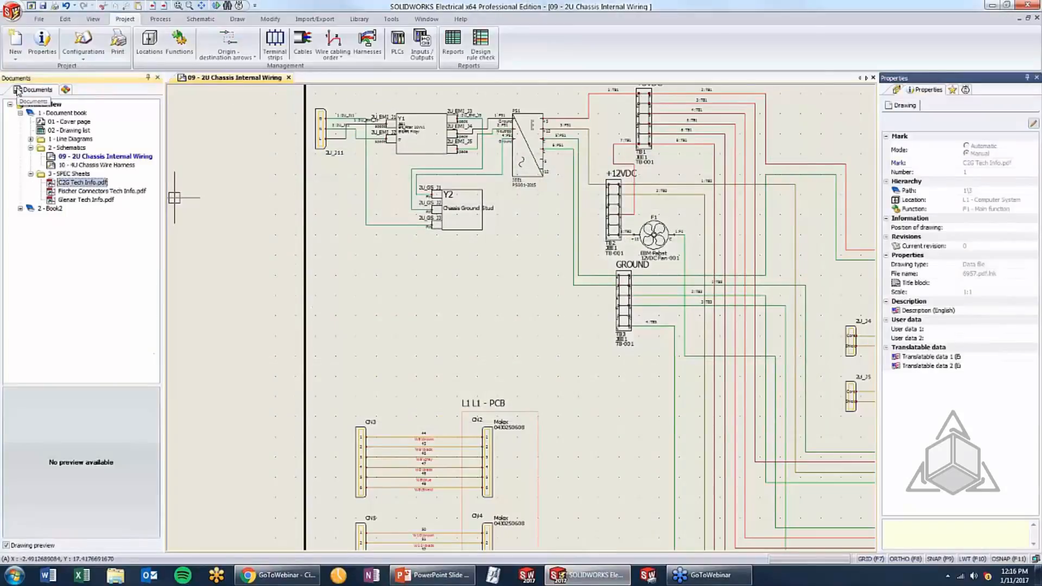
click(31, 174)
click(31, 147)
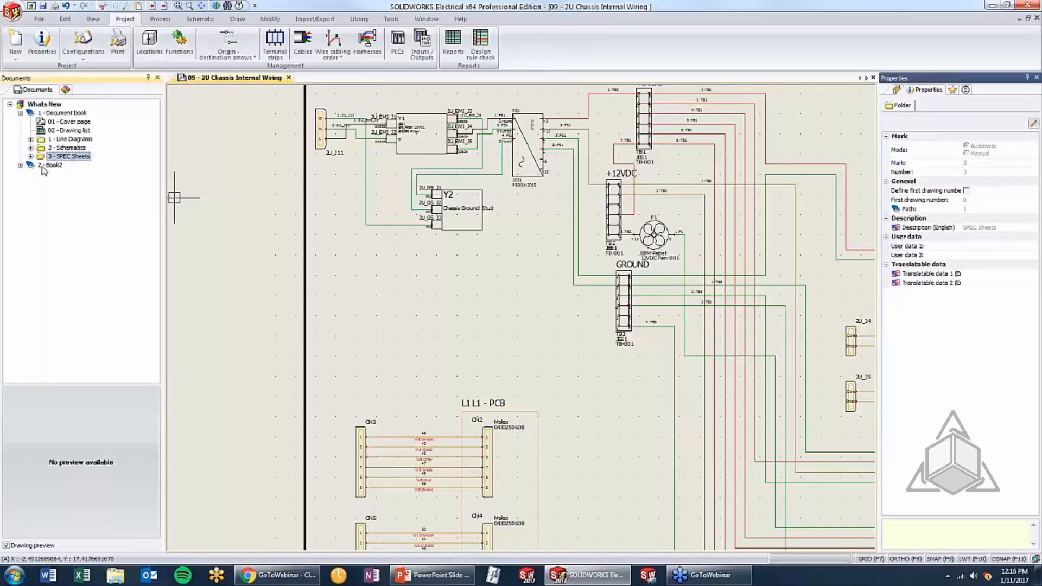
Create the project and Computer System assembly files, excluding PCB and Spare, with Computer Box.sldasm as the existing file for Computer System
click(154, 20)
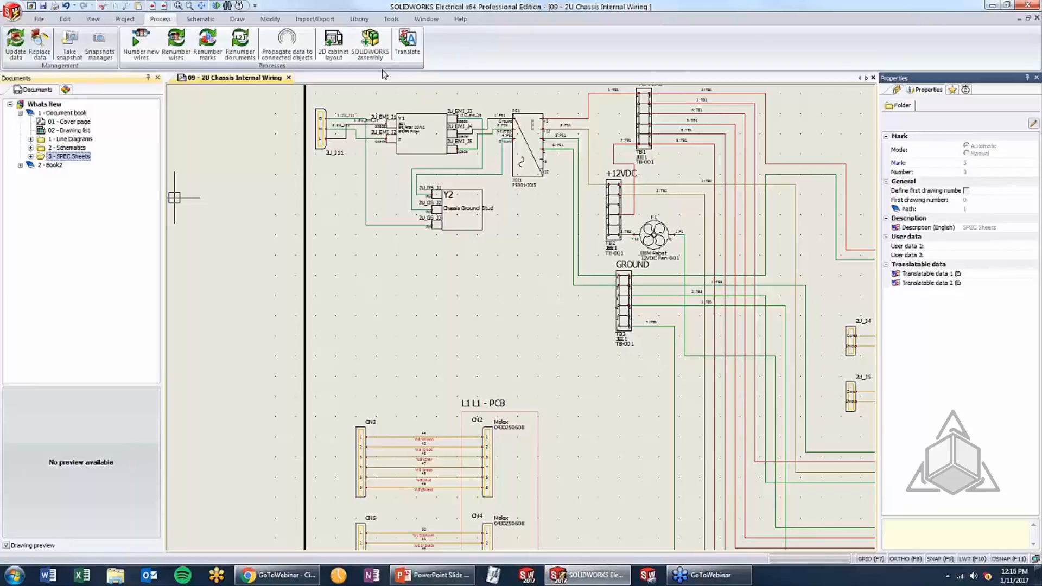
click(370, 48)
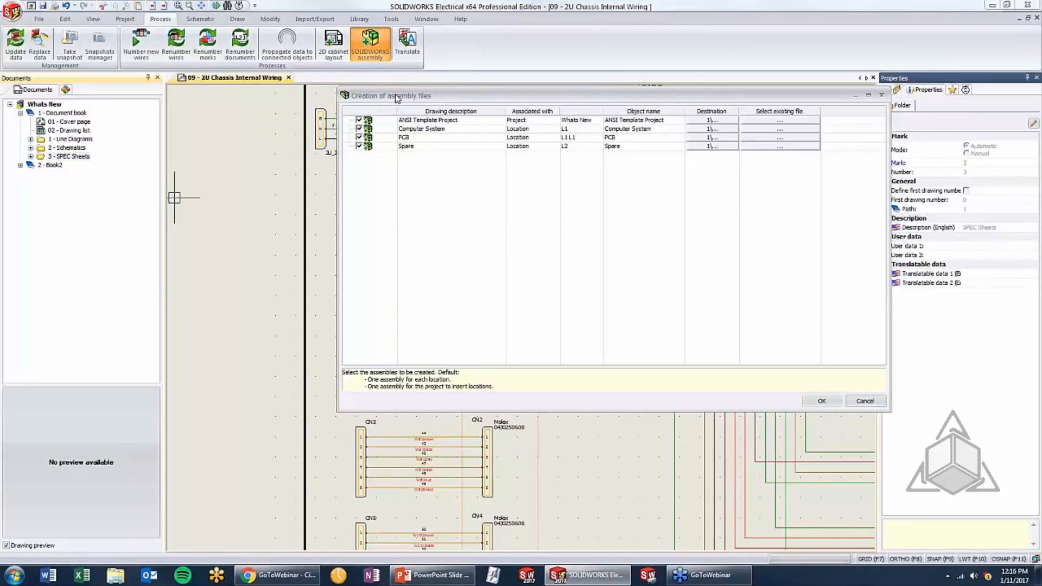
click(358, 138)
click(791, 131)
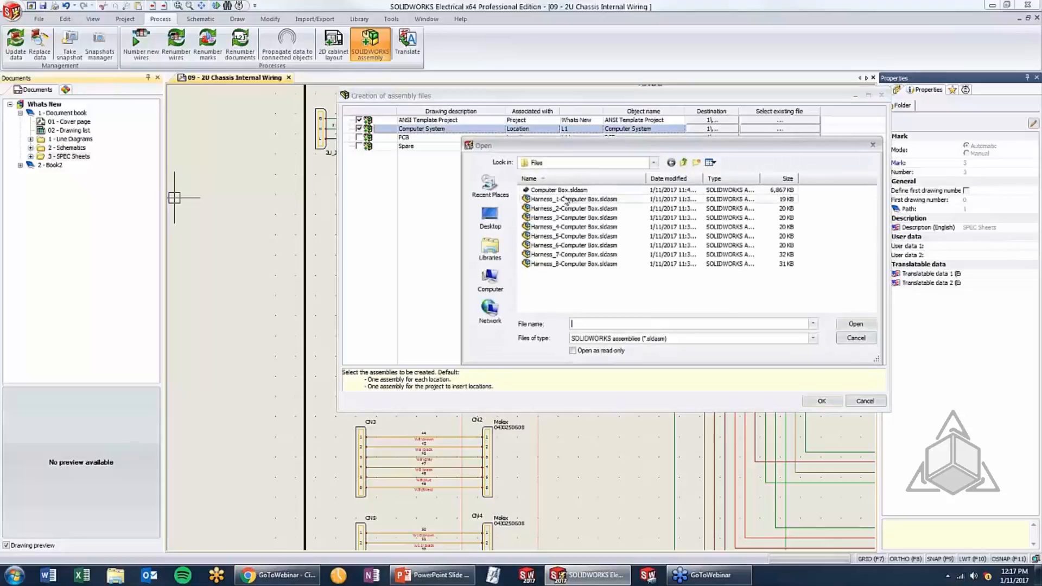
click(568, 190)
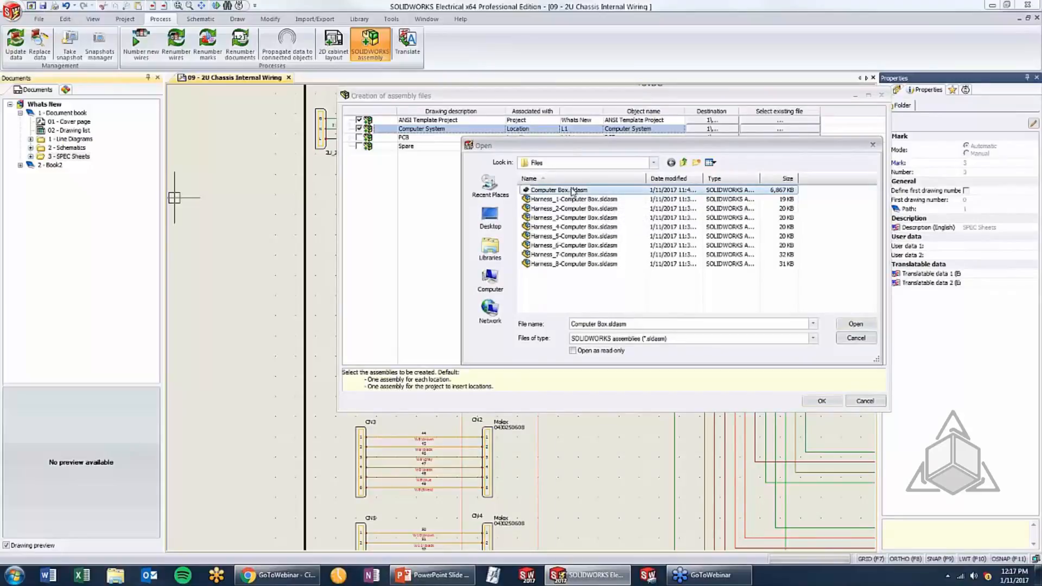
click(862, 326)
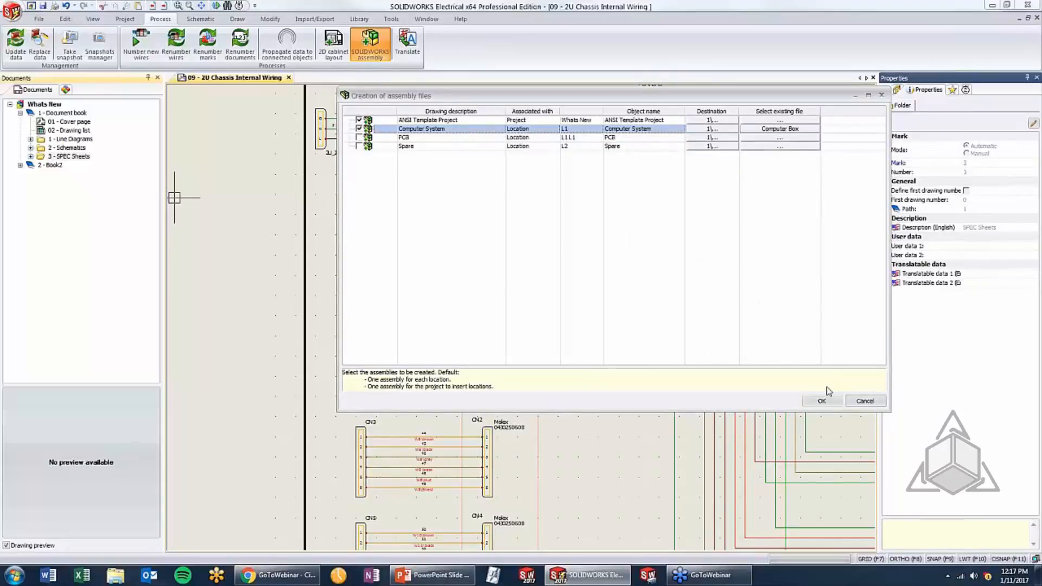
click(822, 401)
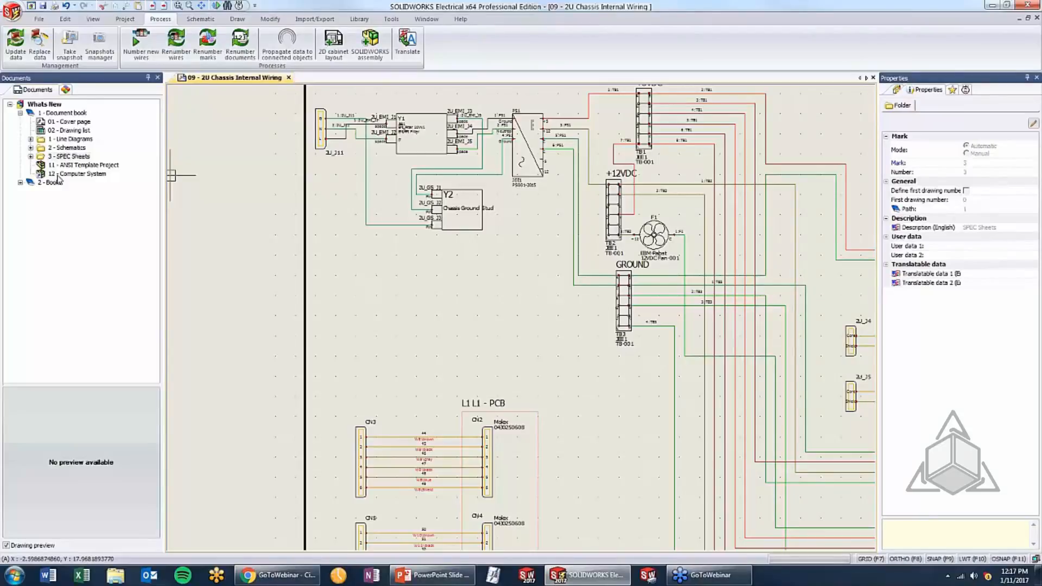
Try to open the 12 - Computer System assembly from the document tree
double_click(59, 175)
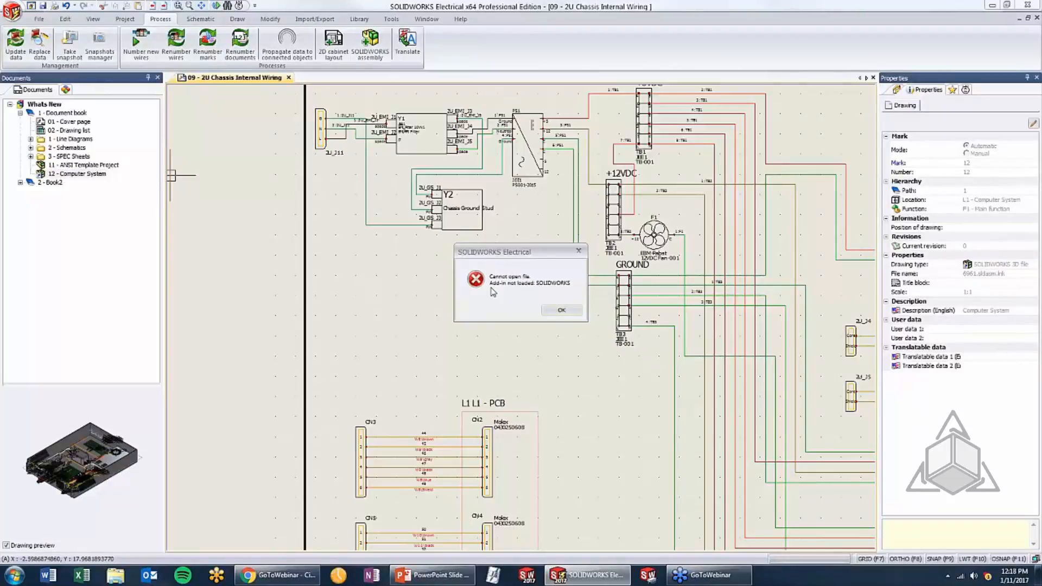
click(560, 311)
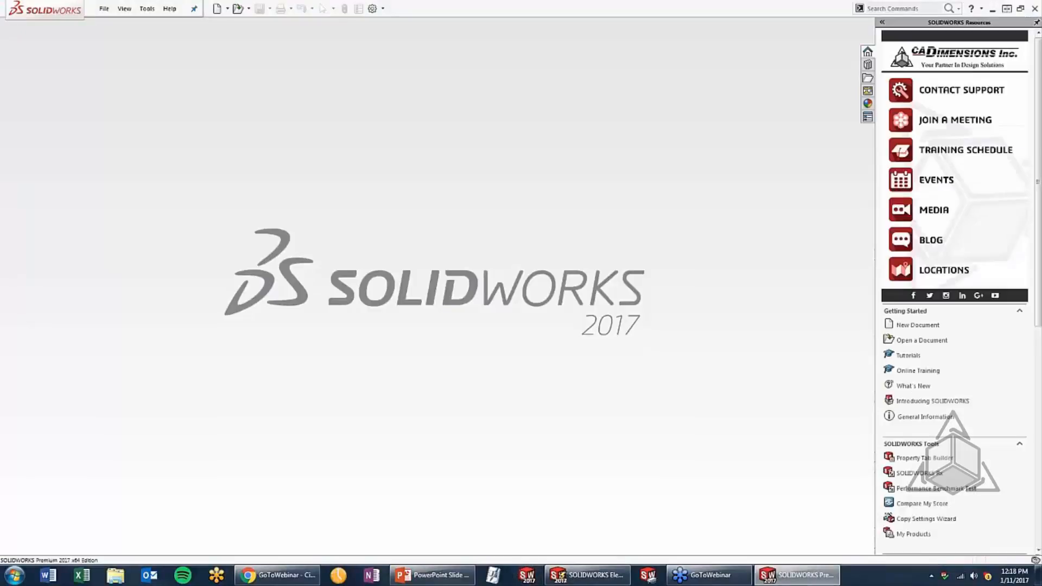
In SOLIDWORKS Premium, activate the SOLIDWORKS Electrical add-in and set it to load at start-up
click(382, 8)
click(389, 36)
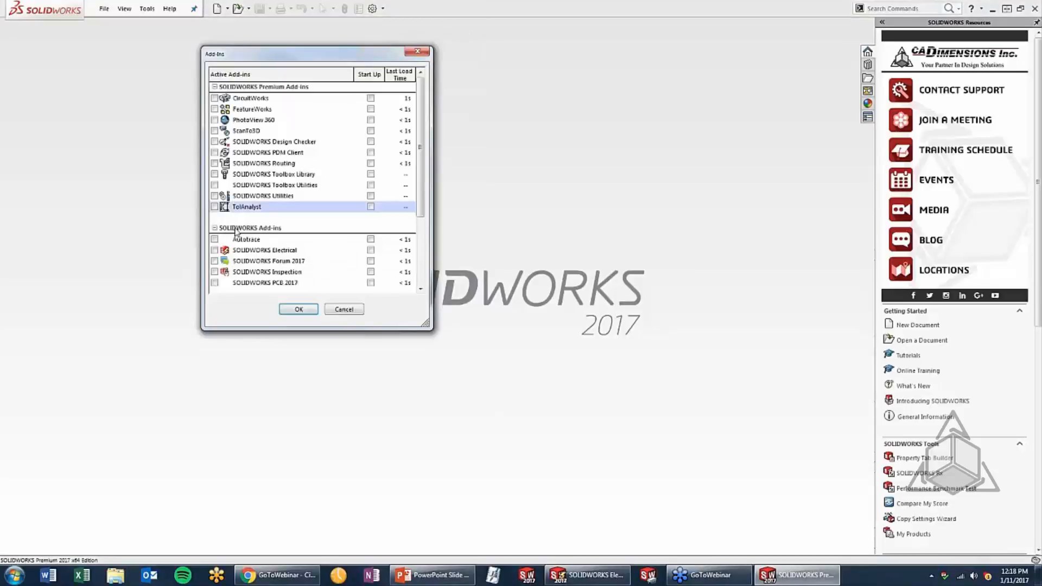
click(215, 251)
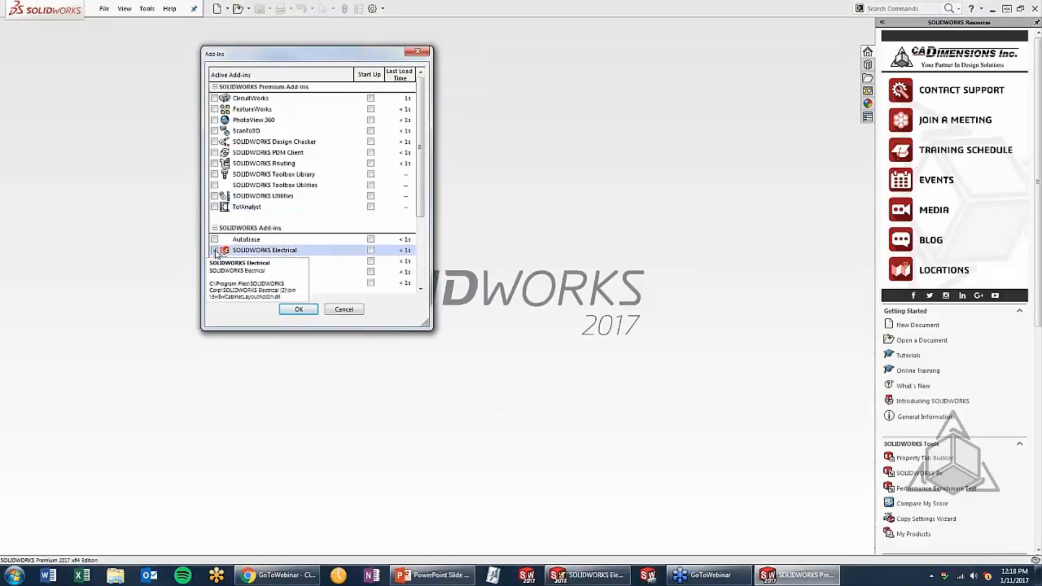
click(370, 250)
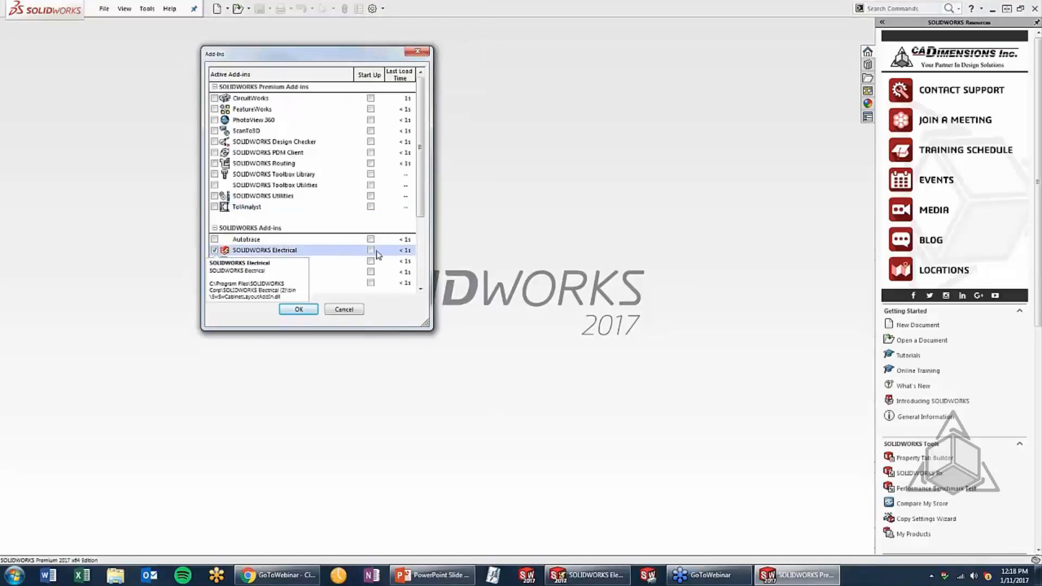
click(298, 309)
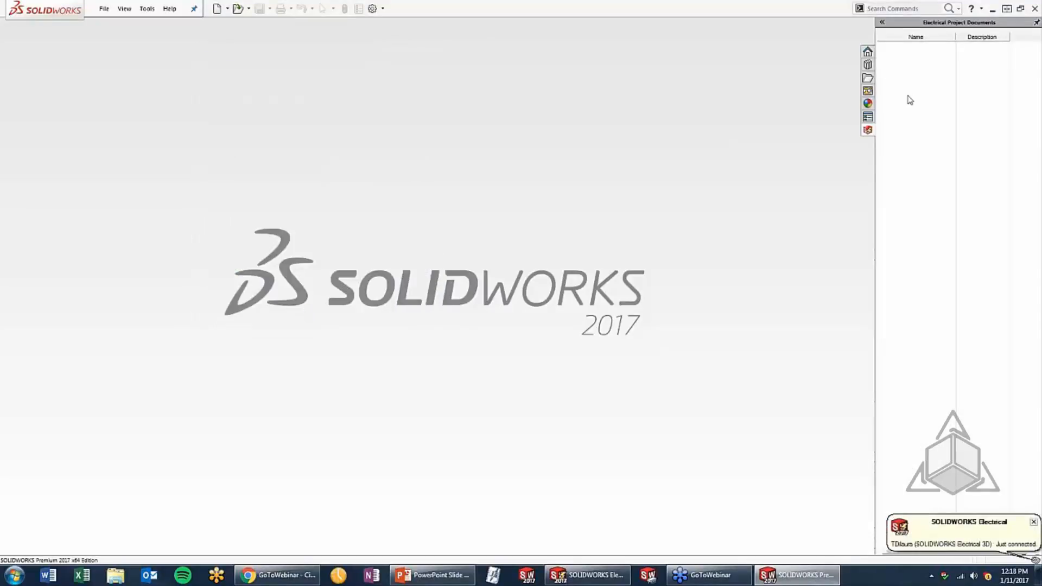
Open the Whats New electrical project and open document 12, Computer System, from its document book
right_click(904, 81)
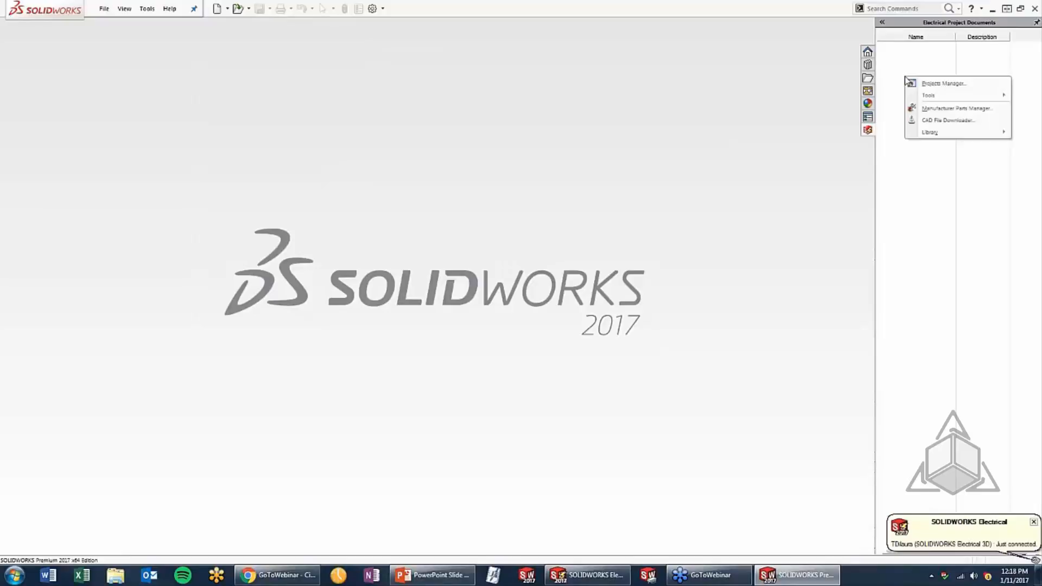
click(923, 87)
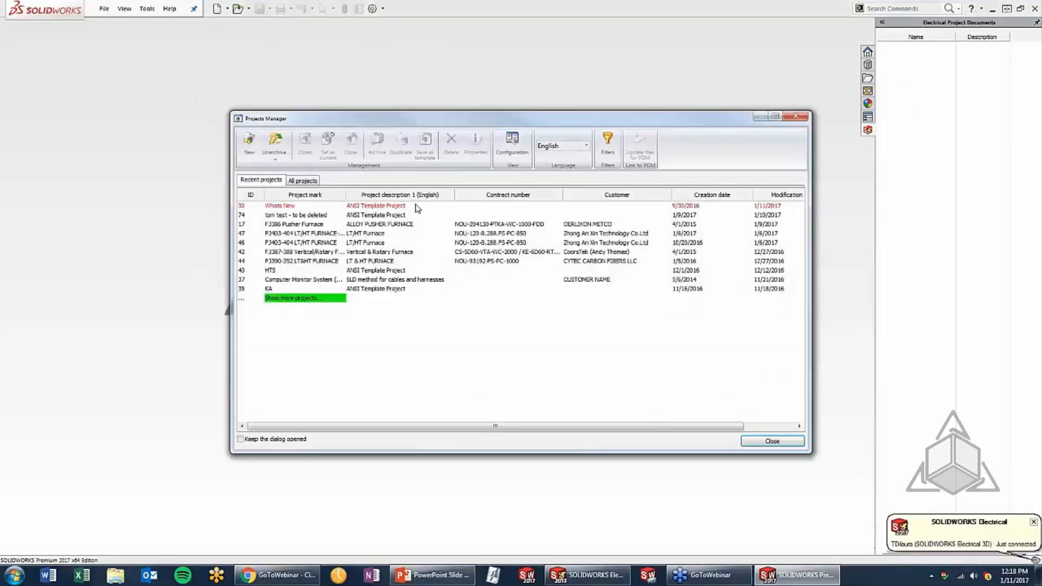
double_click(390, 206)
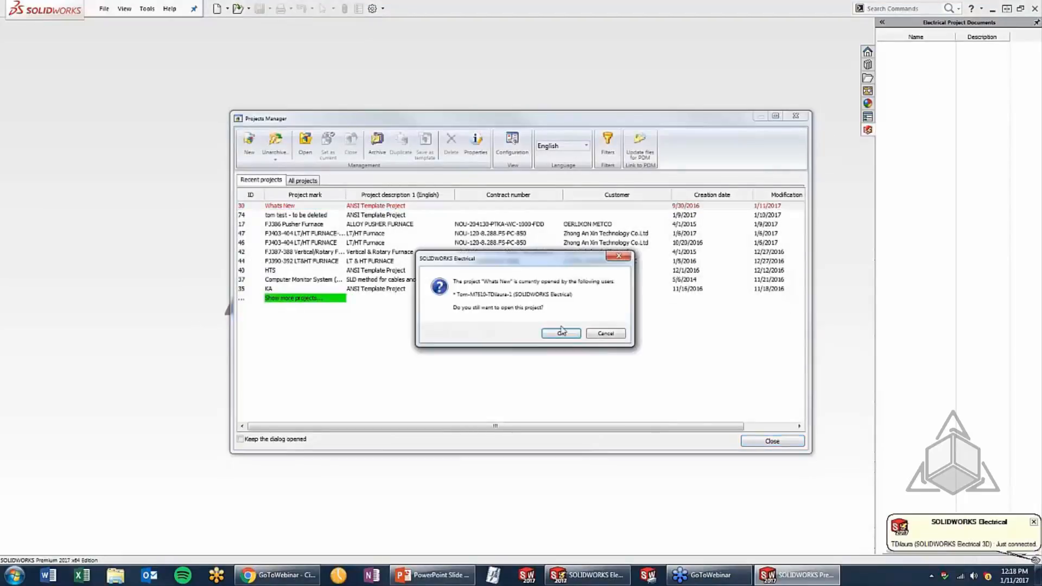
click(561, 332)
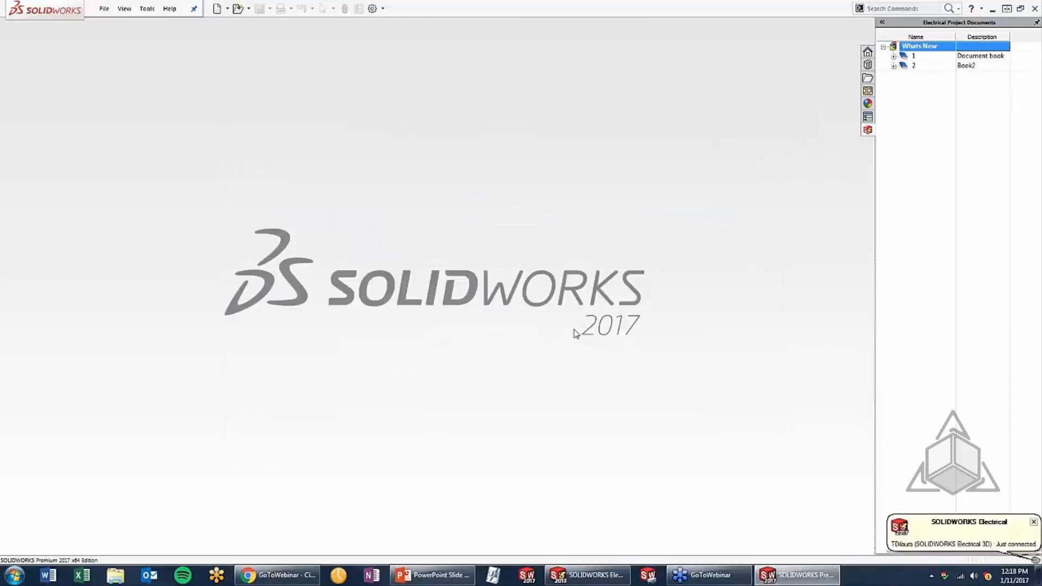
double_click(901, 57)
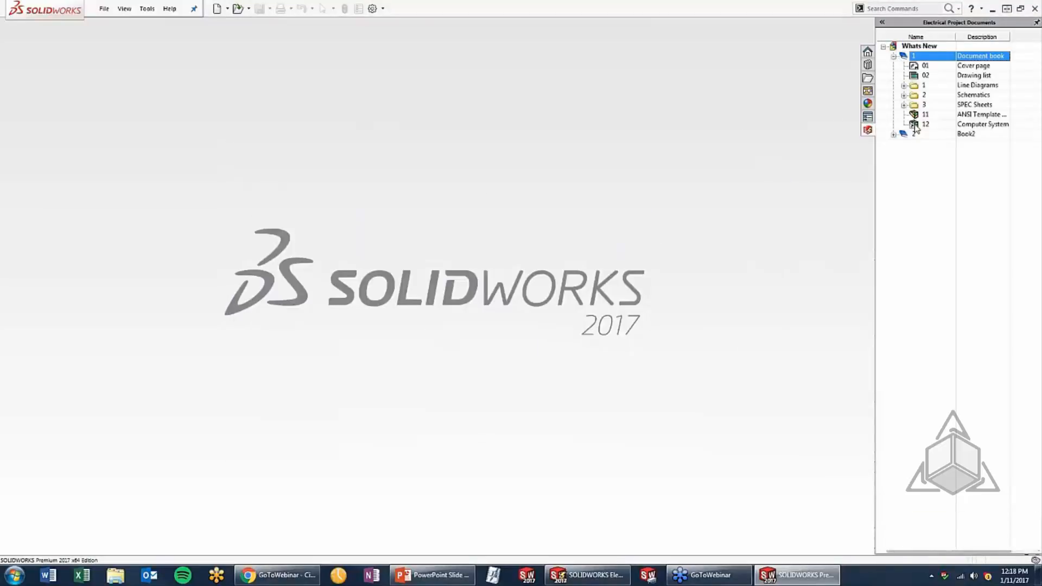
click(914, 126)
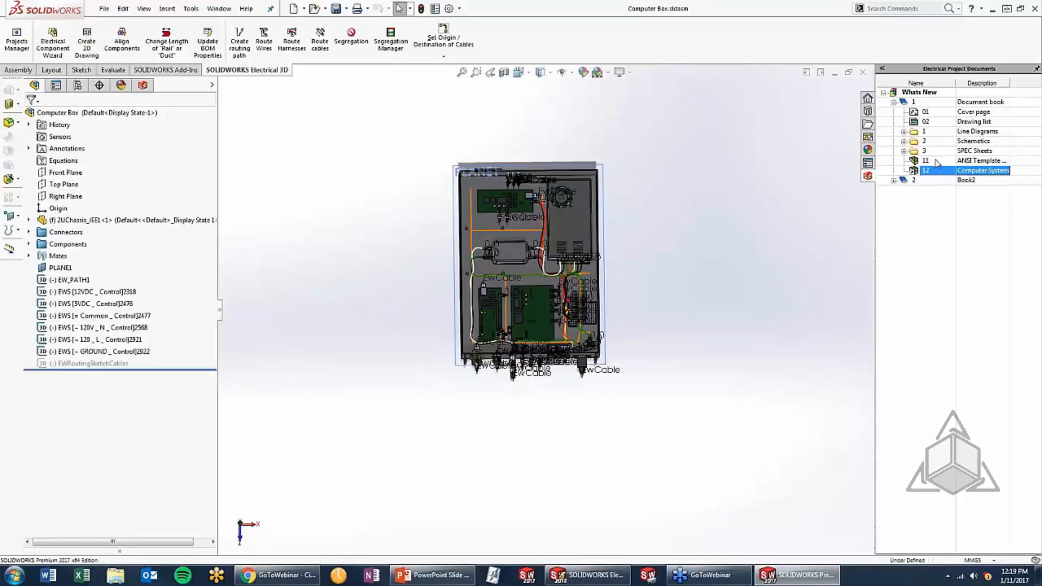
Examine the Computer Box assembly's routed wires, power supply terminals and circuit boards up close and as a whole
scroll(583, 255, down, 5)
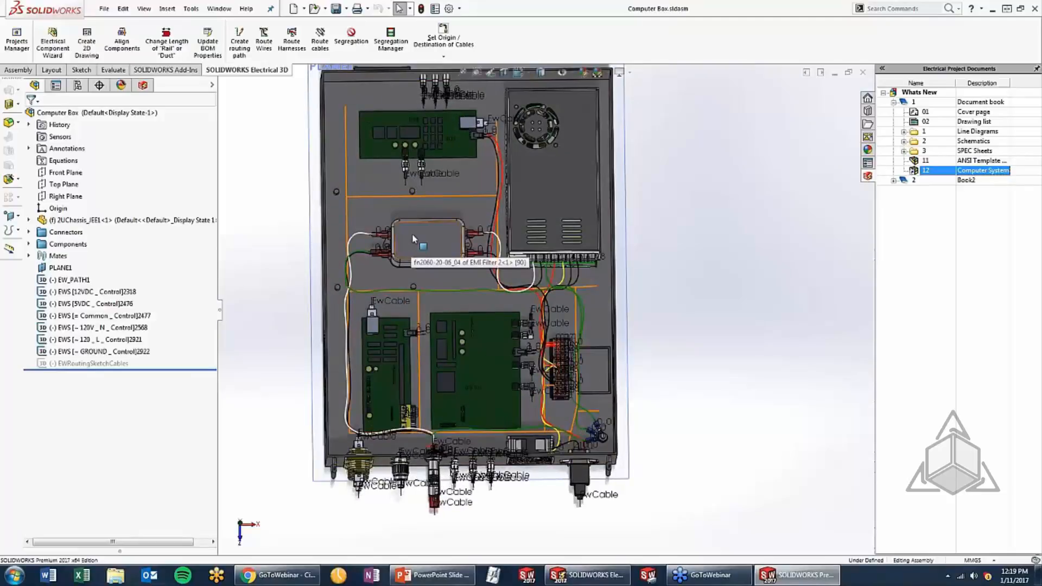
scroll(412, 229, up, 2)
scroll(426, 213, down, 2)
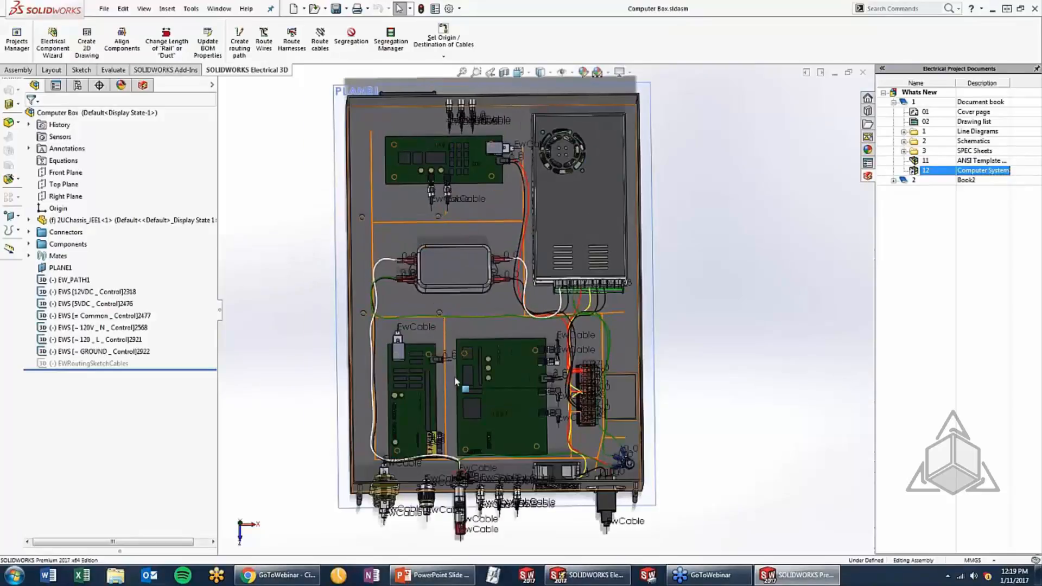
middle_drag(477, 491, 497, 399)
scroll(469, 256, down, 4)
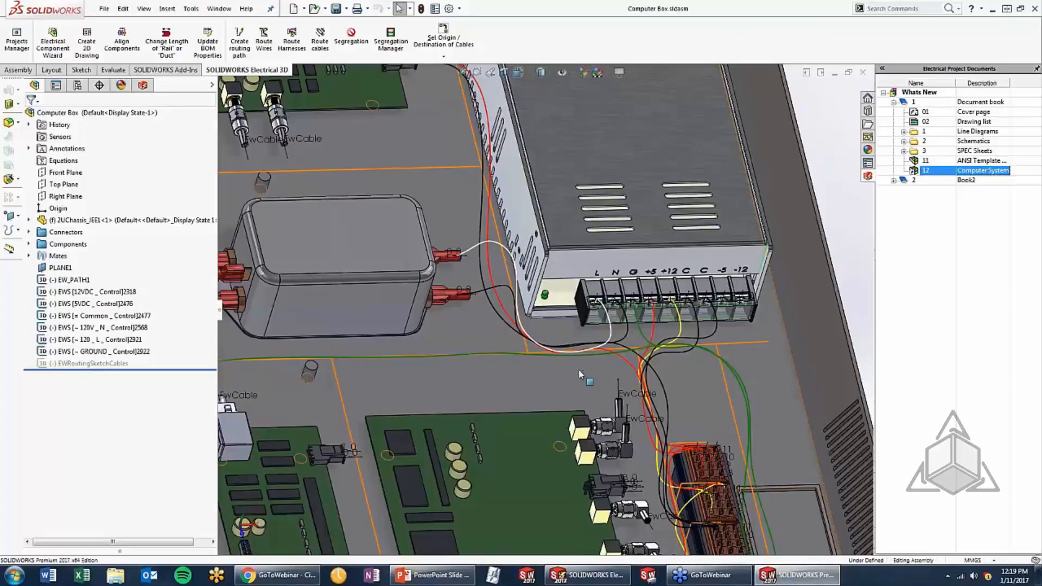
middle_drag(580, 374, 430, 172)
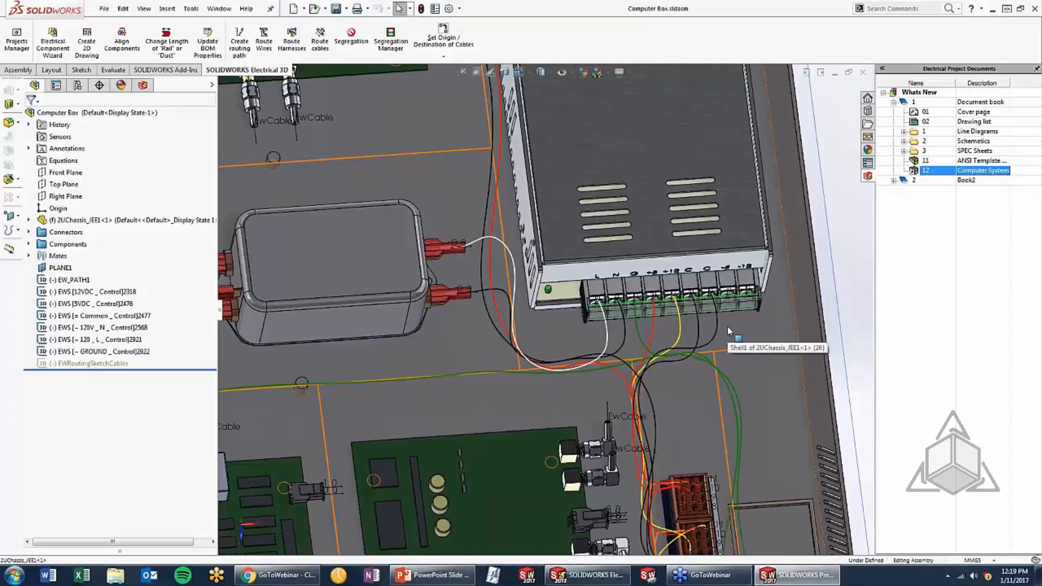
scroll(593, 267, up, 5)
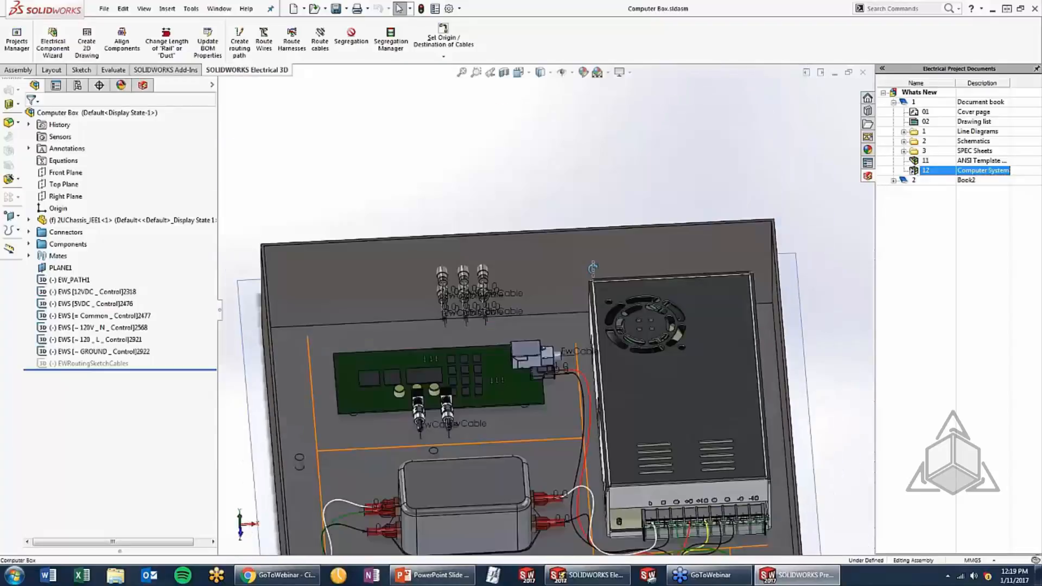
scroll(592, 268, up, 5)
scroll(618, 451, down, 3)
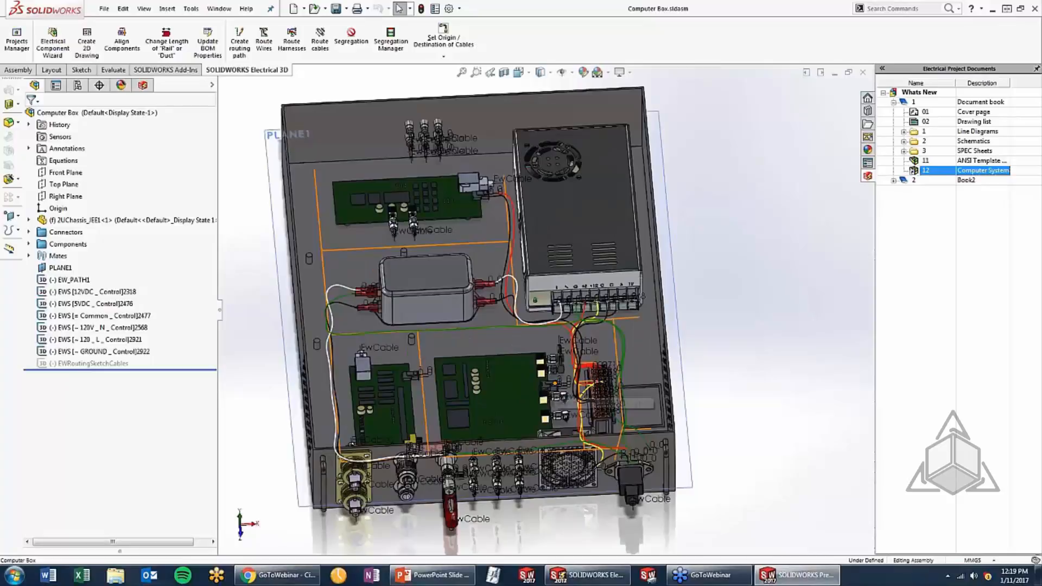
Switch to PowerPoint, advance the slide show to the Super Parts topic, and return to SOLIDWORKS Electrical
click(431, 574)
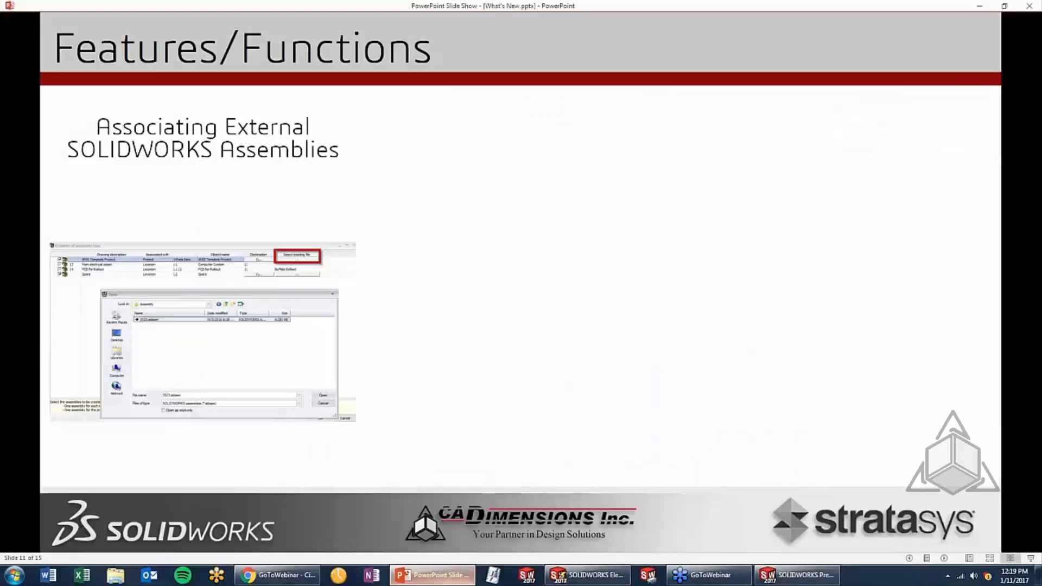
click(504, 312)
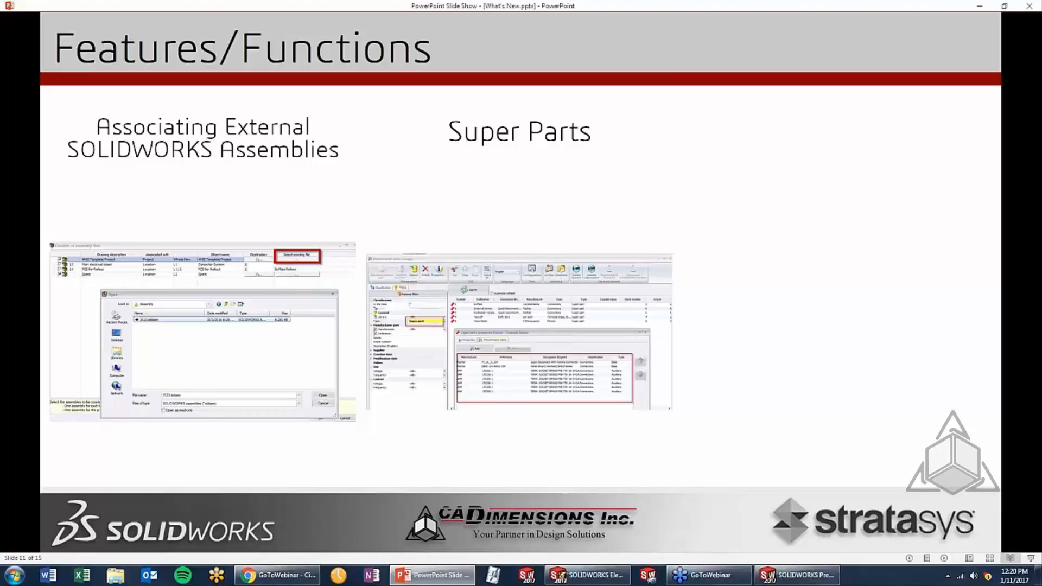
click(588, 575)
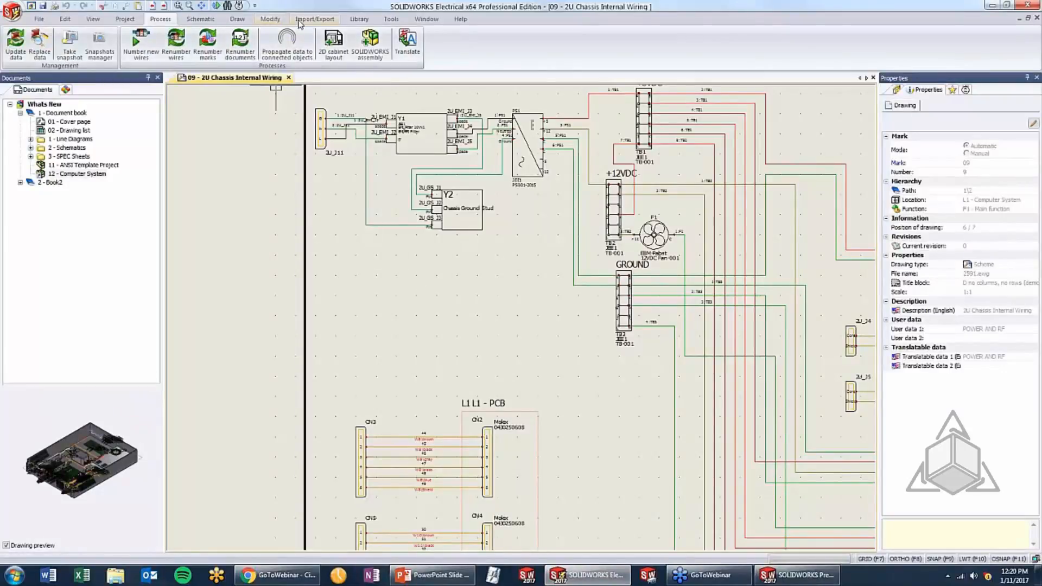
Open the manufacturer parts manager and start adding a super part in the Connectors class
click(359, 19)
click(222, 48)
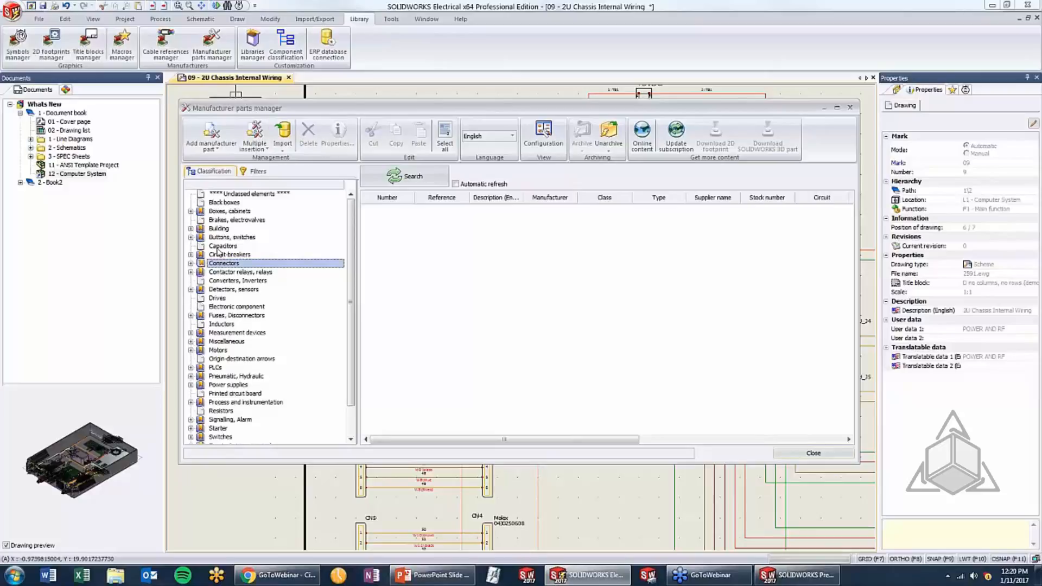
click(225, 152)
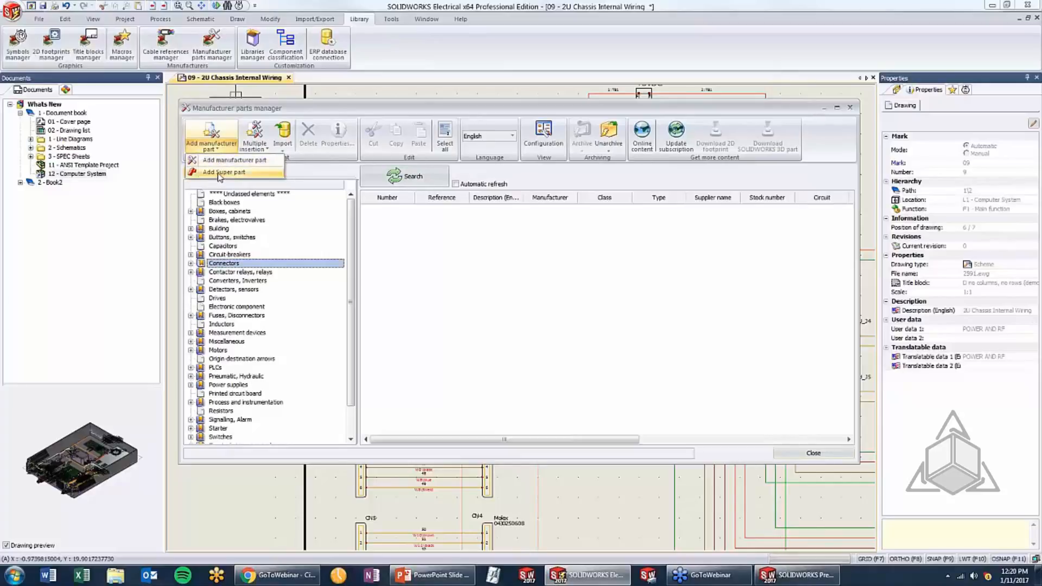
click(221, 172)
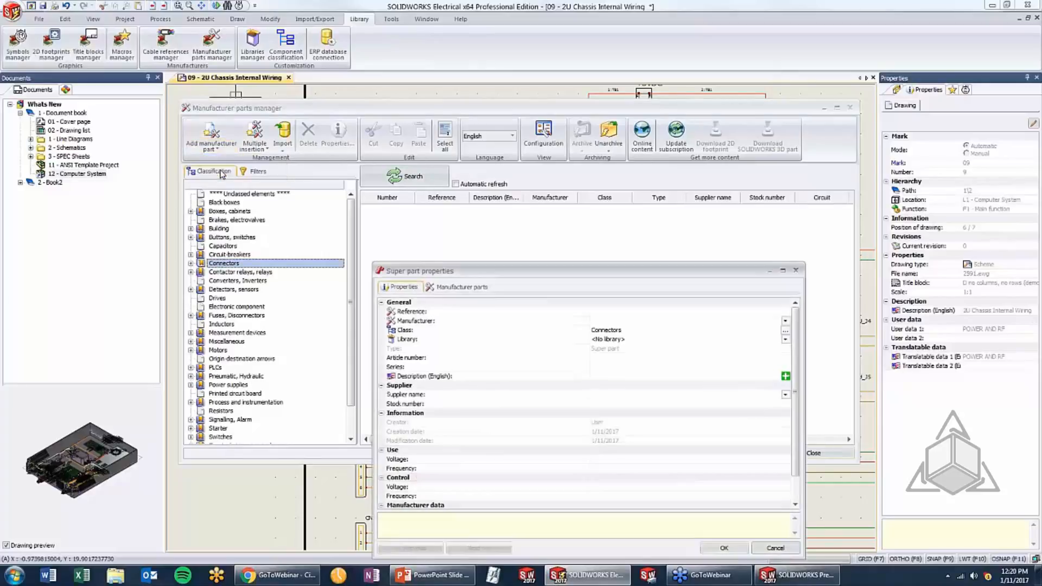
Set the super part's reference to a possessive first name followed by "Connector" and choose CADimensions as its manufacturer
drag(437, 213, 427, 171)
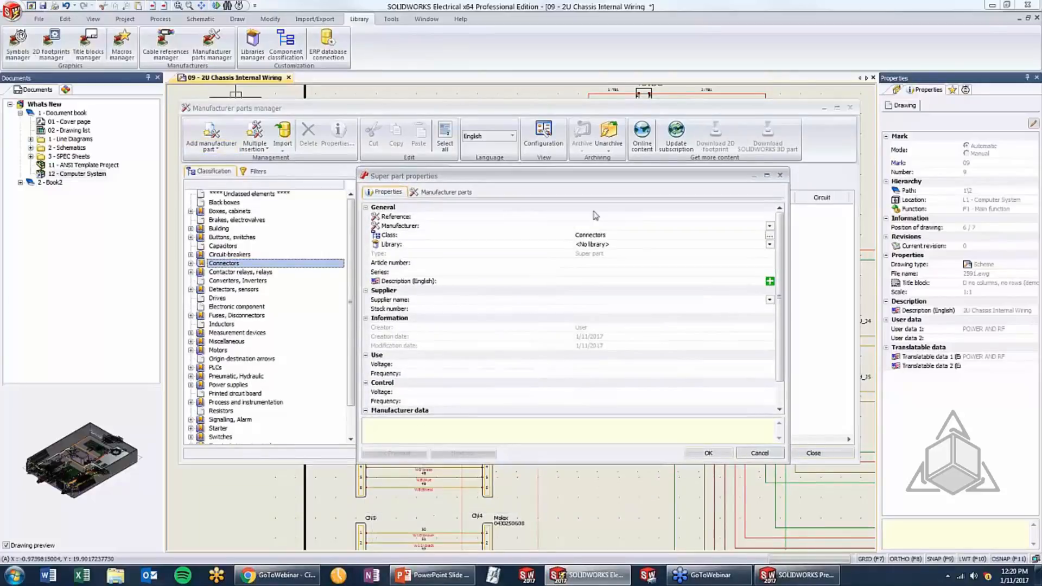
click(621, 217)
text(Tom's )
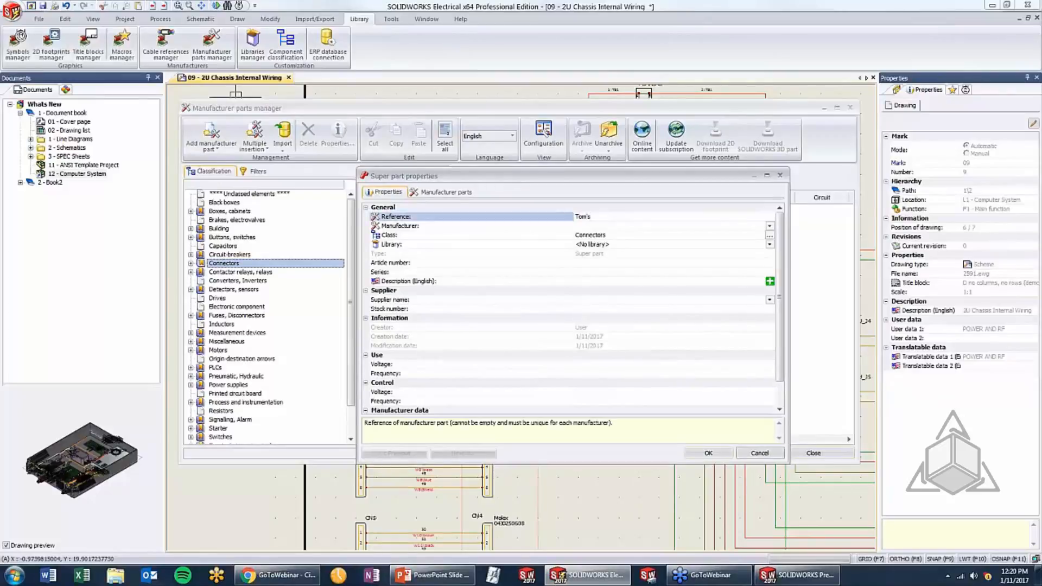
text(Connector)
click(692, 226)
click(769, 226)
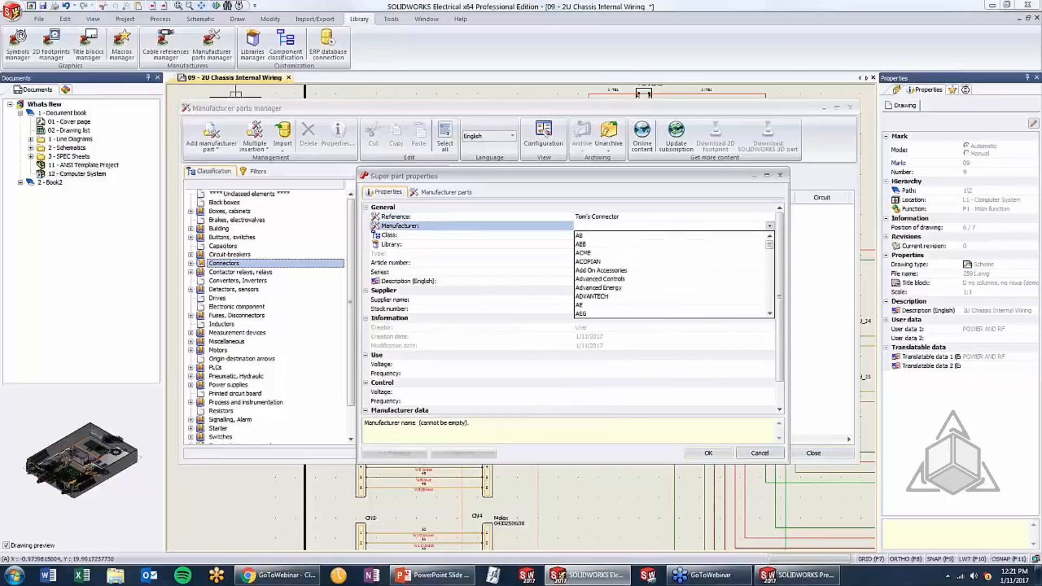
click(677, 317)
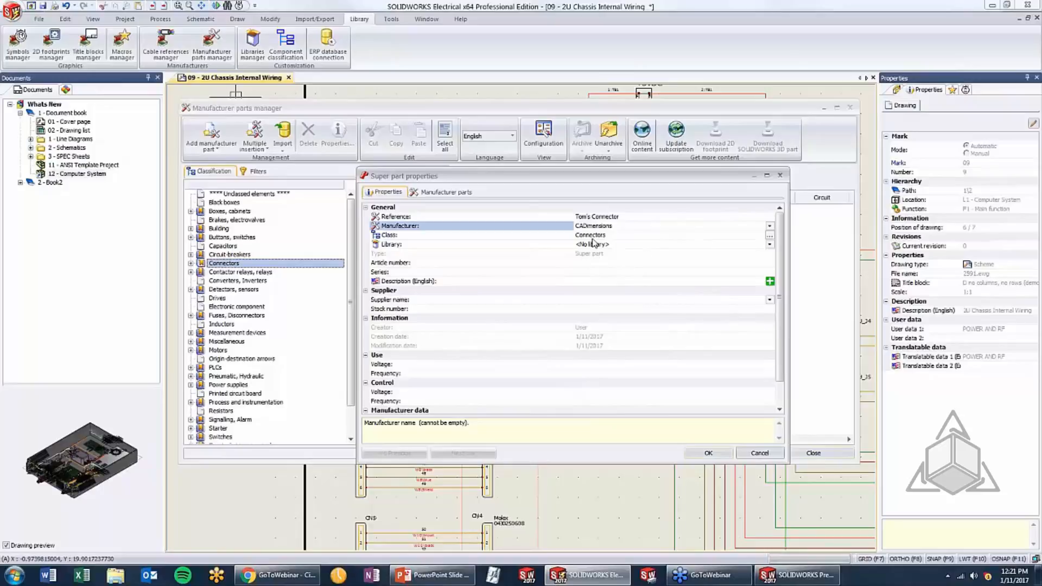
click(459, 198)
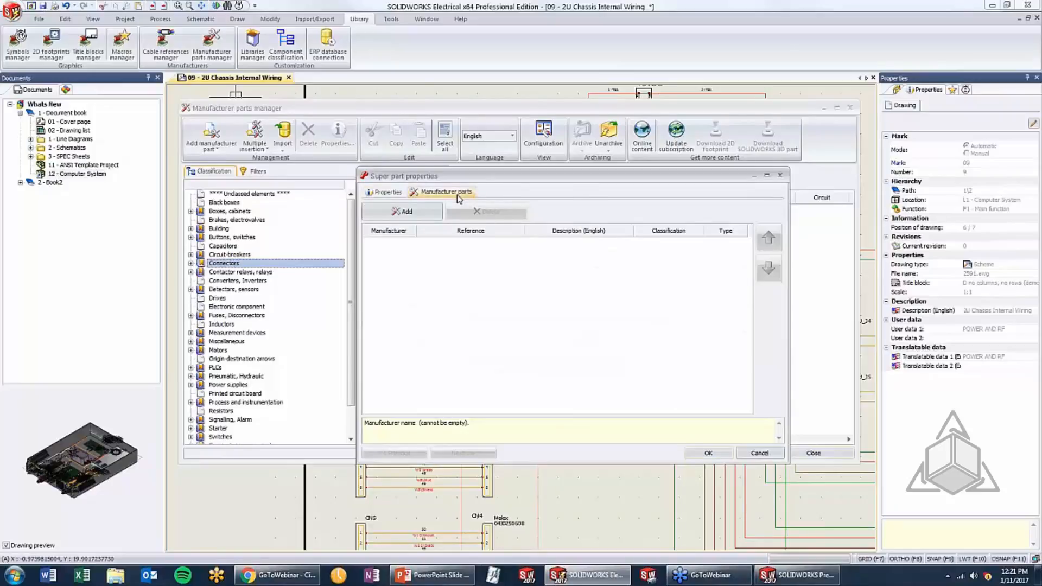
click(383, 212)
click(406, 176)
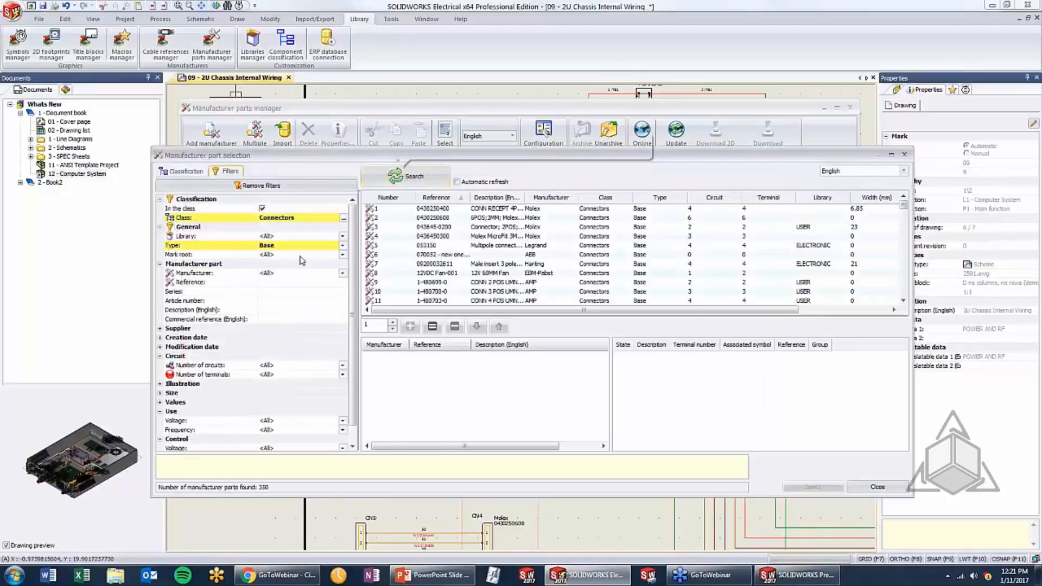
click(432, 210)
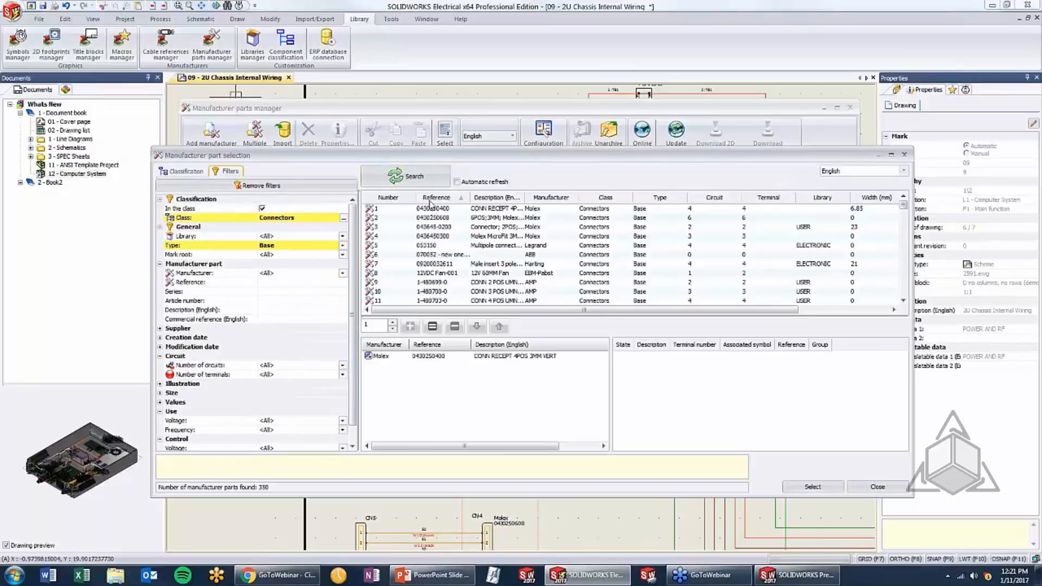
Search the Connectors class for auxiliary parts and add four AMP 170326-1 brass socket terminals to the selection
click(343, 246)
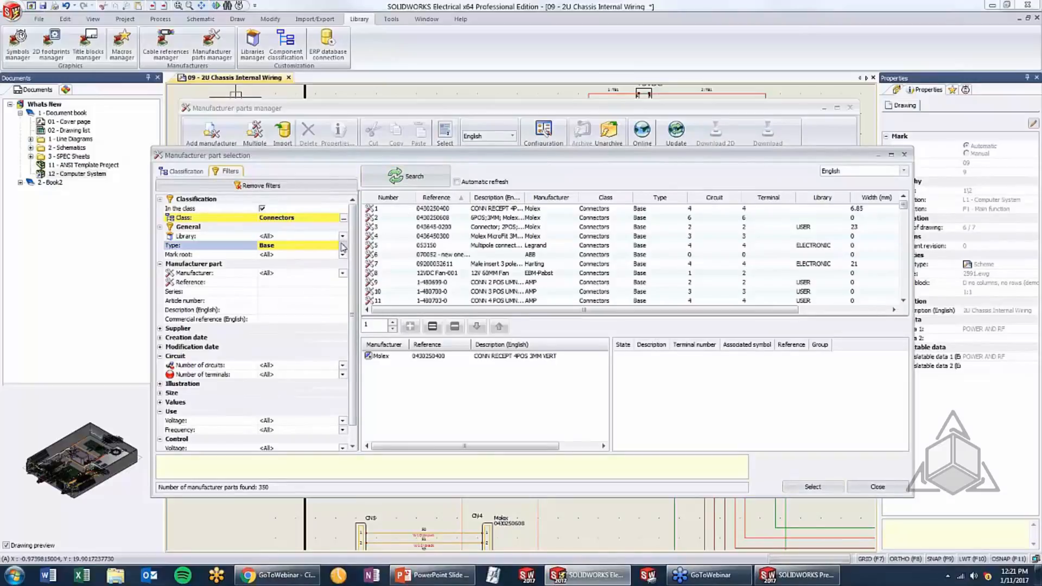
click(331, 264)
click(404, 178)
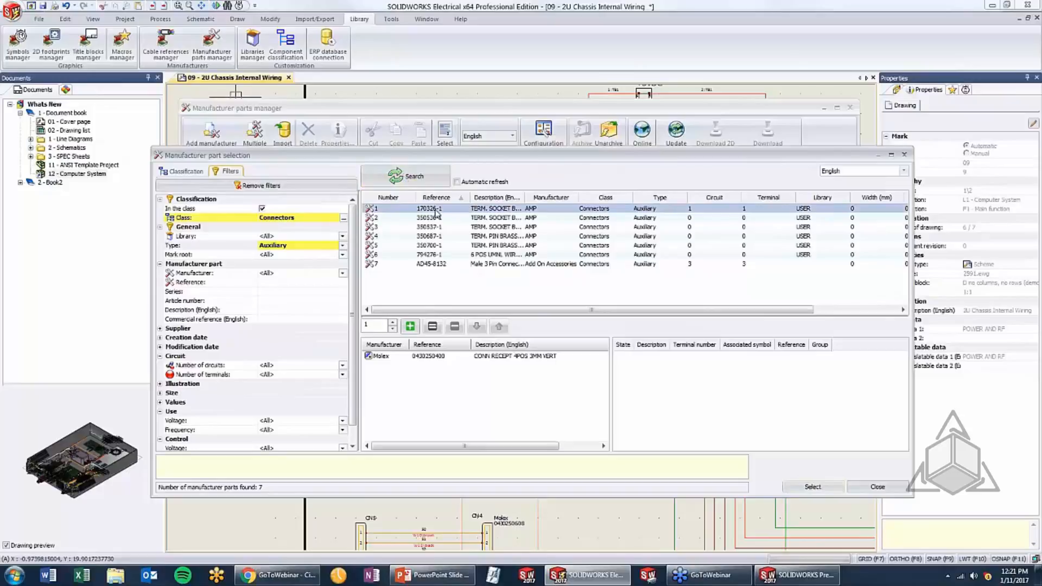
click(393, 324)
click(410, 326)
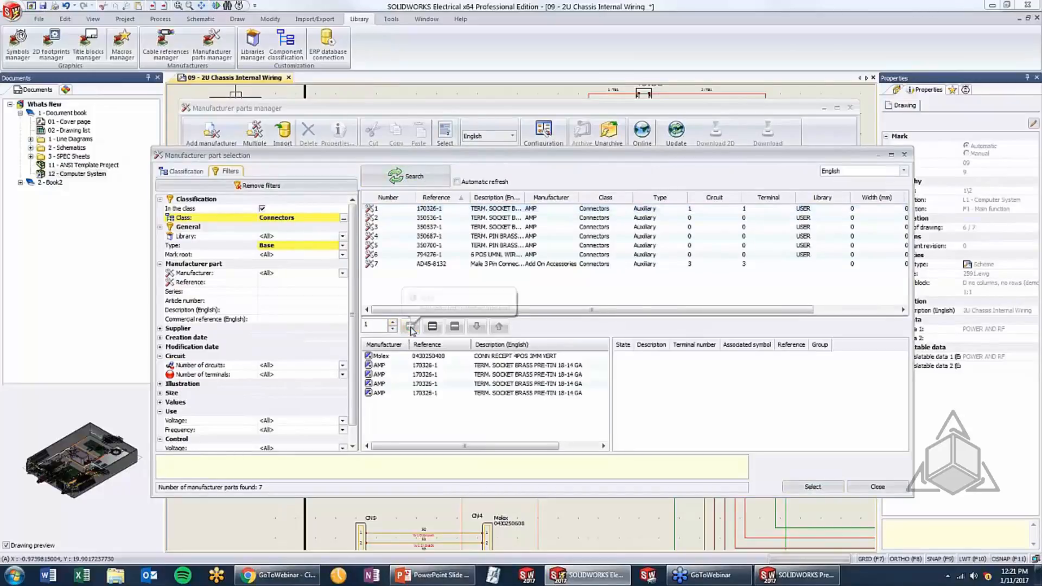
Find accessory-type connectors, add the FCI D-Sub, 4-40 fastener pack, and save the super part with its selected parts
click(341, 245)
click(322, 277)
click(407, 177)
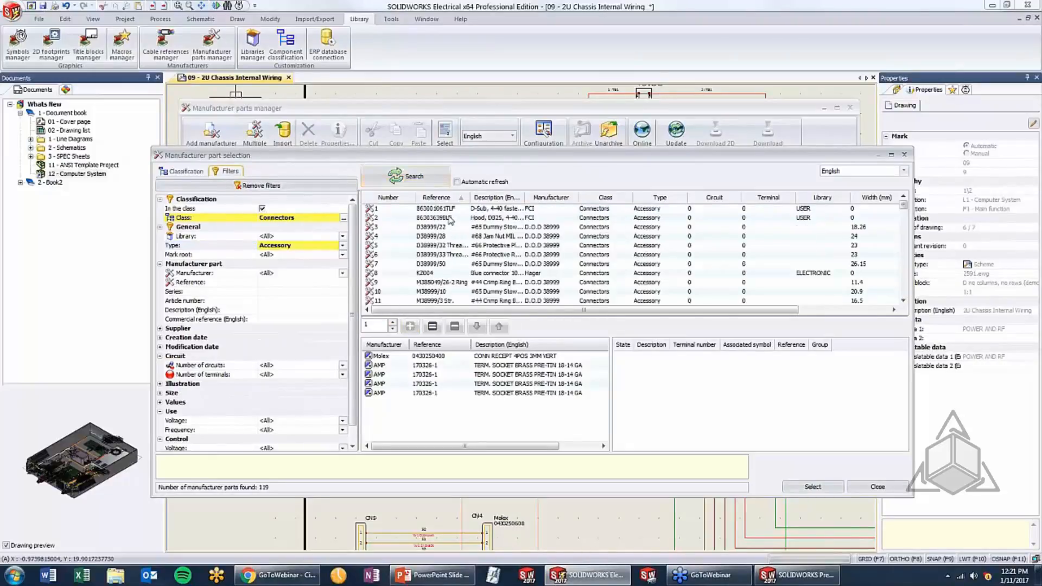
click(449, 210)
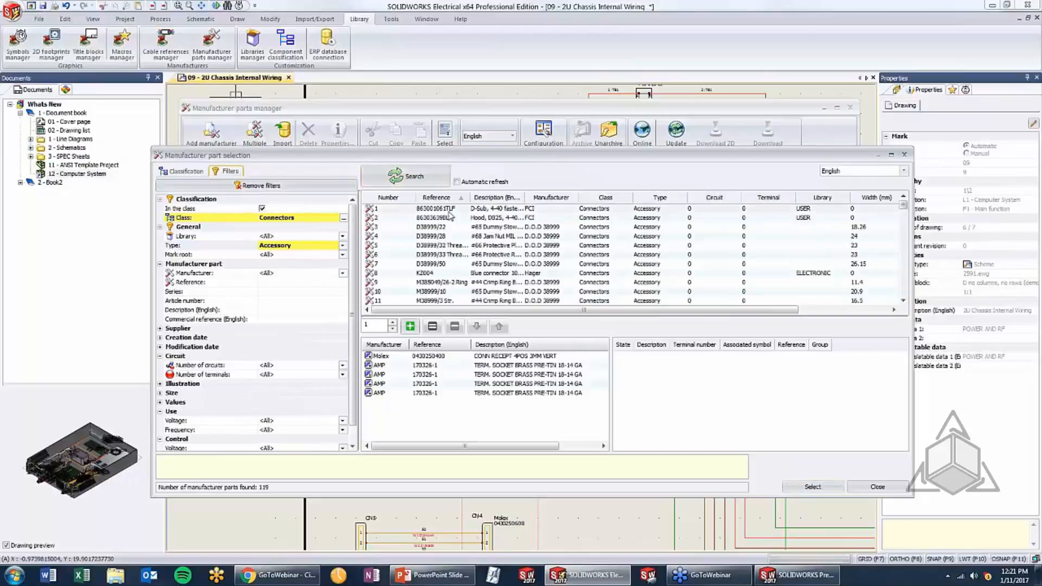
click(410, 326)
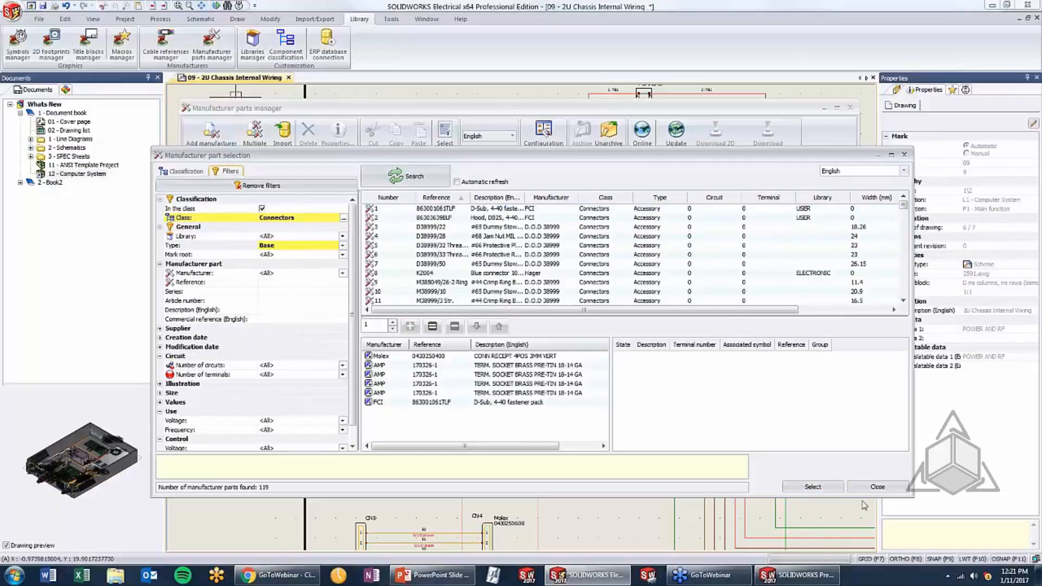
click(803, 488)
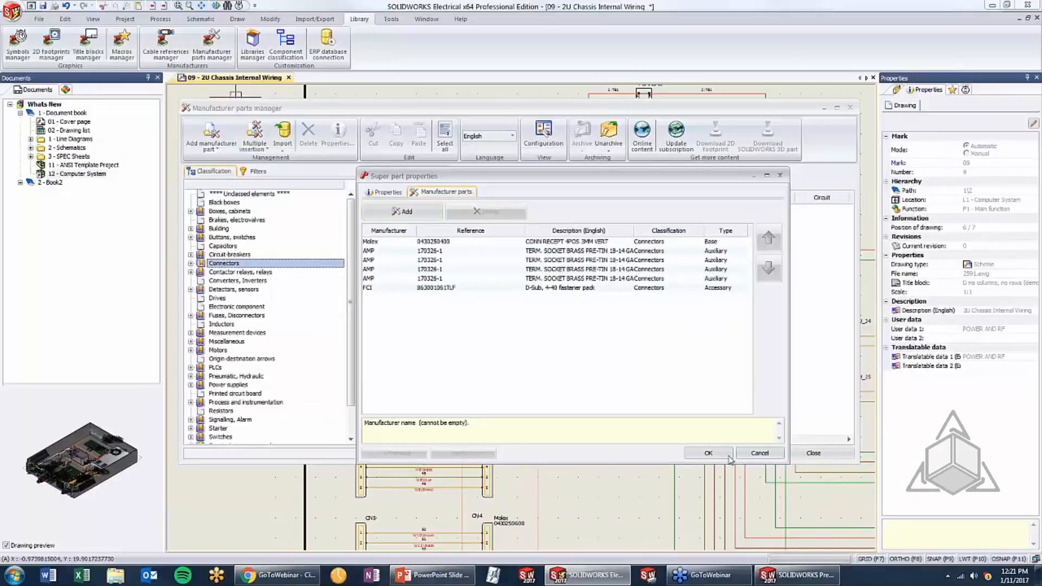
click(706, 452)
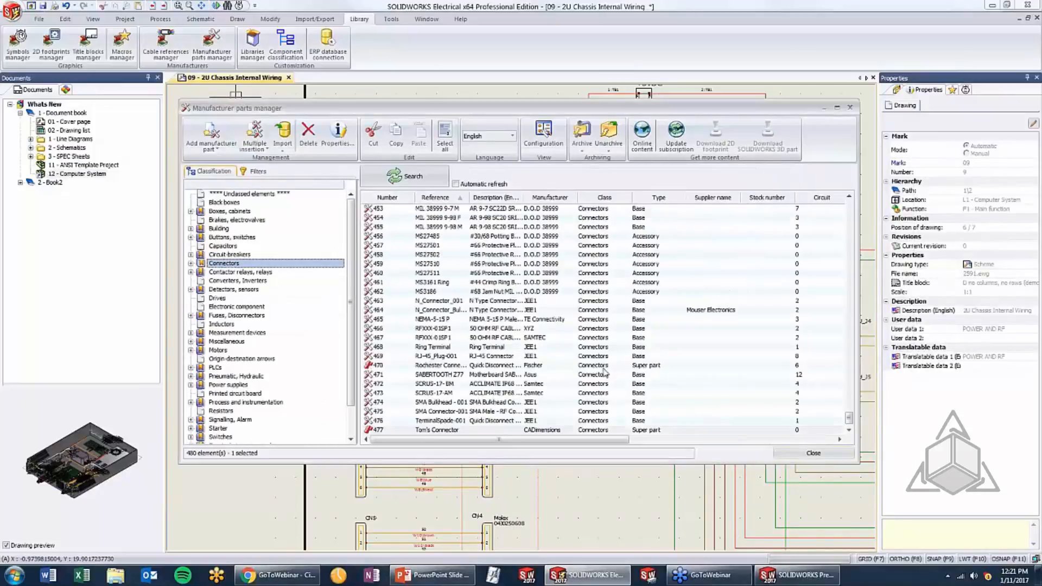
Filter the Connectors class by the Super part type and search for matching manufacturer parts
click(267, 173)
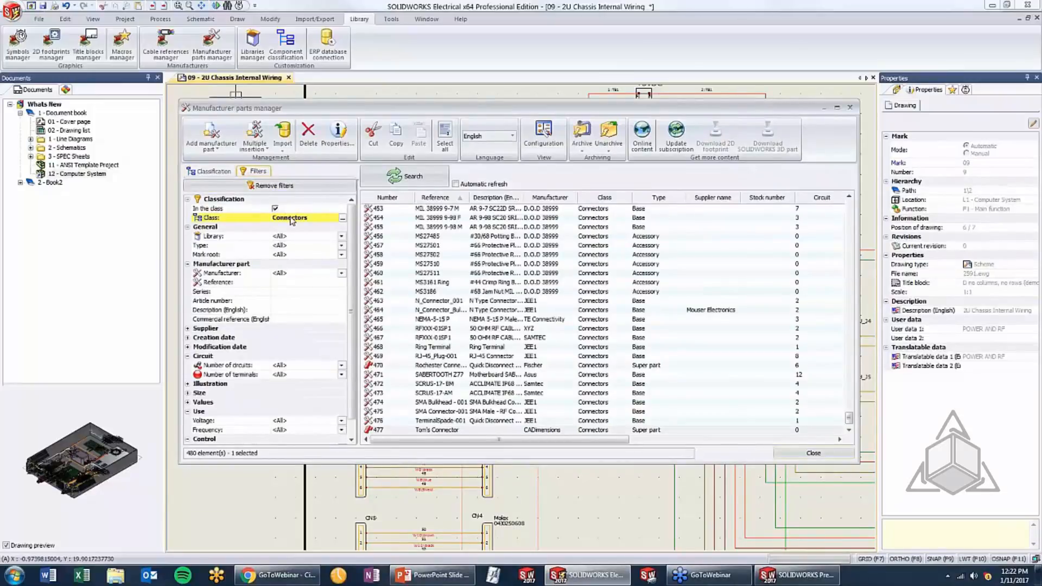
click(301, 246)
scroll(295, 334, down, 1)
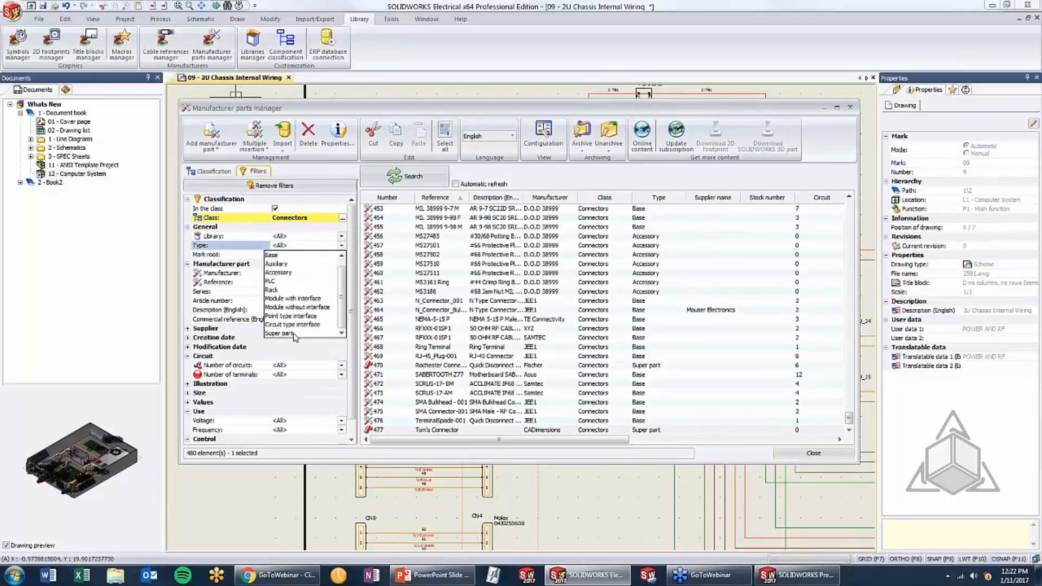
click(277, 333)
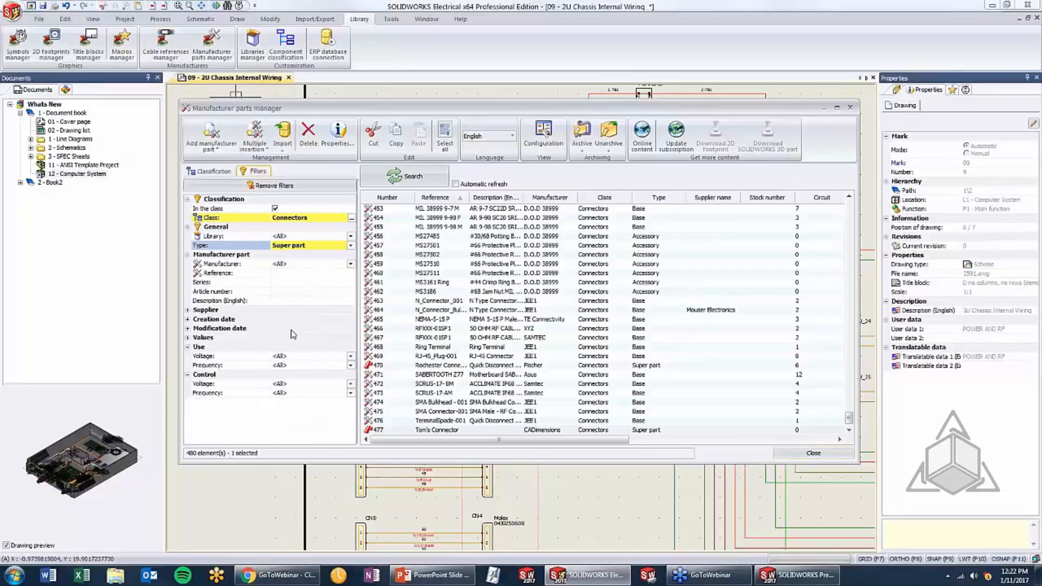
click(383, 184)
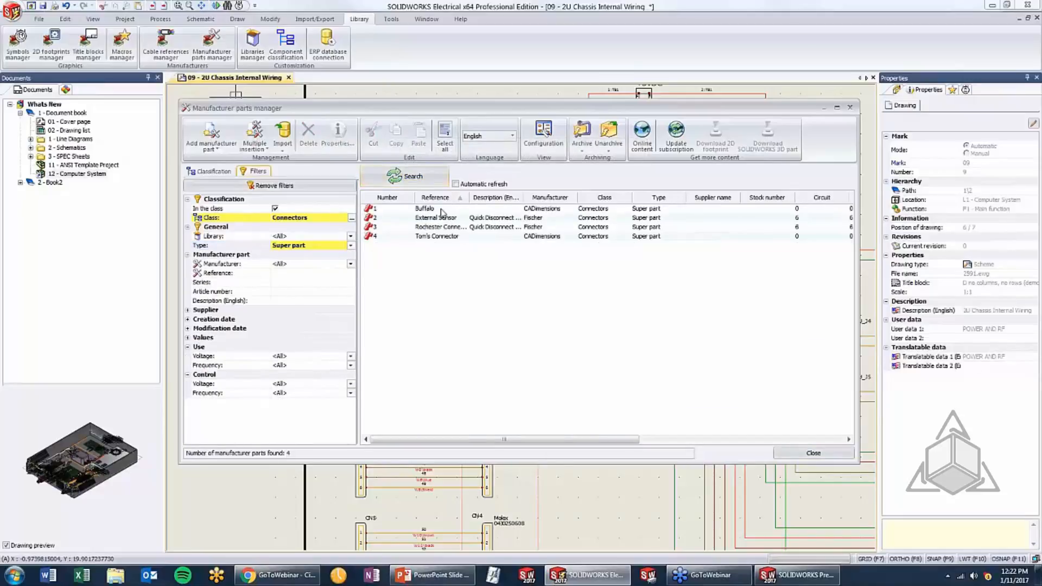
Review the manufacturer parts contained in the new CADimensions super part and close its properties
click(436, 237)
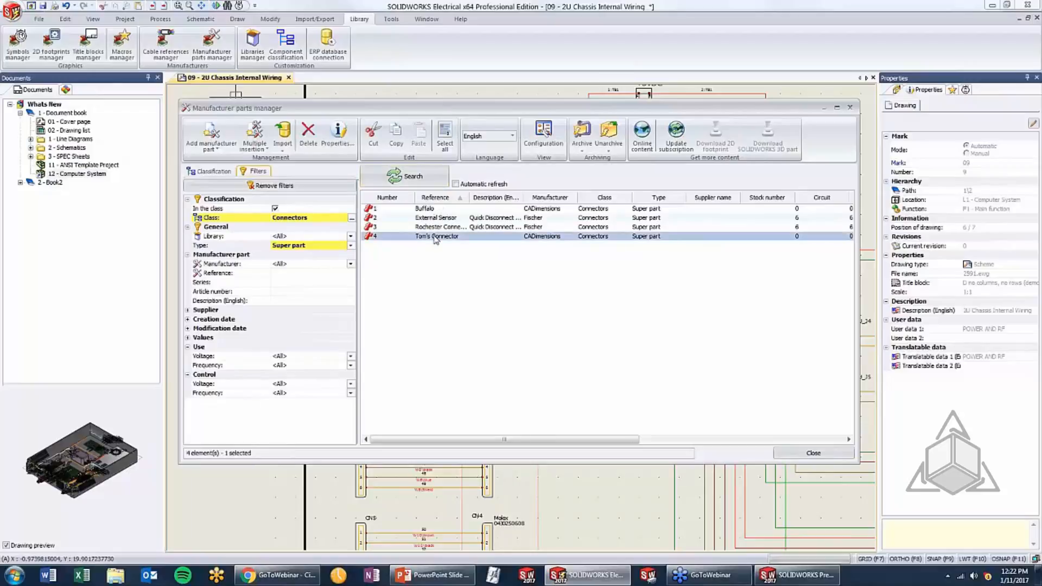
double_click(435, 237)
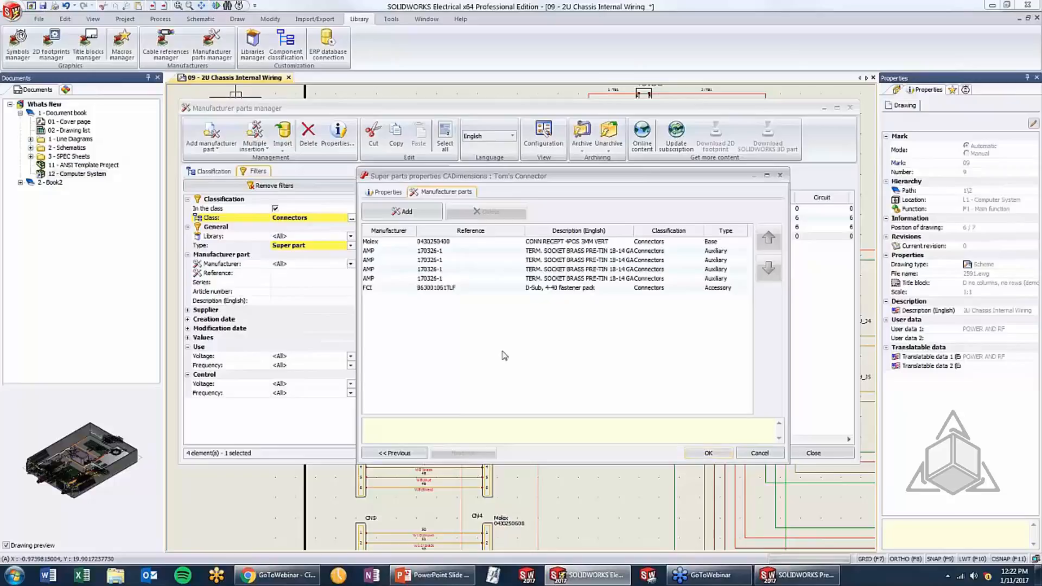
click(704, 454)
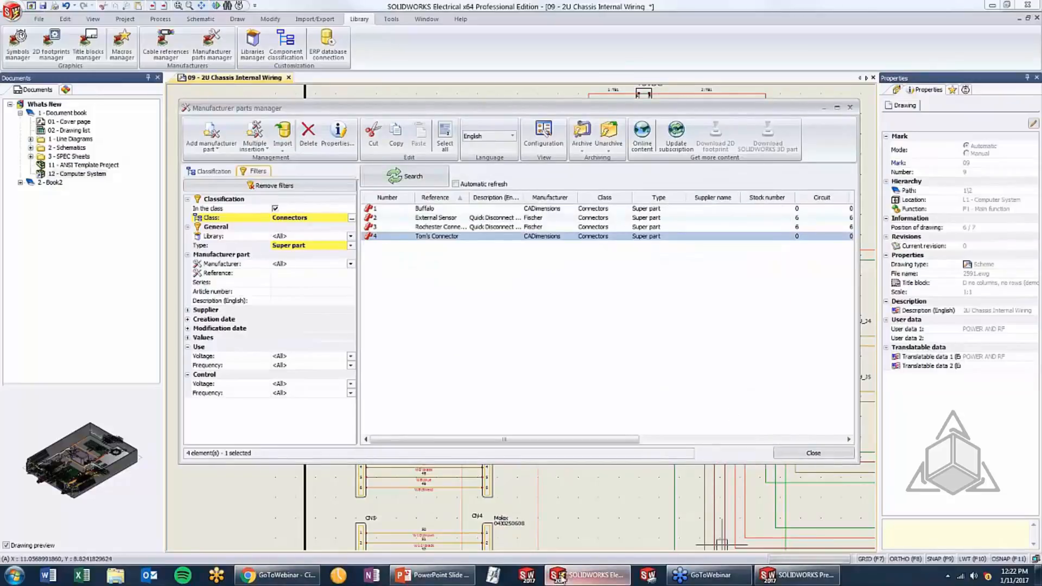
Switch to PowerPoint, advance to the Using I/O Data for Wire Marks topic, return to SOLIDWORKS Electrical and close the manufacturer parts manager
click(451, 576)
click(554, 230)
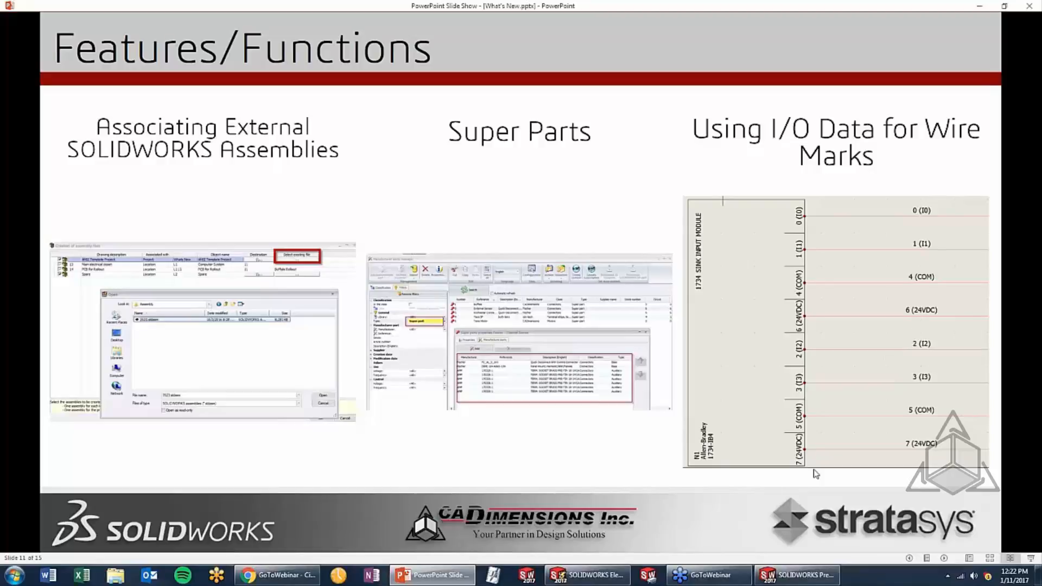
click(589, 575)
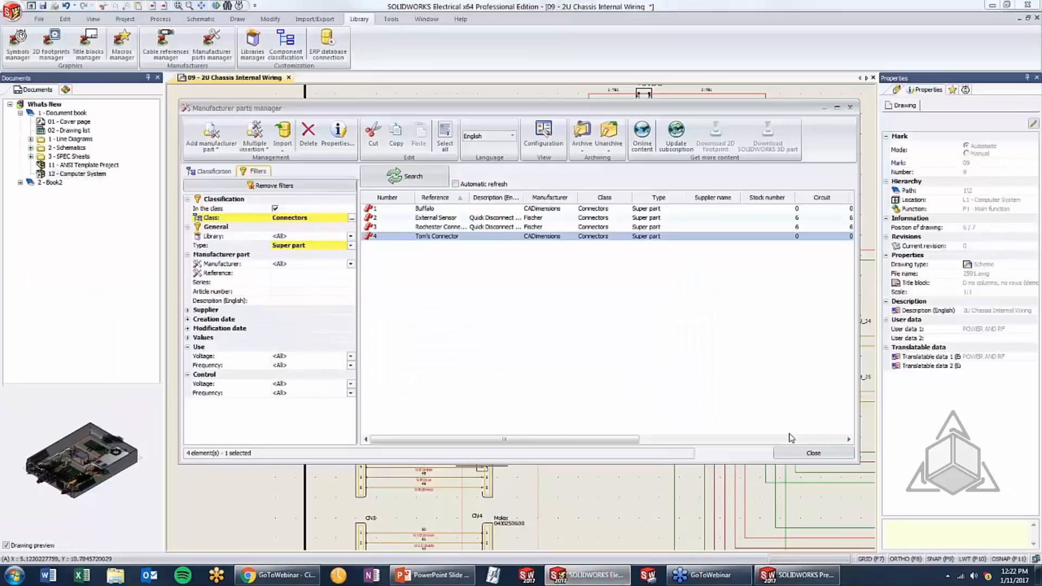
click(800, 451)
Draw eight parallel + 12V DC wires from the 1734 sink input module to terminals 1 through 8 of strip X1
scroll(455, 390, down, 4)
middle_drag(436, 491, 431, 258)
scroll(450, 369, up, 5)
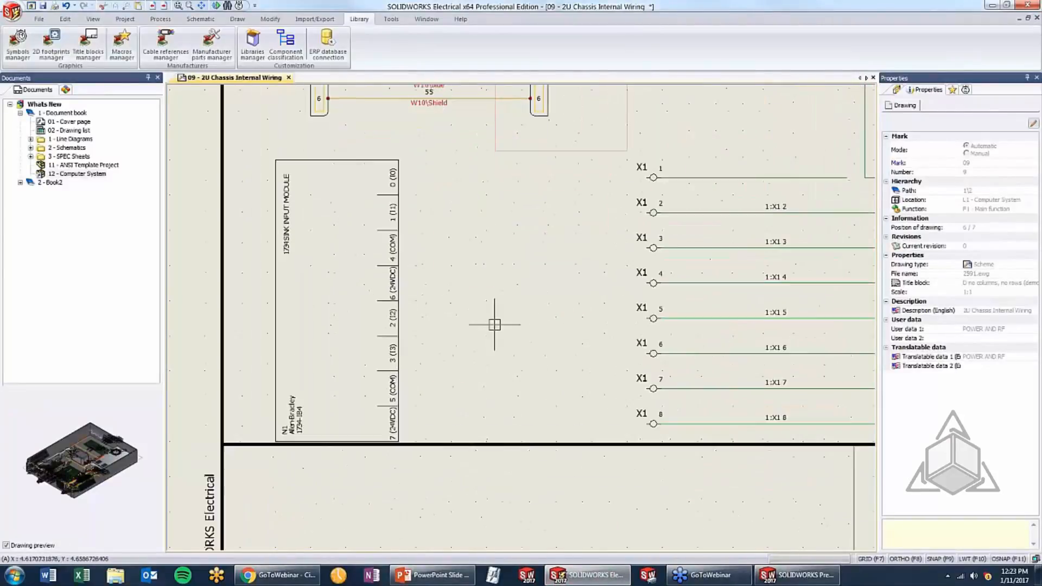
scroll(347, 168, up, 1)
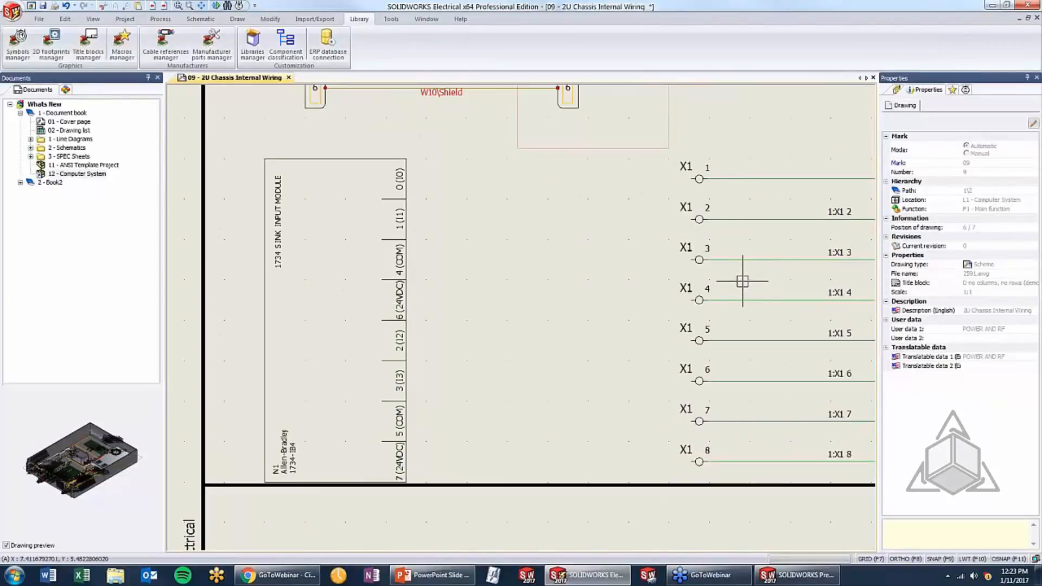
click(202, 19)
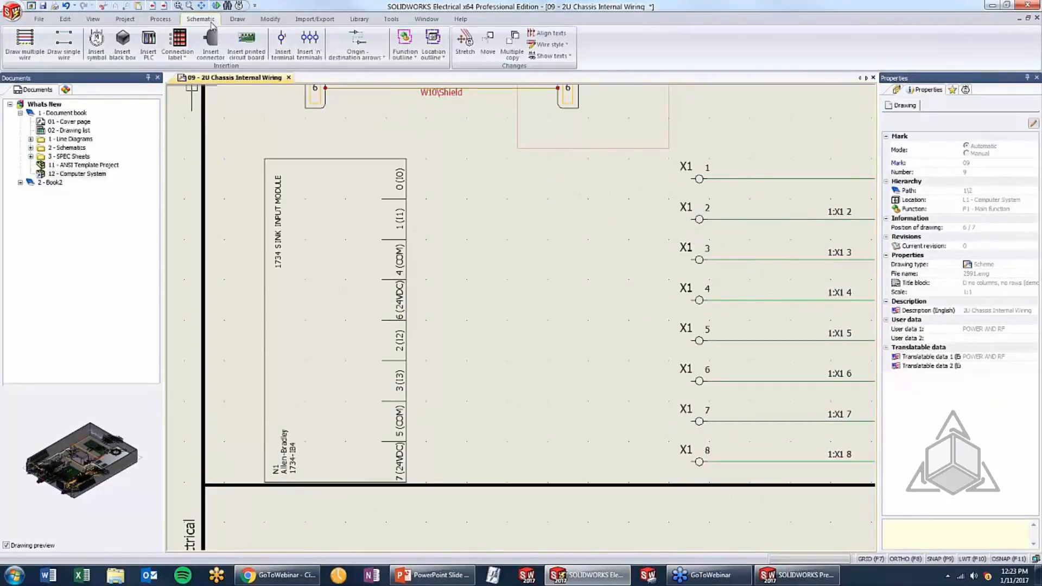
click(64, 43)
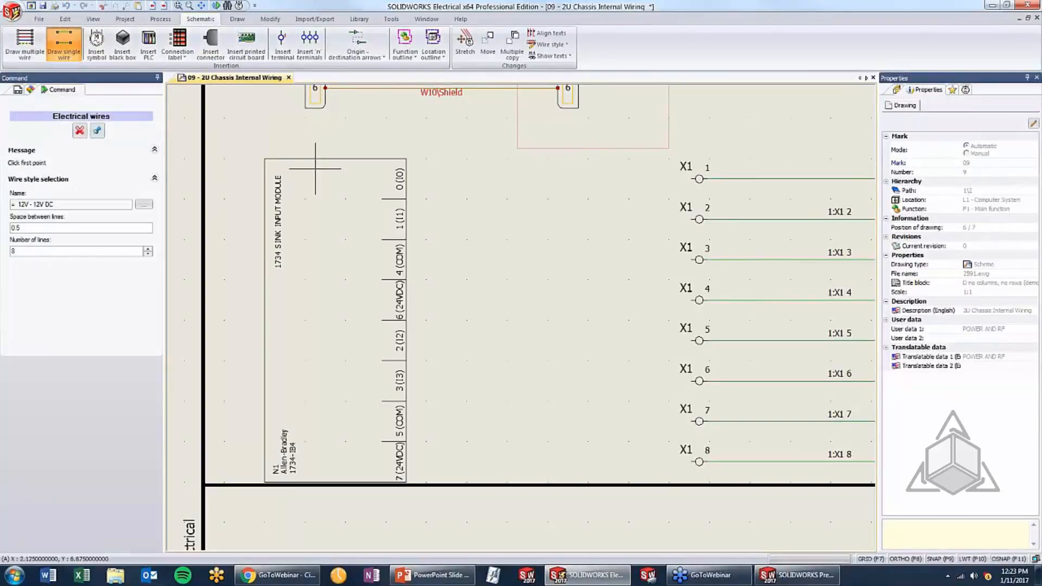
click(345, 178)
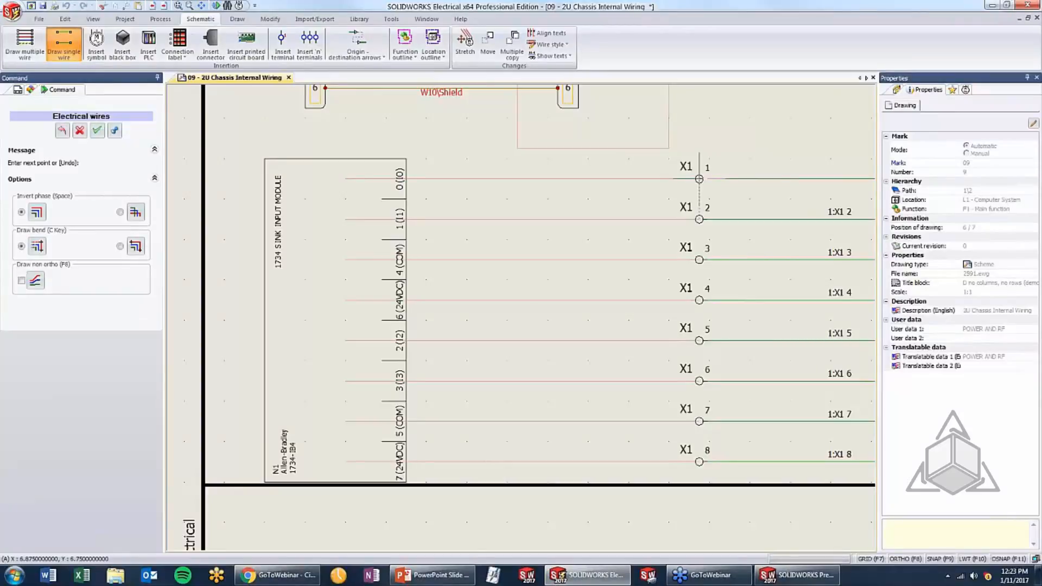
click(699, 179)
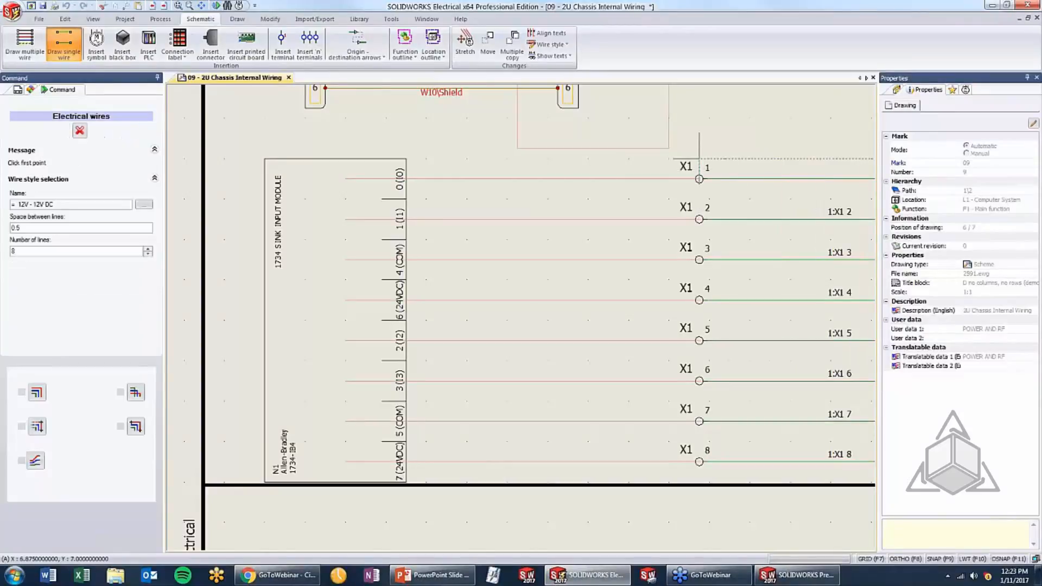
key(Escape)
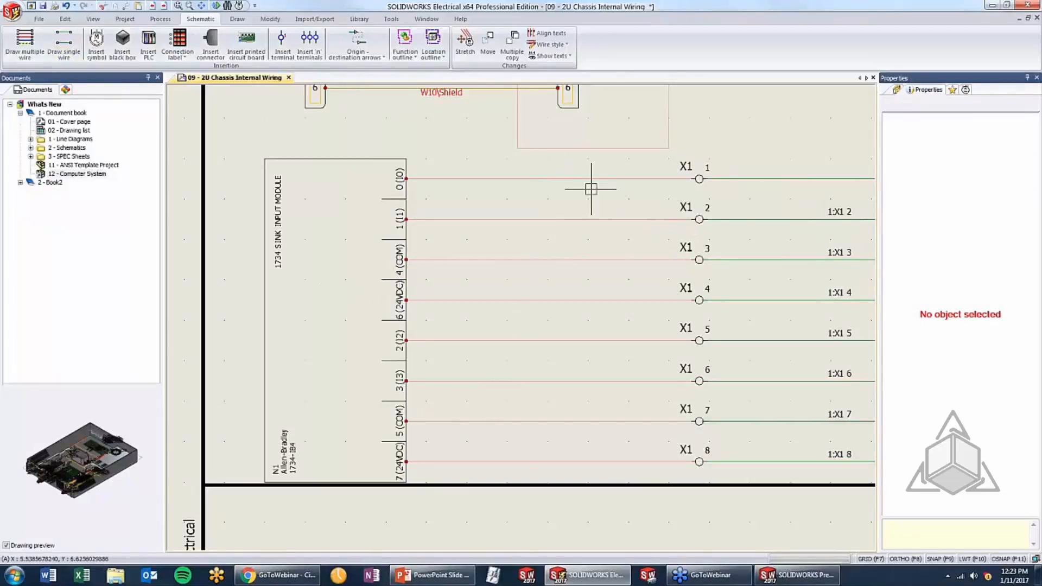
Number the new wires without modifying the existing wire numbers
click(161, 19)
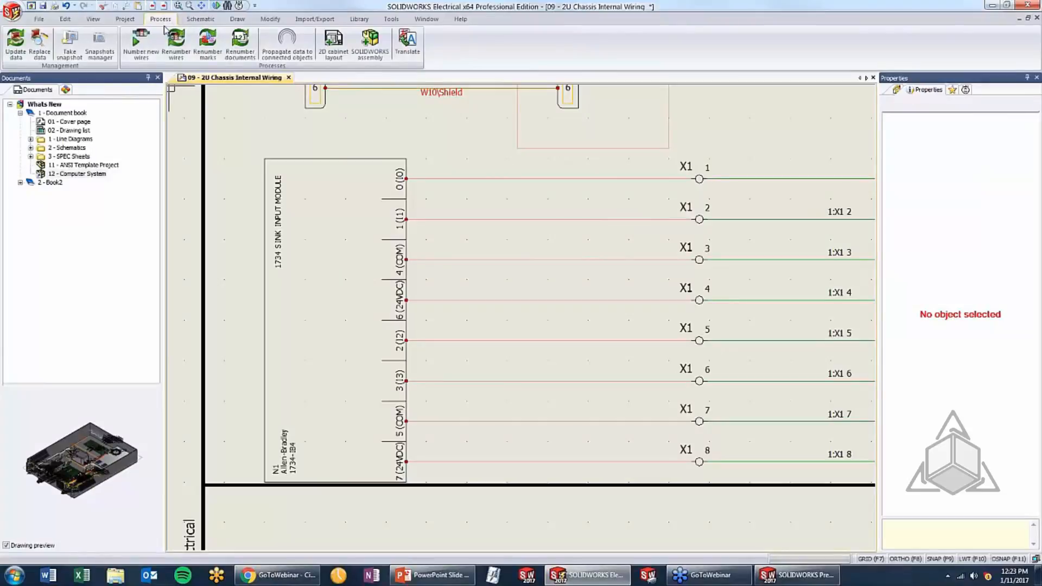
click(140, 41)
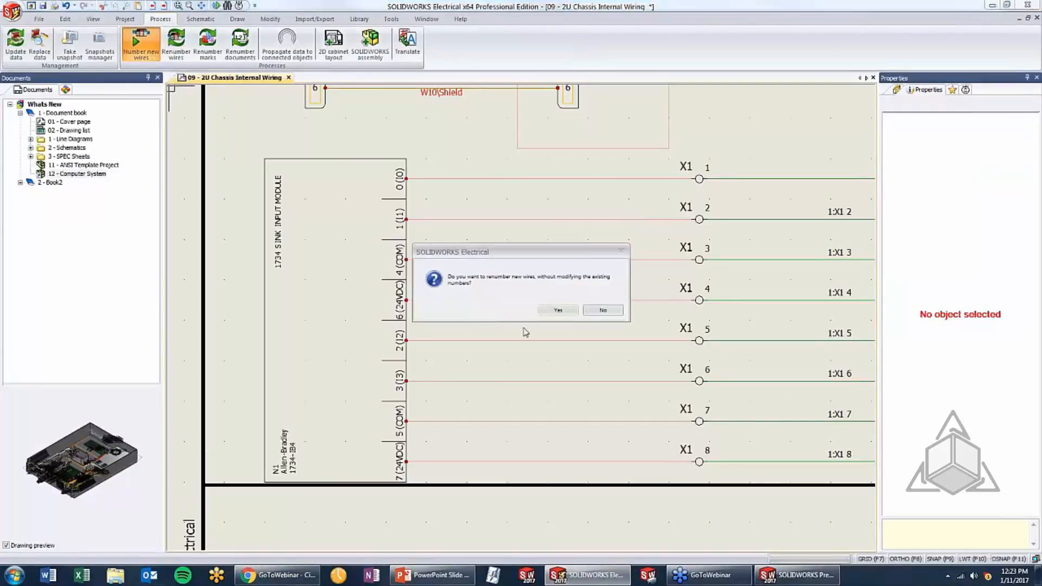
click(557, 310)
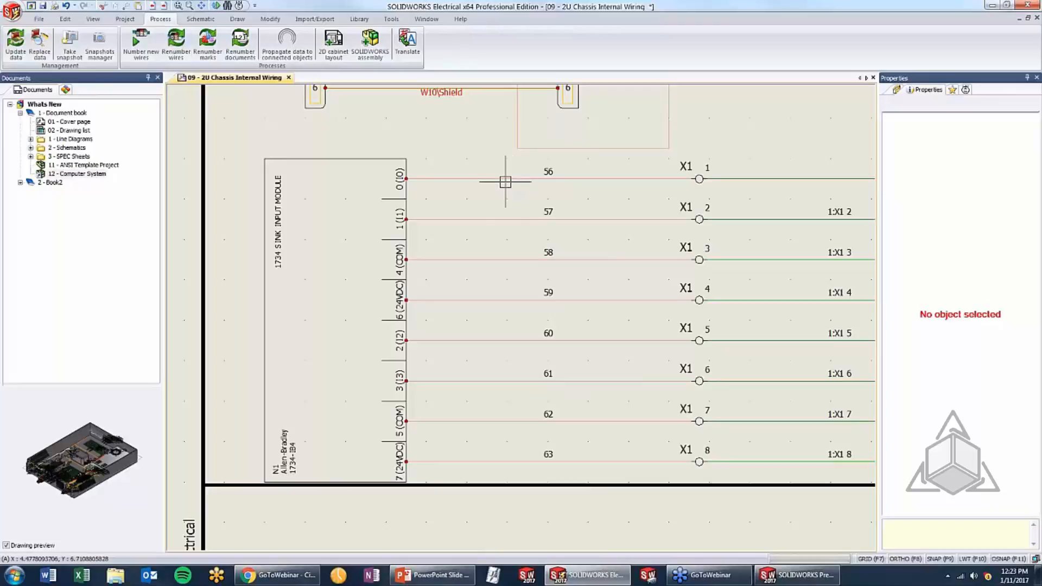
Start propagating data to connected objects, limited to the selected 1734 sink input module and its eight wires
click(493, 519)
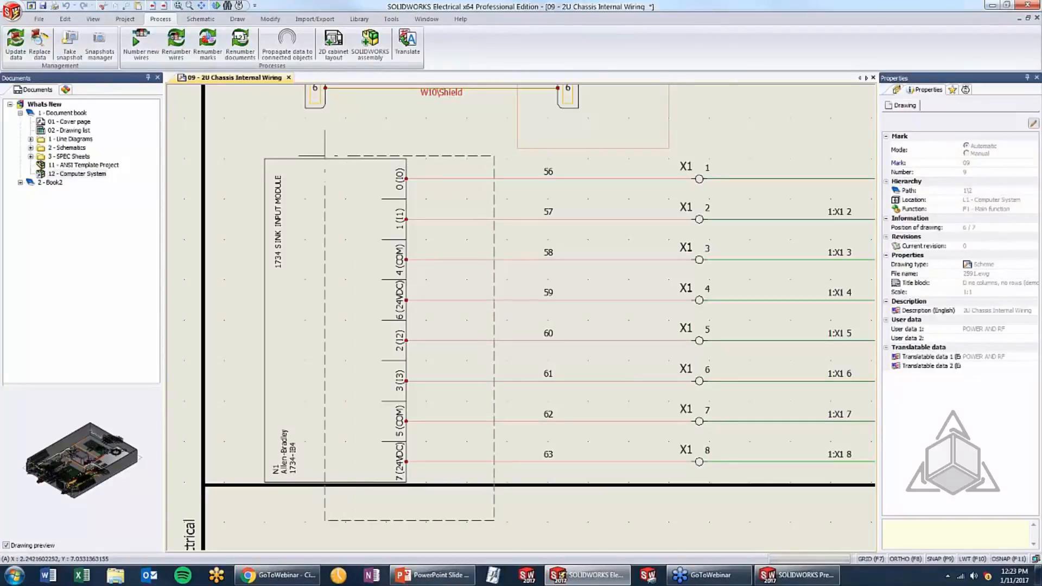
click(322, 154)
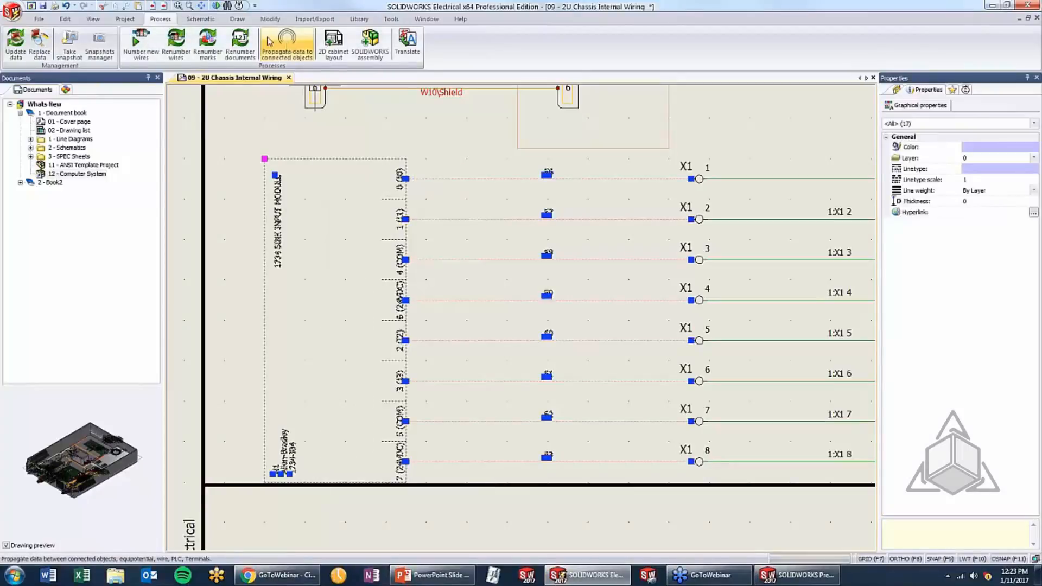
click(293, 56)
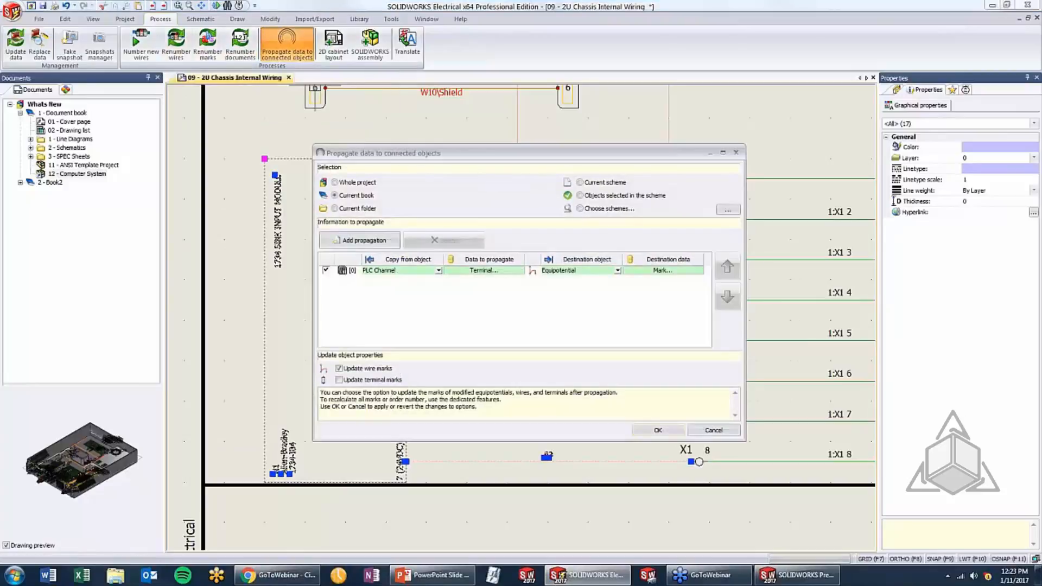
click(582, 197)
Set the propagation rule to copy from PLC Channel, with Terminal as the data to propagate
click(387, 271)
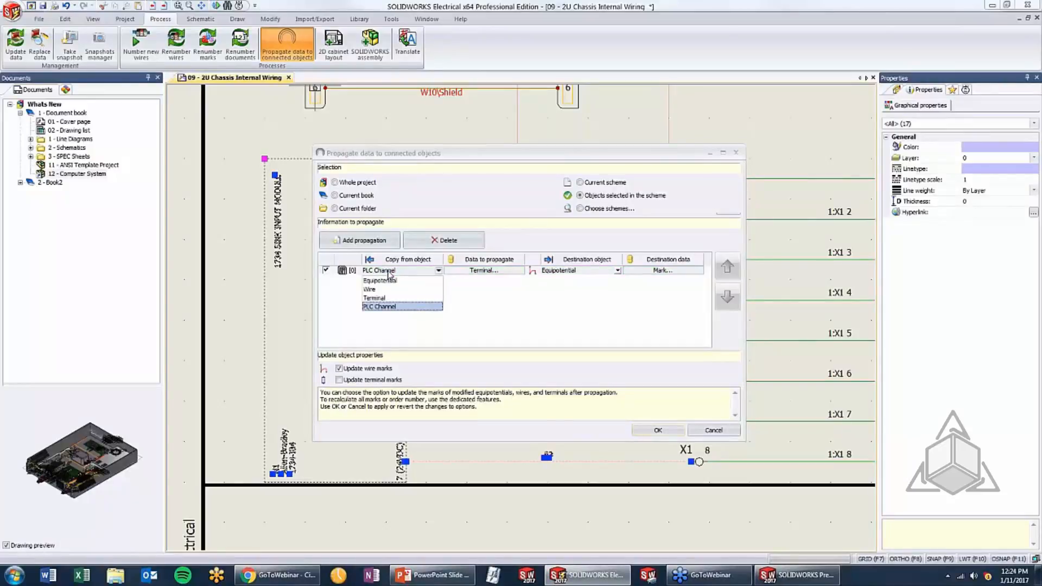
click(387, 307)
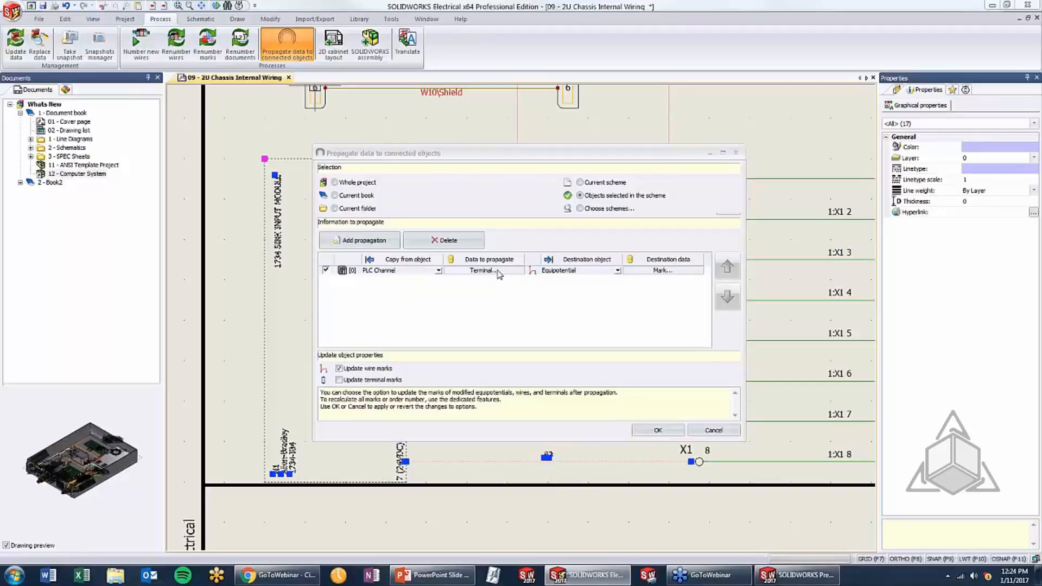
click(498, 272)
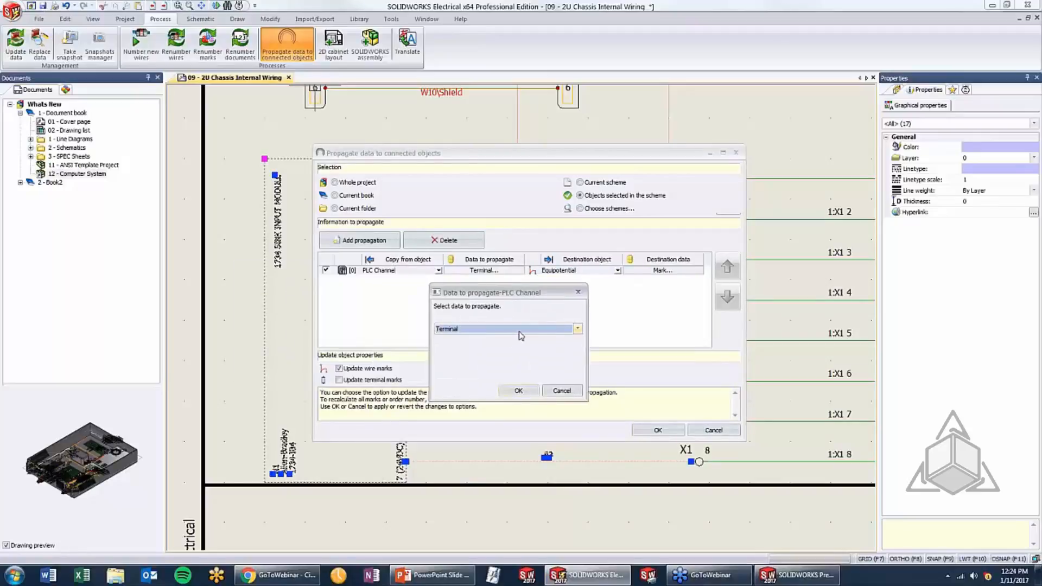
click(520, 331)
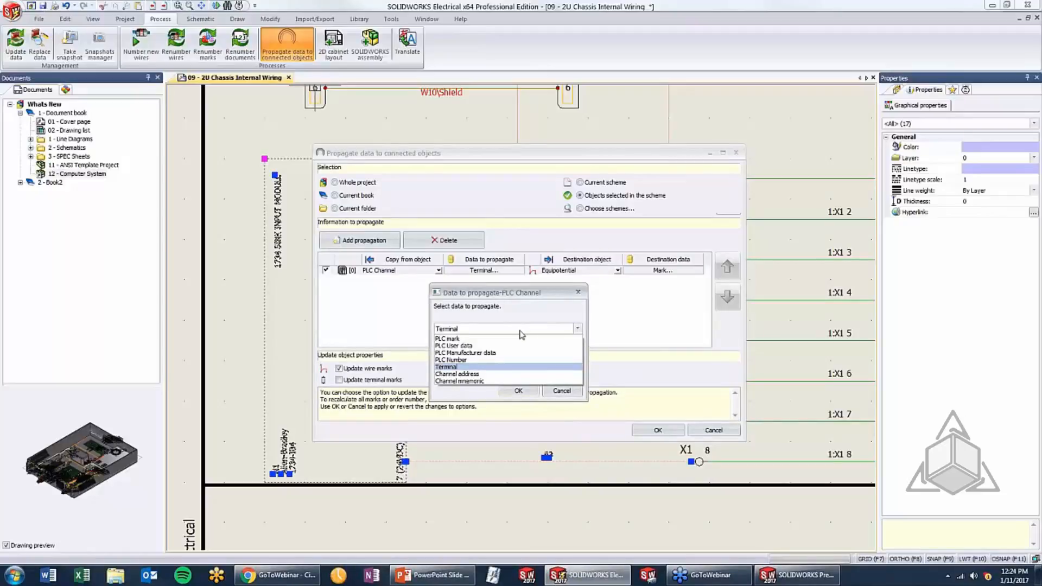
click(515, 368)
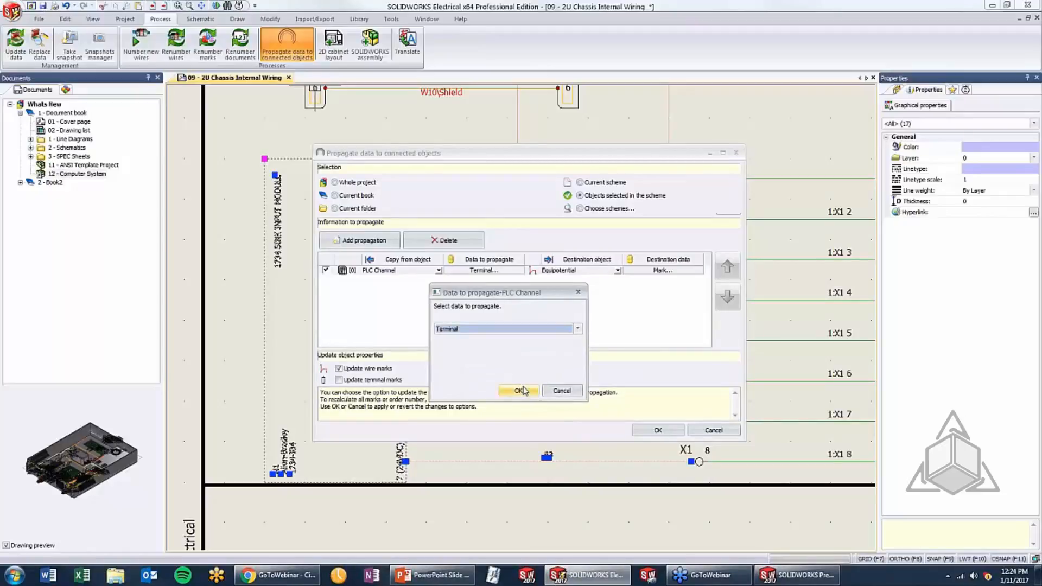
click(518, 390)
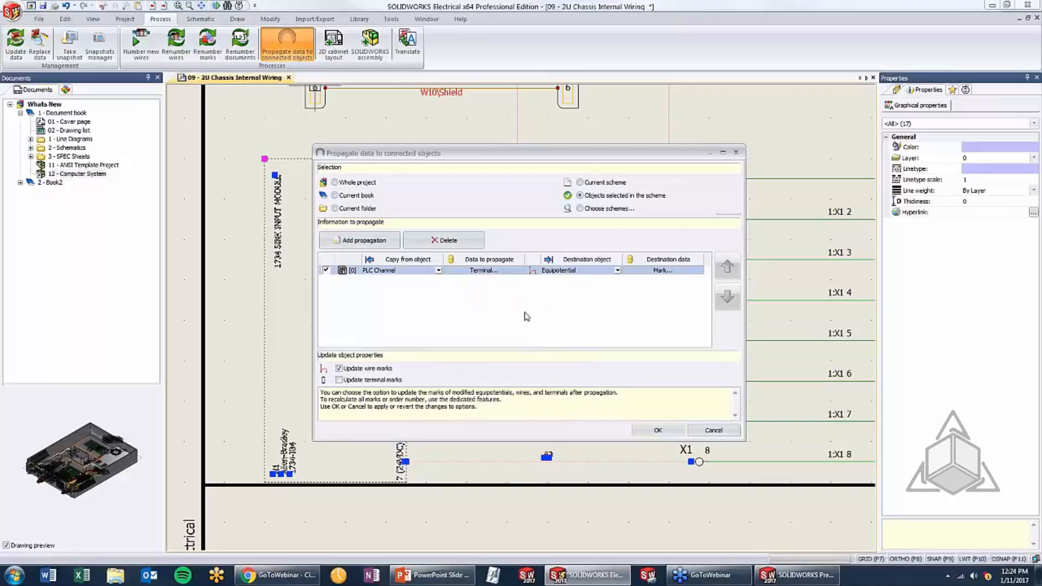
Choose Equipotential as the rule's destination object, with Mark as the destination data
click(575, 271)
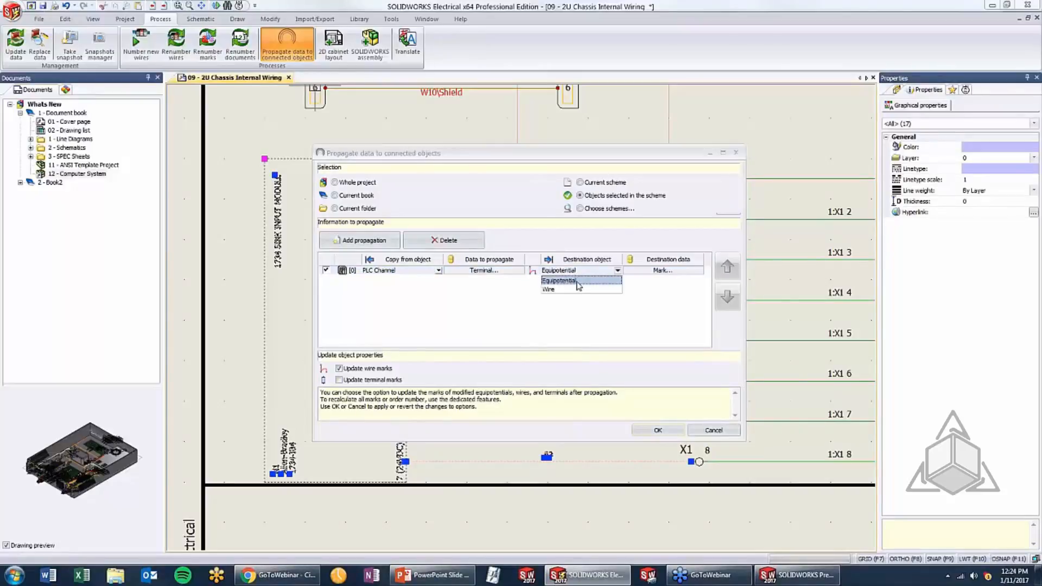
click(575, 281)
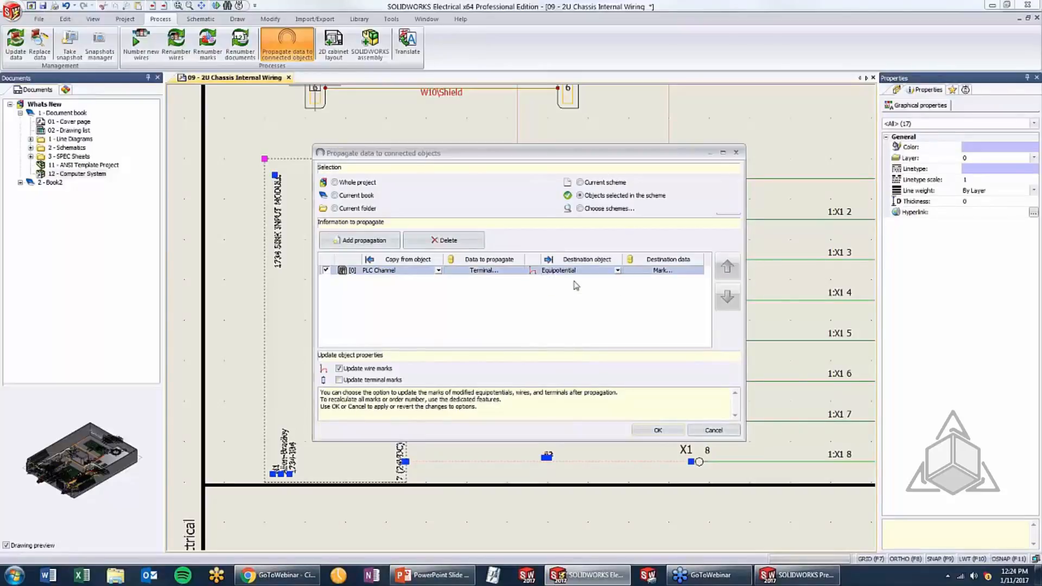
click(664, 273)
click(547, 331)
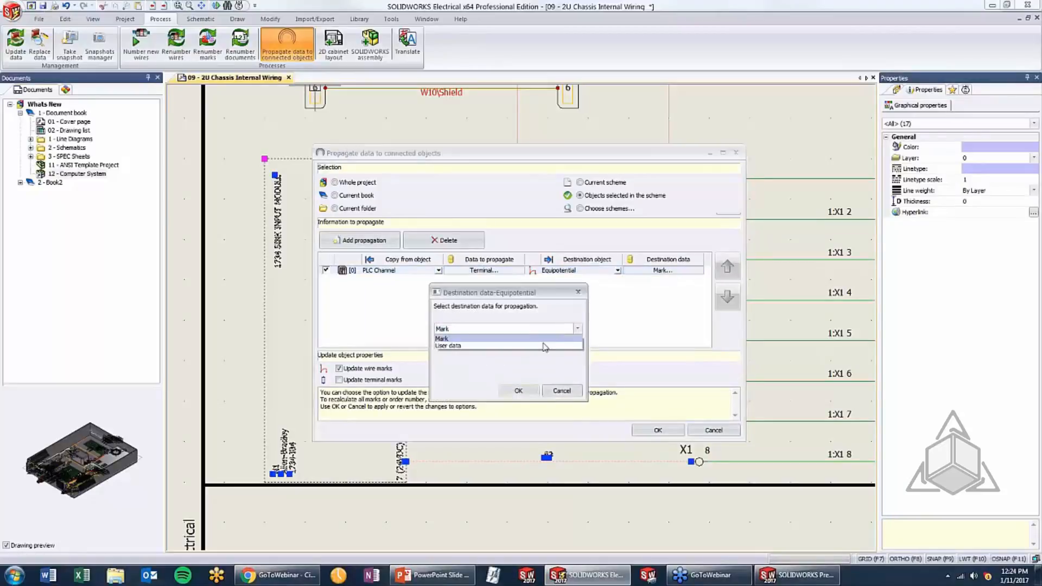
click(533, 365)
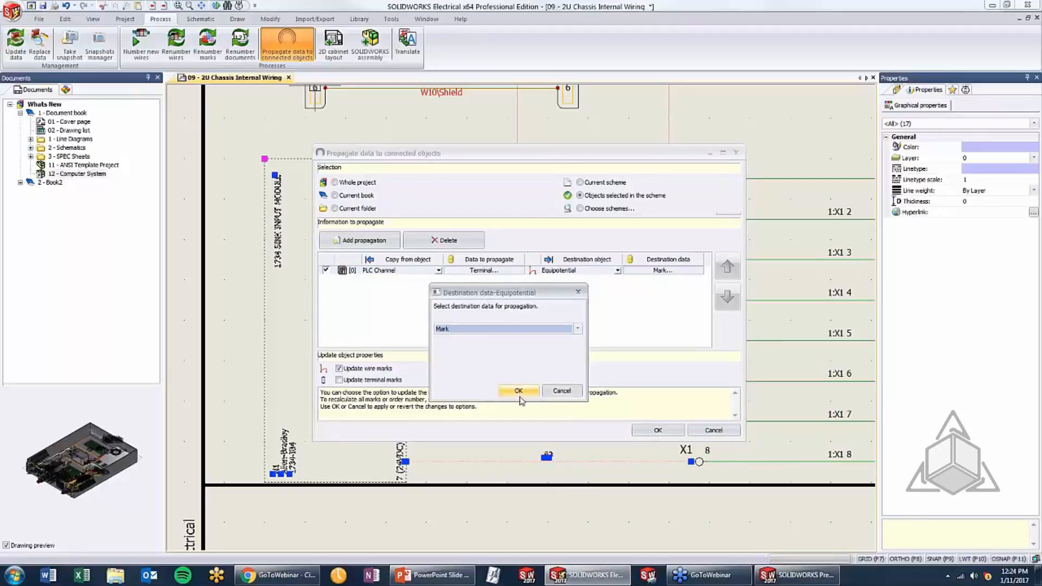
click(520, 395)
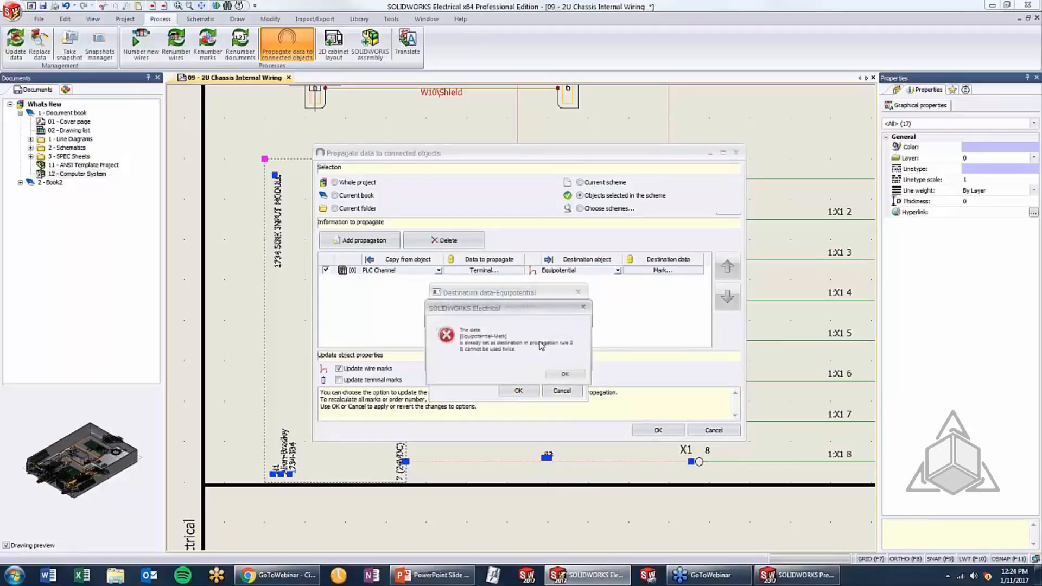
click(565, 376)
click(537, 328)
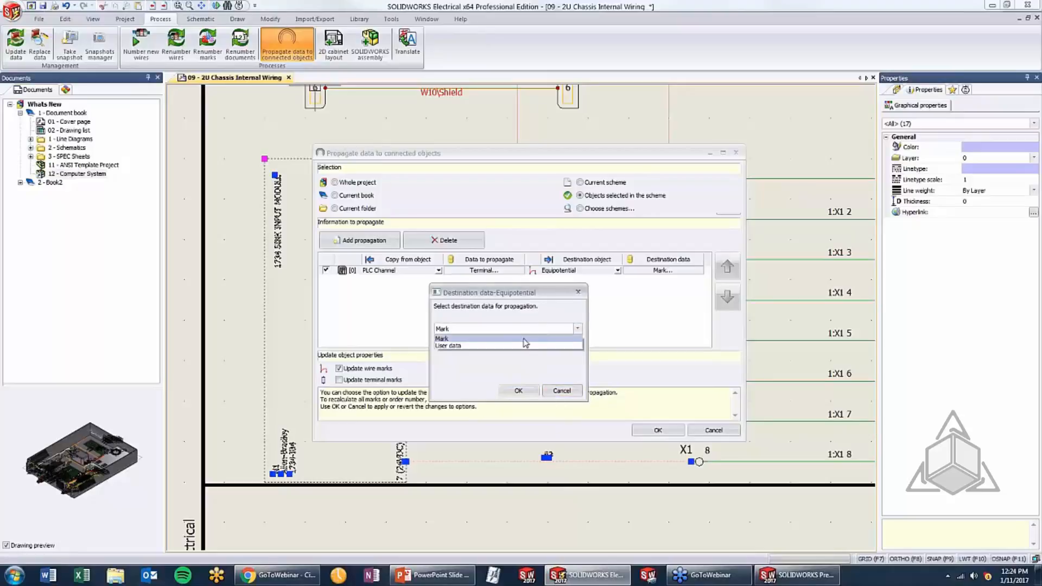
click(513, 392)
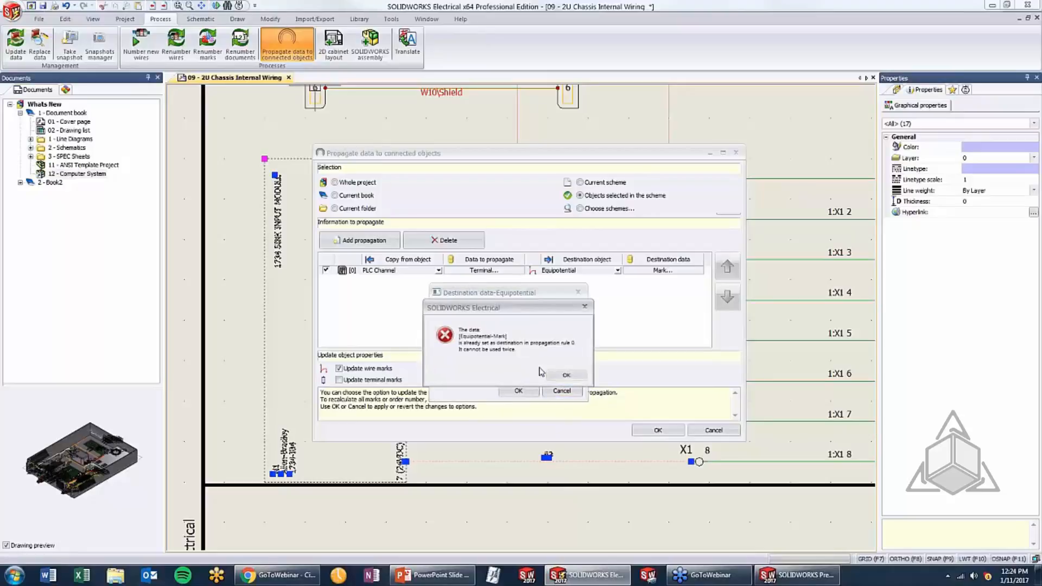
click(564, 376)
click(559, 391)
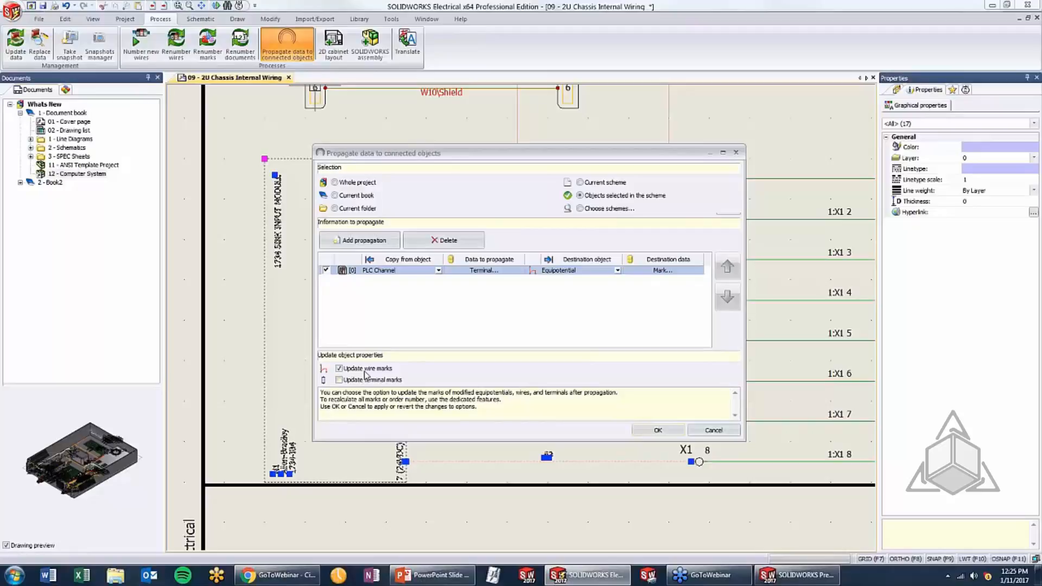
Apply the propagation to the selected objects and inspect the wire marks between the input module and strip X1
click(659, 430)
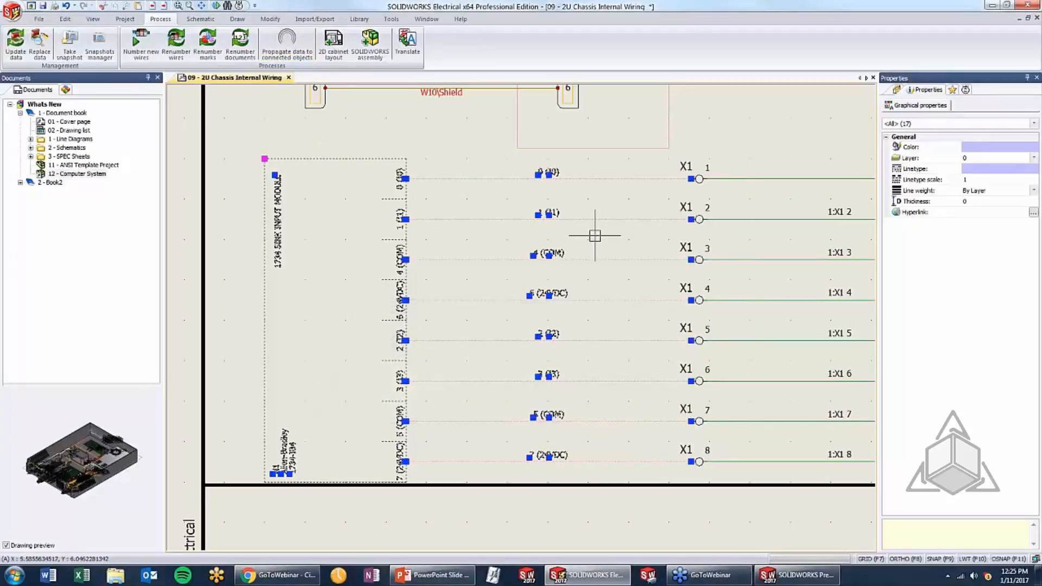
key(Escape)
scroll(588, 163, down, 1)
scroll(563, 176, up, 2)
scroll(564, 176, up, 1)
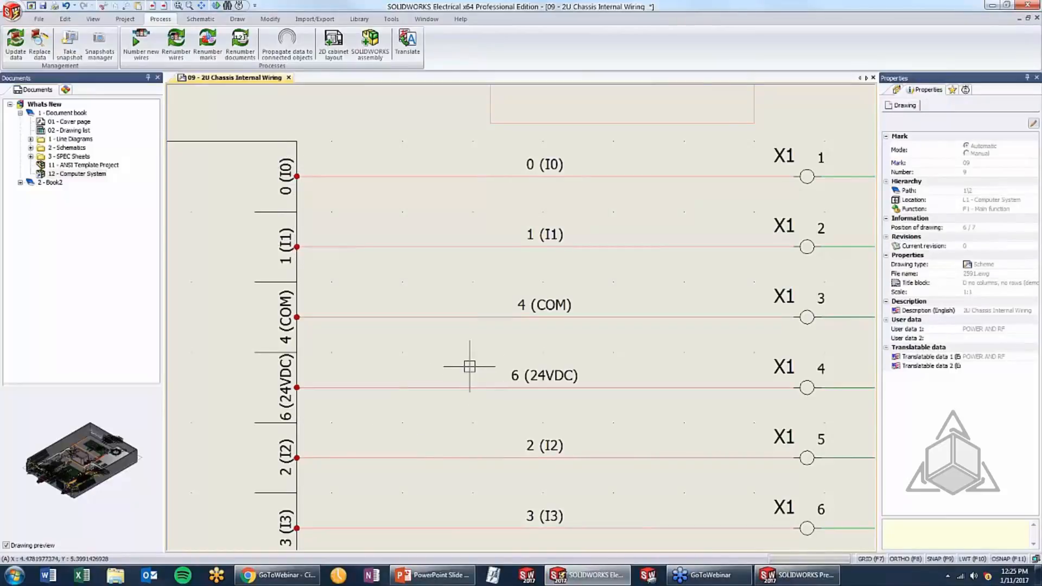
scroll(464, 374, down, 2)
middle_drag(457, 378, 464, 284)
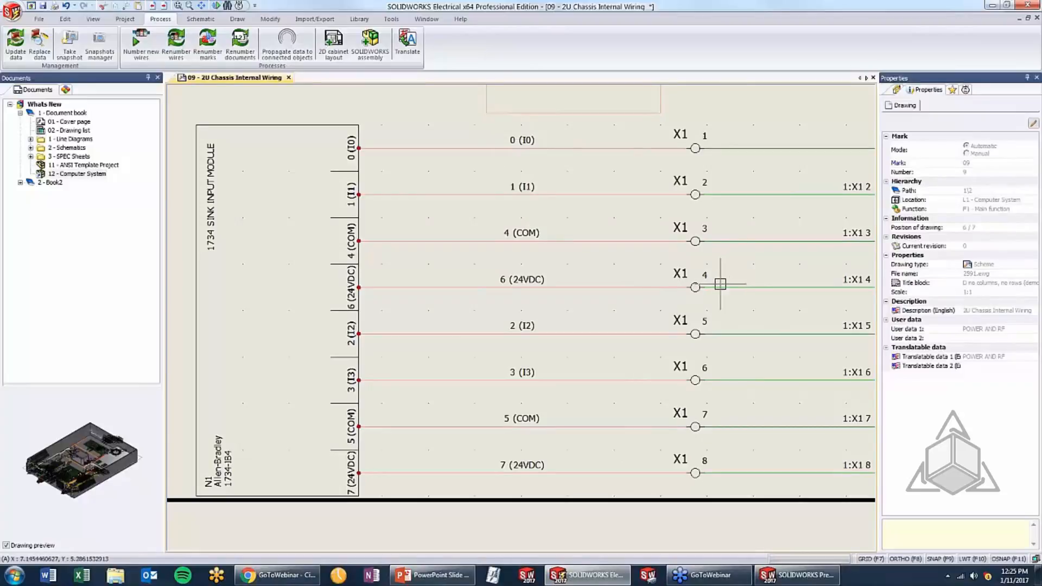
Switch to PowerPoint, advance to the Anchor Points on Paste topic and return to SOLIDWORKS Electrical
click(433, 574)
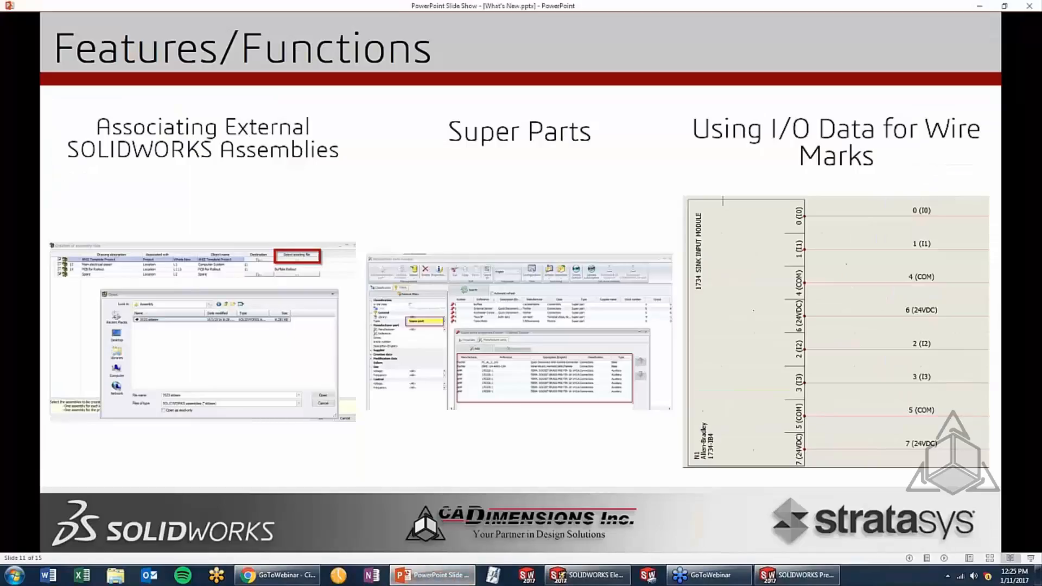
key(Right)
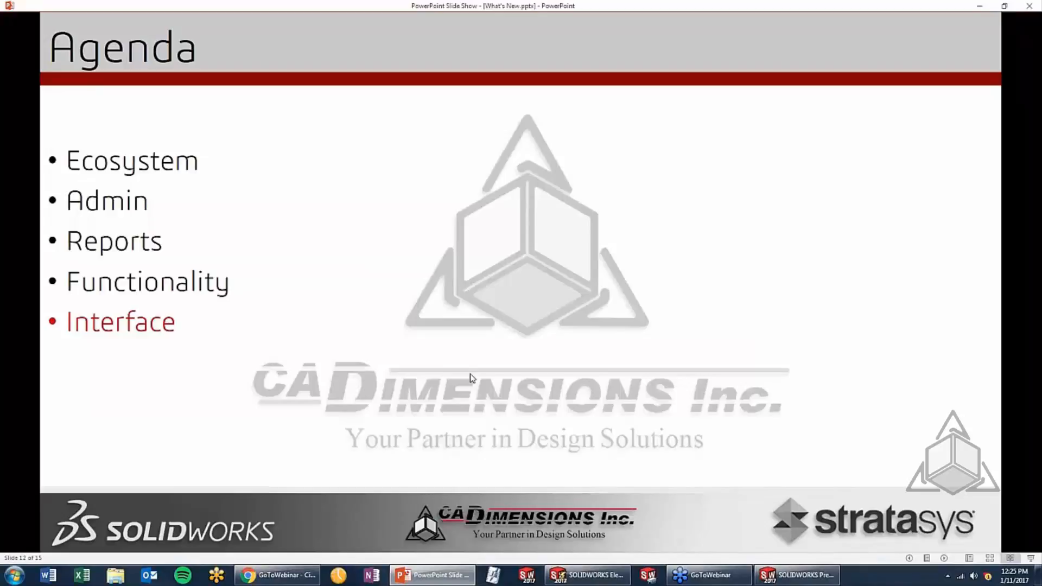
key(Right)
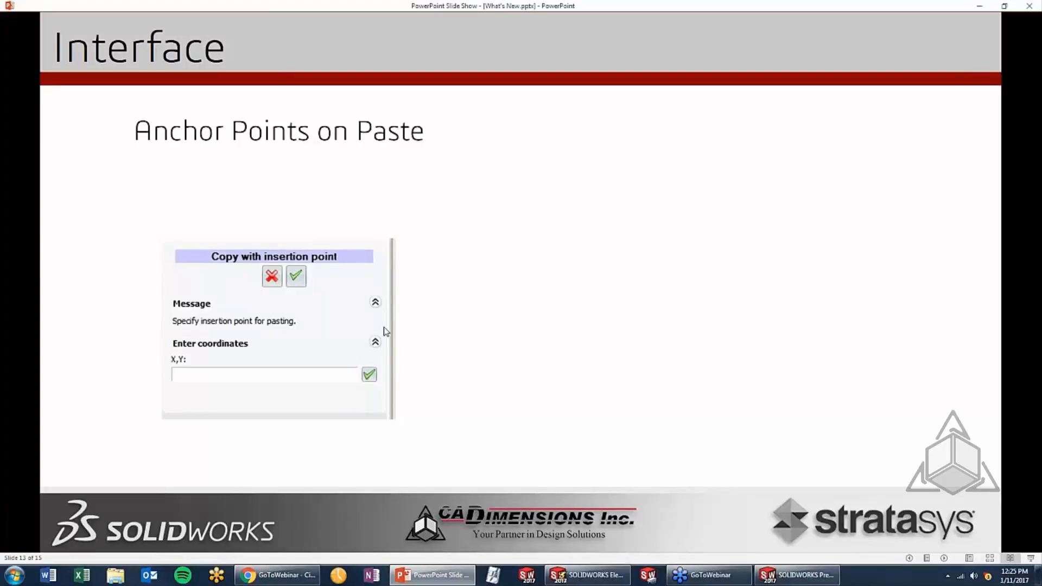
click(591, 579)
Try a regular copy and paste of fan F1 into the empty area below the Chassis Ground Stud
scroll(442, 198, down, 3)
scroll(464, 261, up, 4)
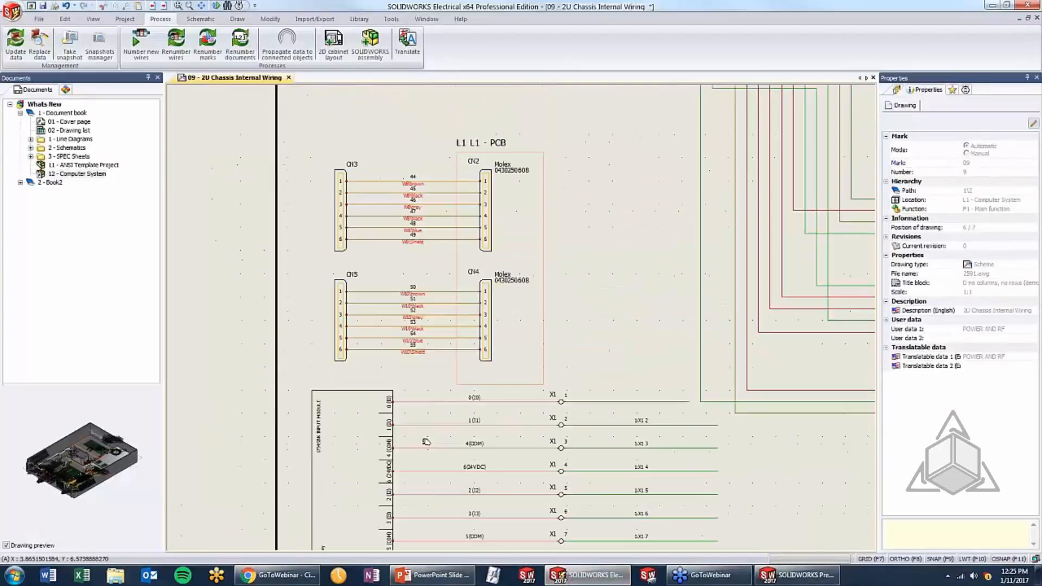
scroll(519, 137, down, 1)
middle_drag(526, 135, 489, 423)
scroll(601, 295, up, 3)
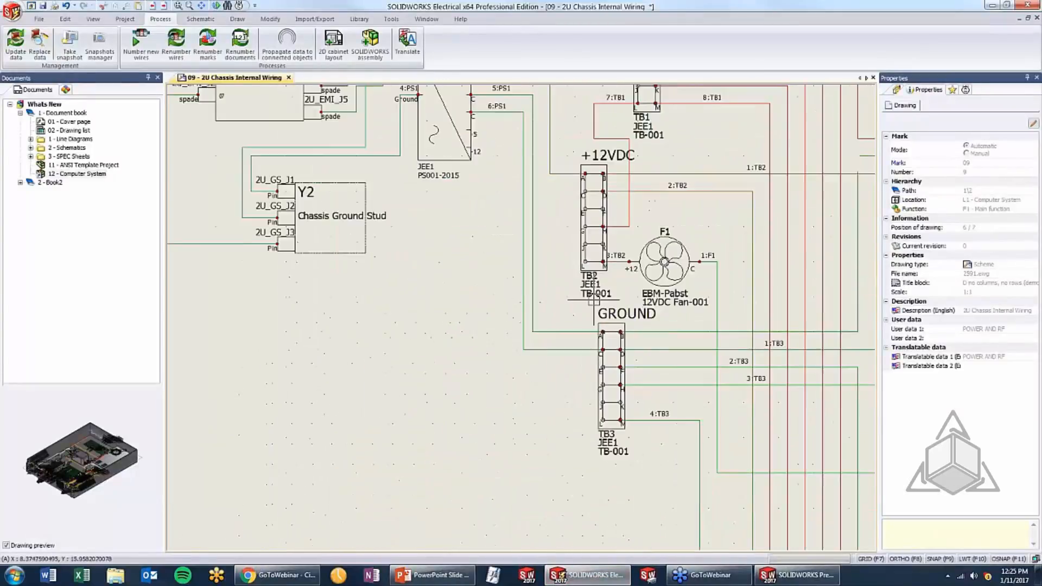
scroll(662, 255, up, 1)
click(675, 247)
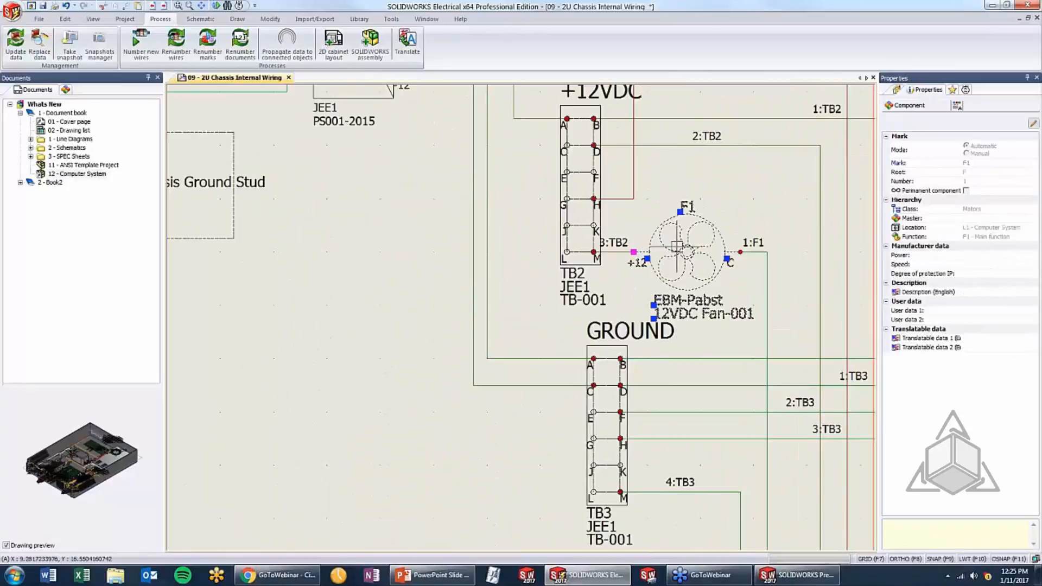
key(Escape)
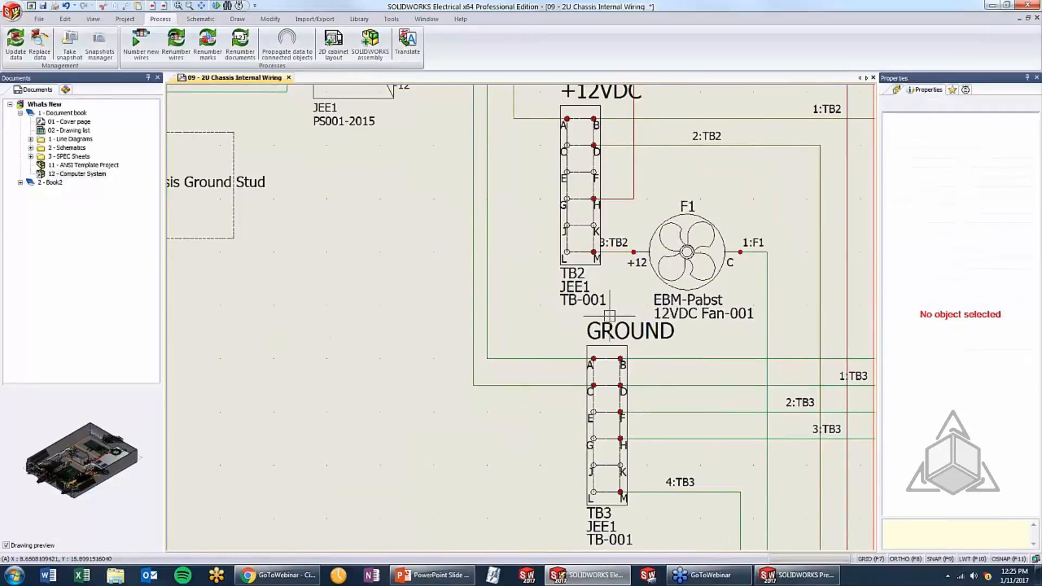
key(ctrl+v)
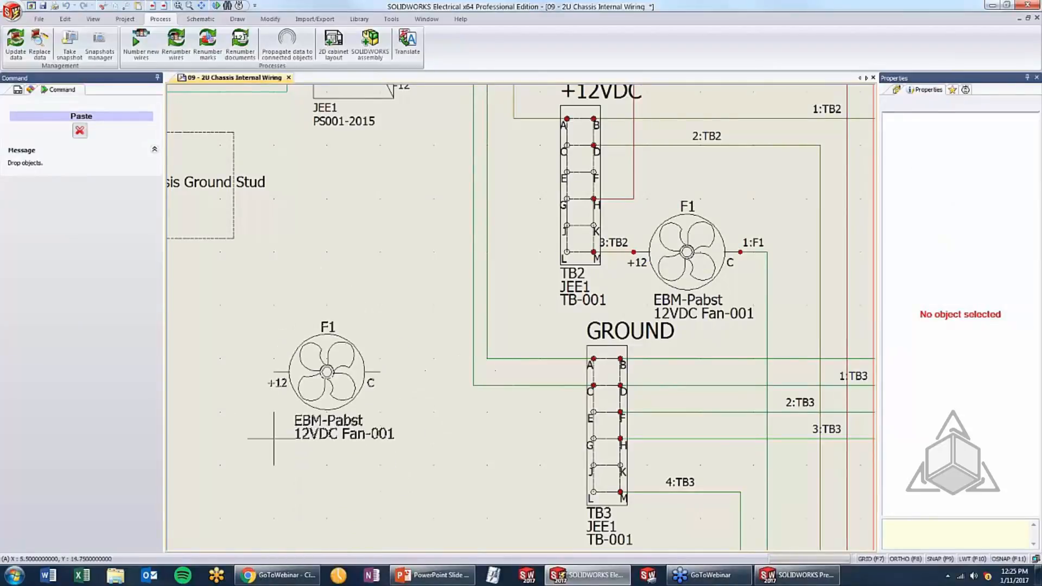
key(Escape)
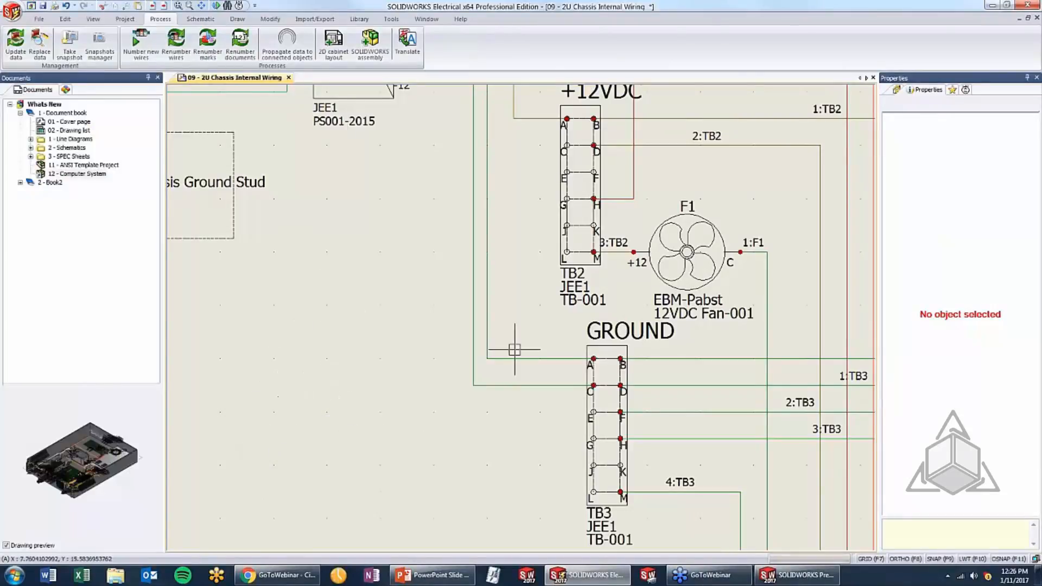
Copy fan F1 with an insertion point placed at its +12 connection point
click(686, 236)
right_click(687, 236)
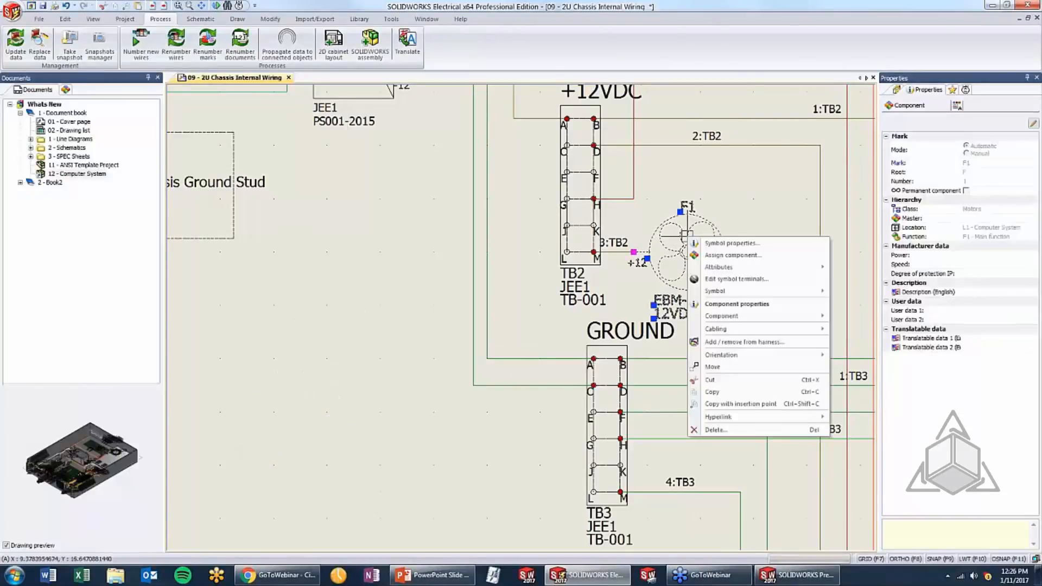
click(745, 404)
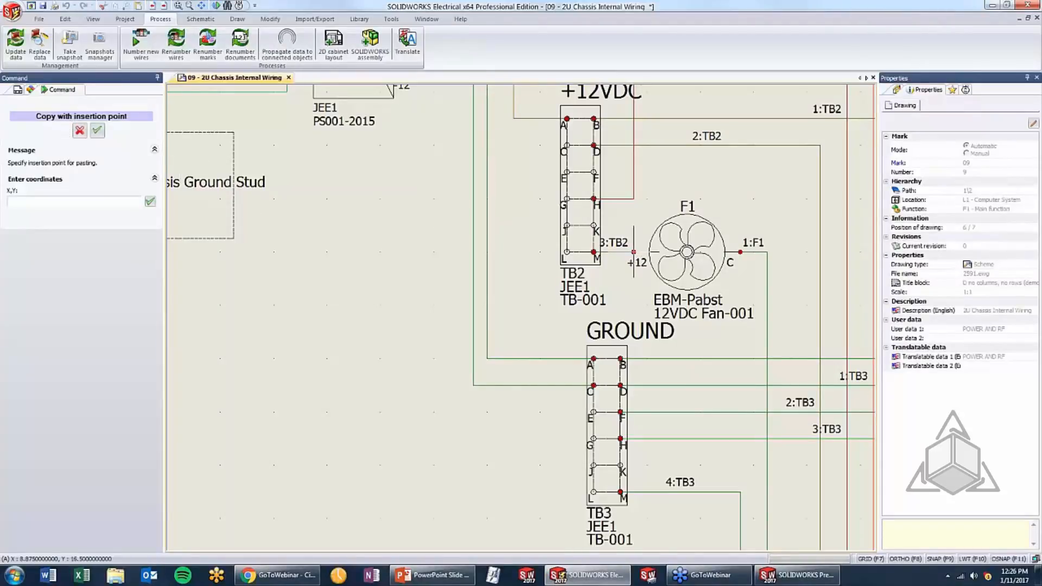
click(633, 252)
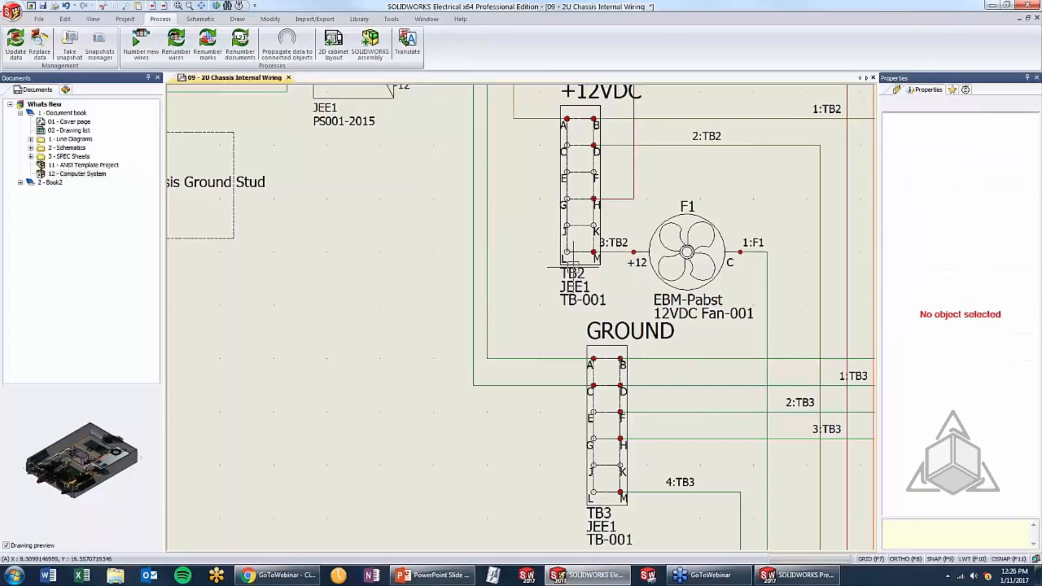
Paste the copied fan onto the horizontal wire leading to pin 2U_GS_J3 of the Chassis Ground Stud
middle_drag(267, 277, 694, 347)
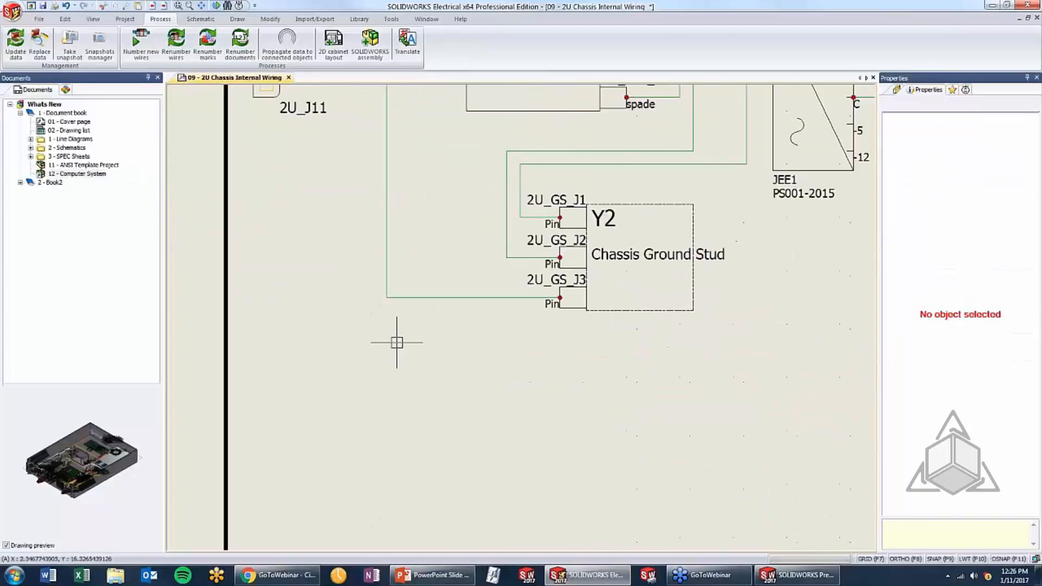
key(ctrl+v)
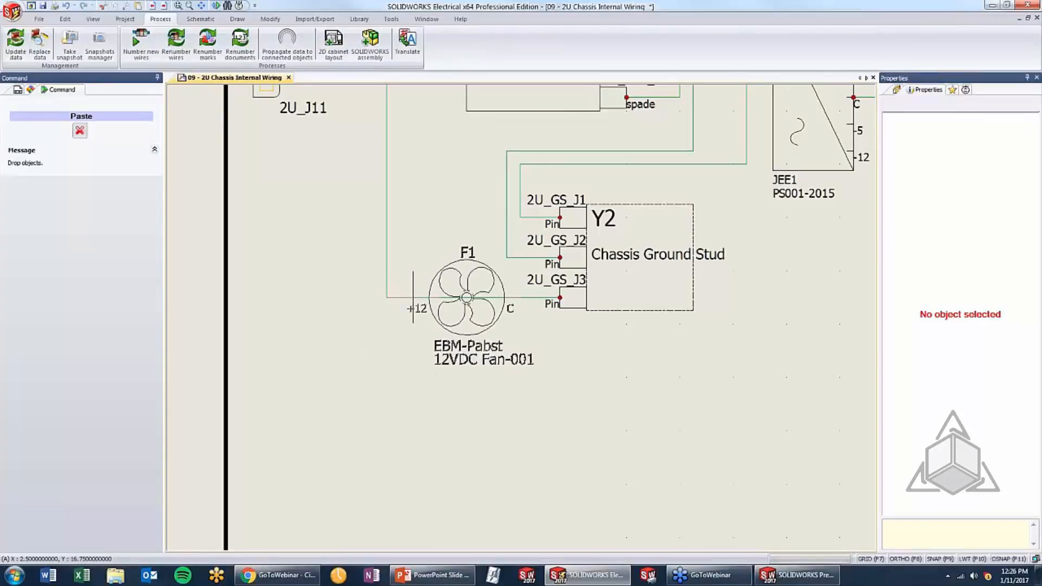
click(413, 297)
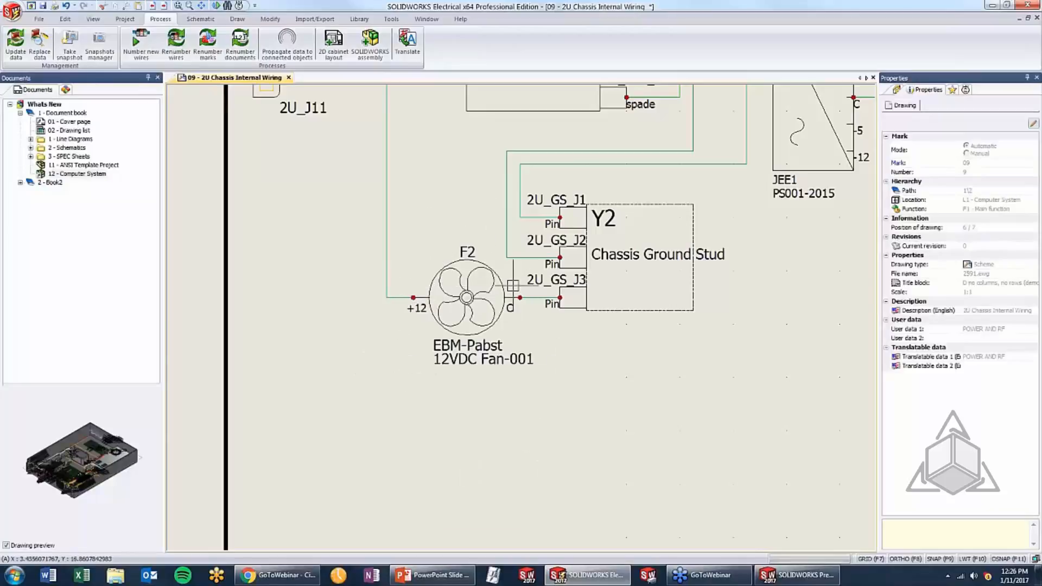
Switch to PowerPoint, advance to the Changing Attribute Visibility topic and return to SOLIDWORKS Electrical
scroll(602, 278, down, 2)
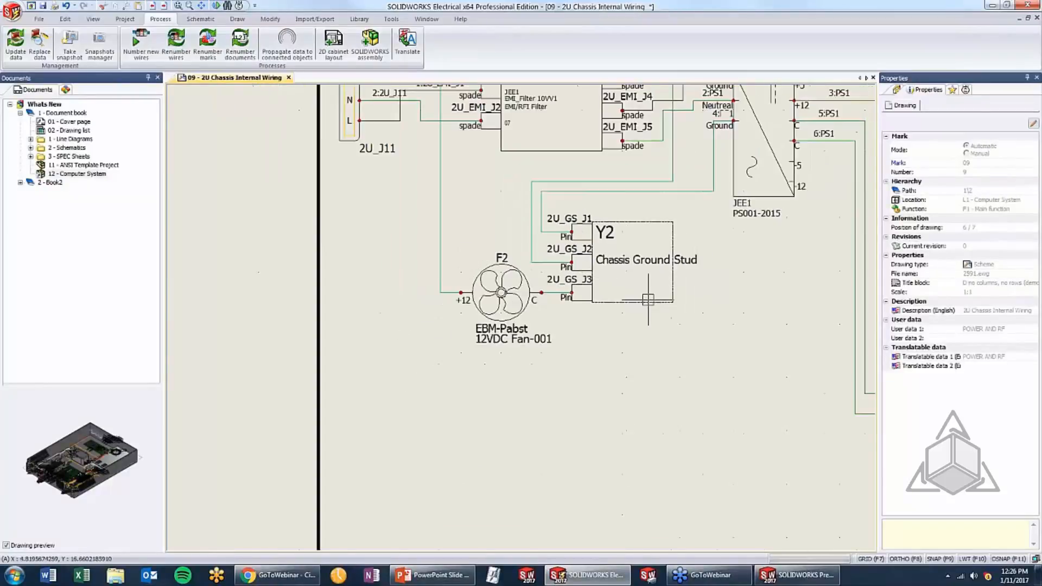
middle_drag(674, 327, 479, 343)
scroll(505, 352, up, 1)
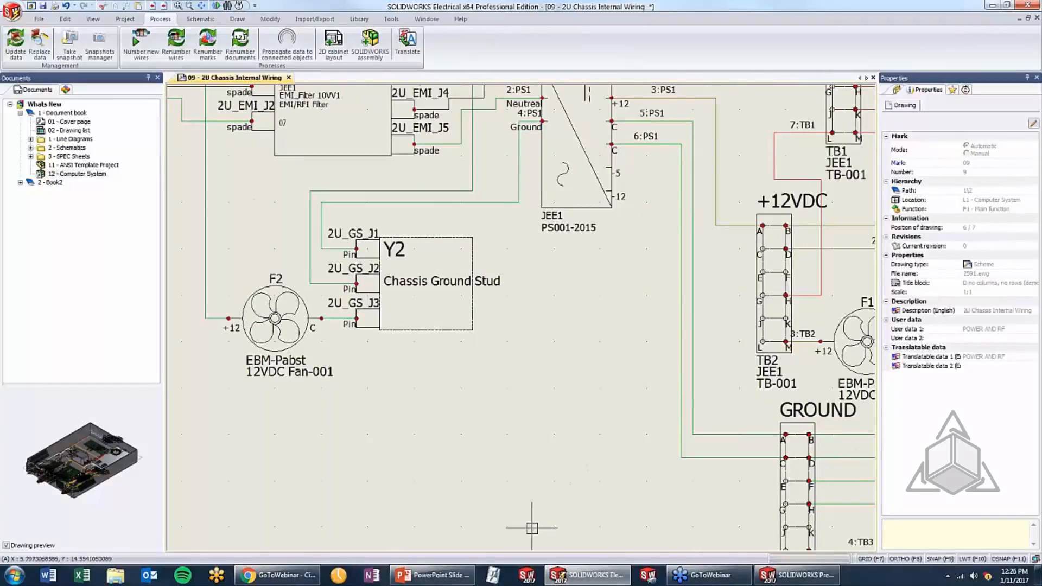
click(431, 575)
key(Right)
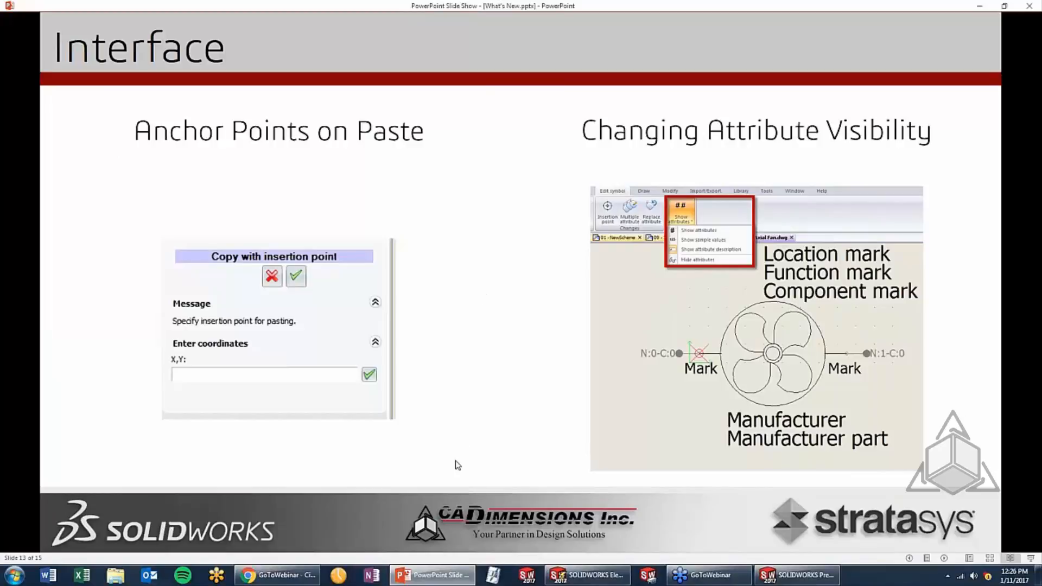
click(579, 576)
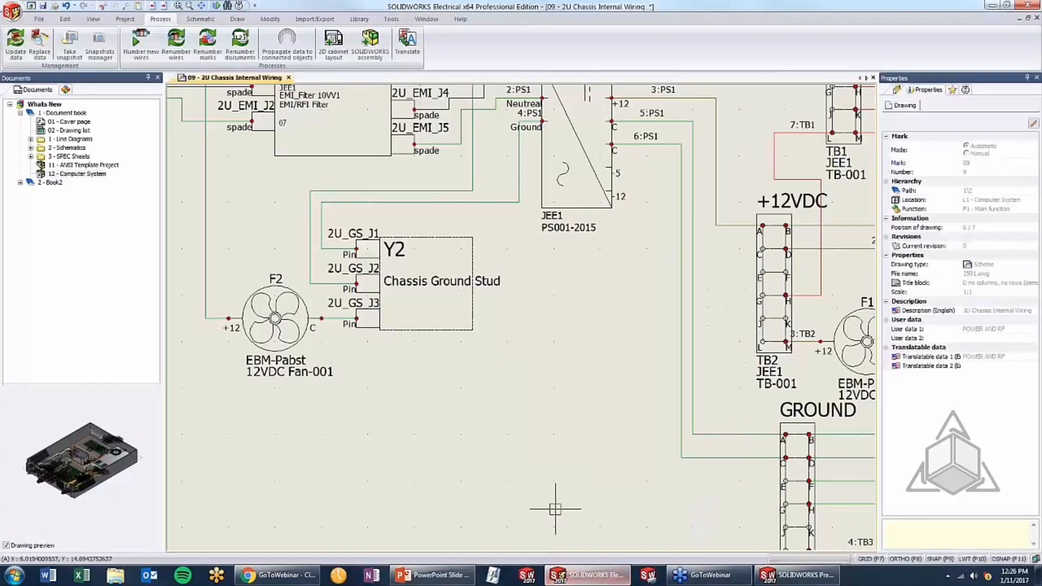
Open the symbol of fan F2 beside the Chassis Ground Stud for editing
click(265, 295)
right_click(265, 295)
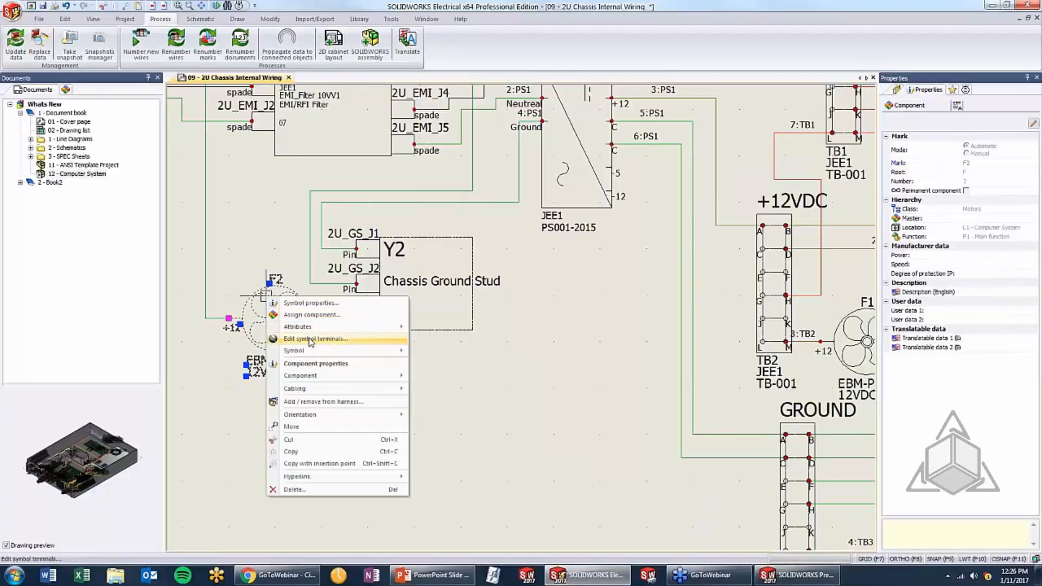
mouse_move(315, 352)
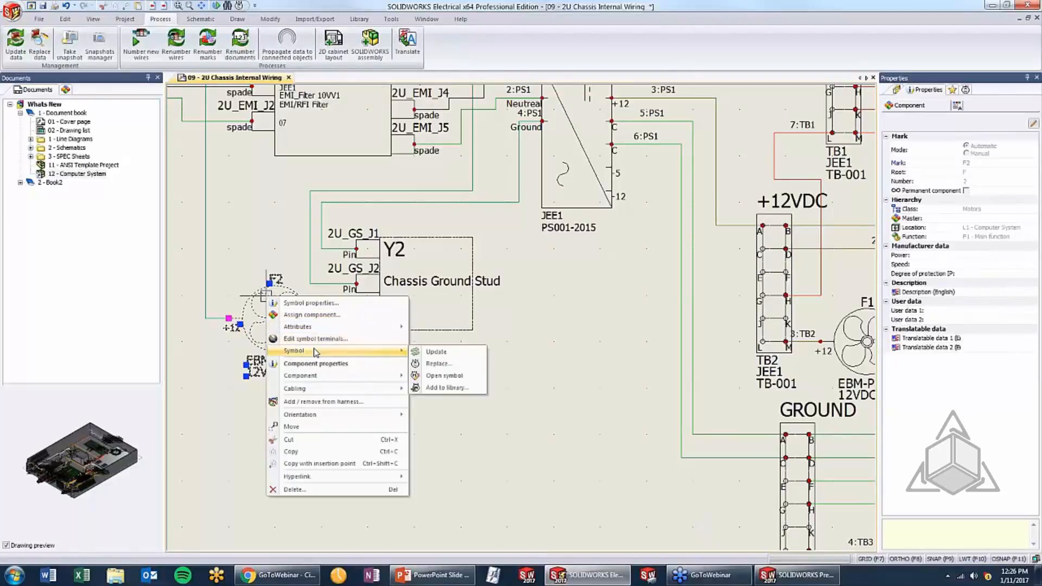
click(453, 379)
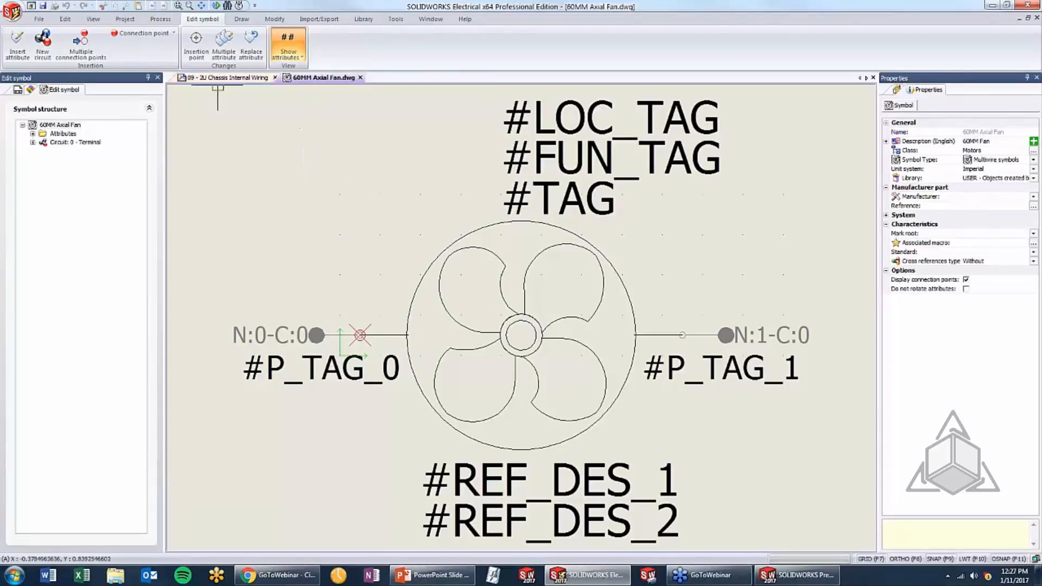
Display the fan symbol's attributes as sample values, followed by attribute descriptions
click(297, 58)
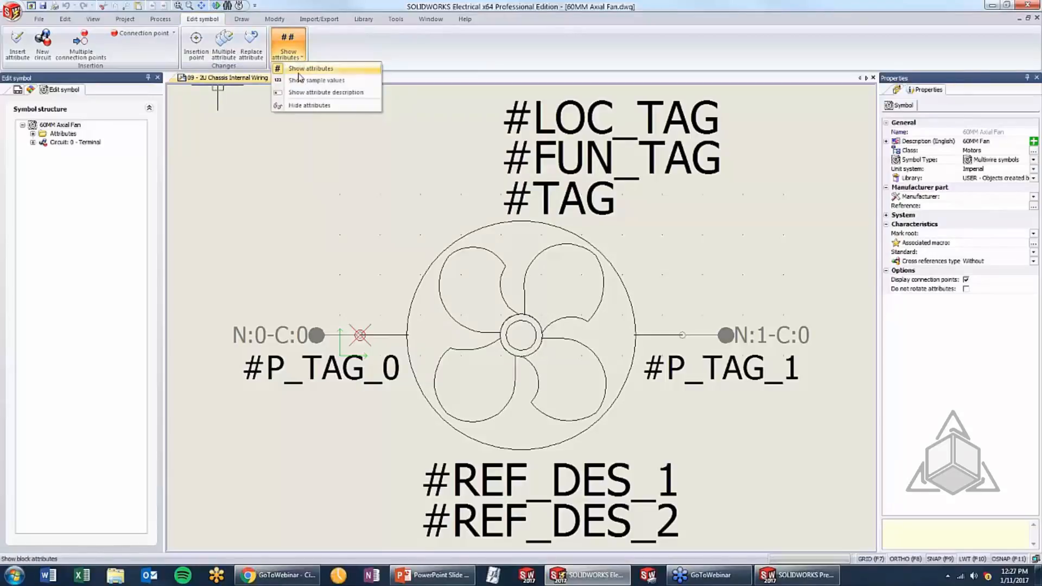
click(305, 85)
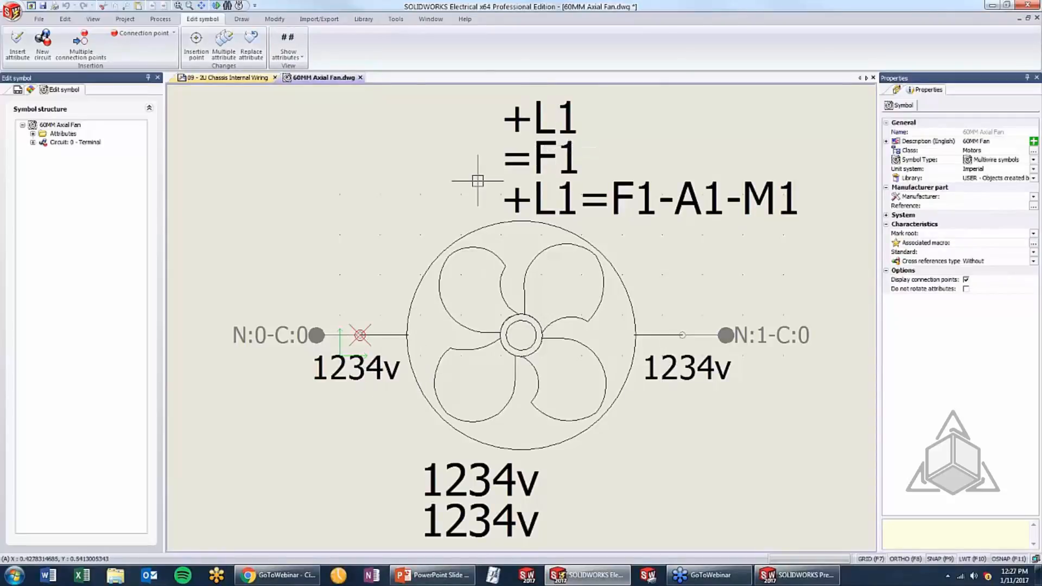
click(289, 53)
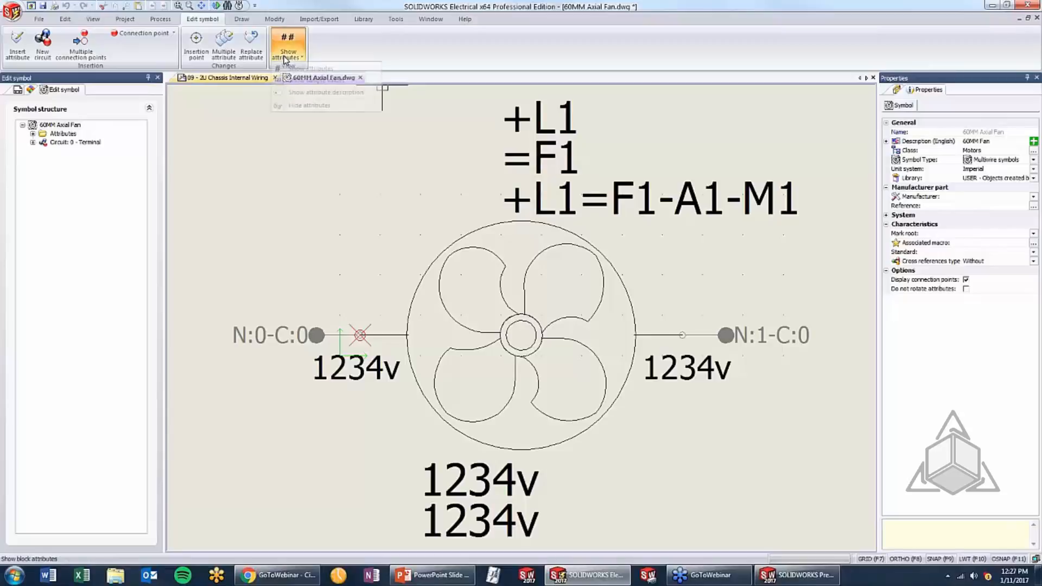
click(293, 94)
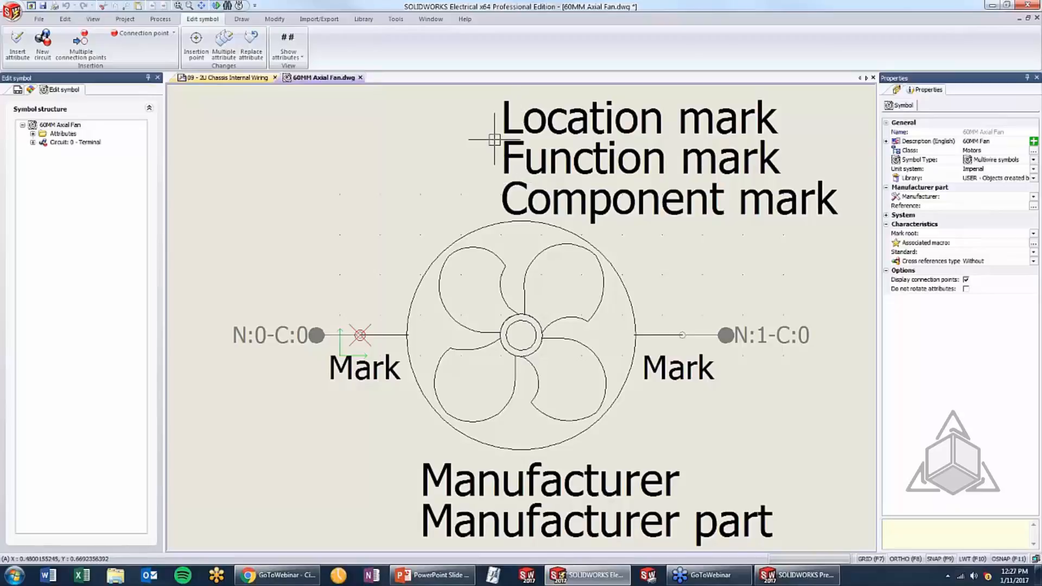
Hide all attributes of the fan symbol, and restore them as attribute descriptions
click(284, 61)
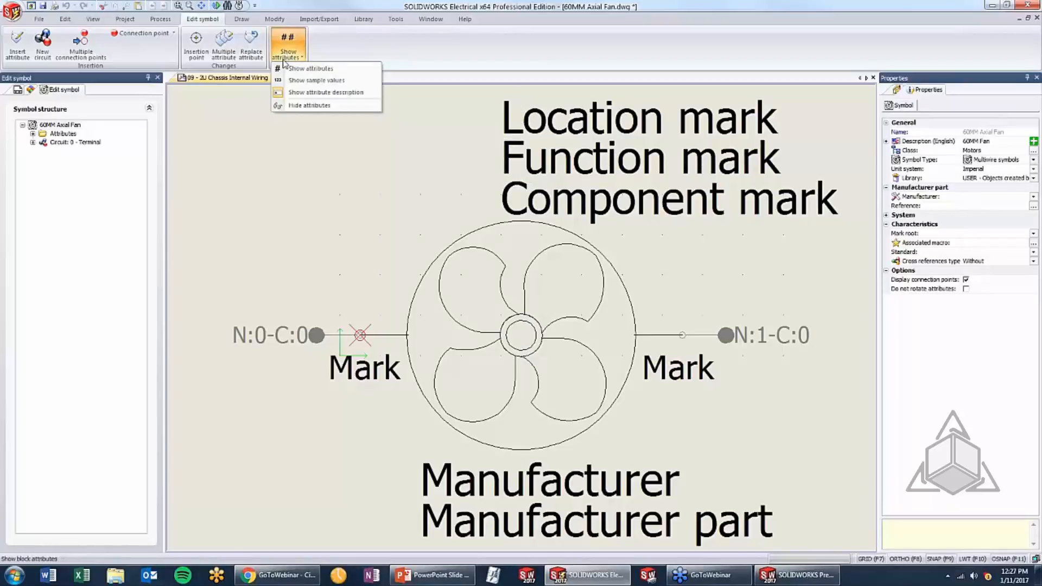
click(300, 105)
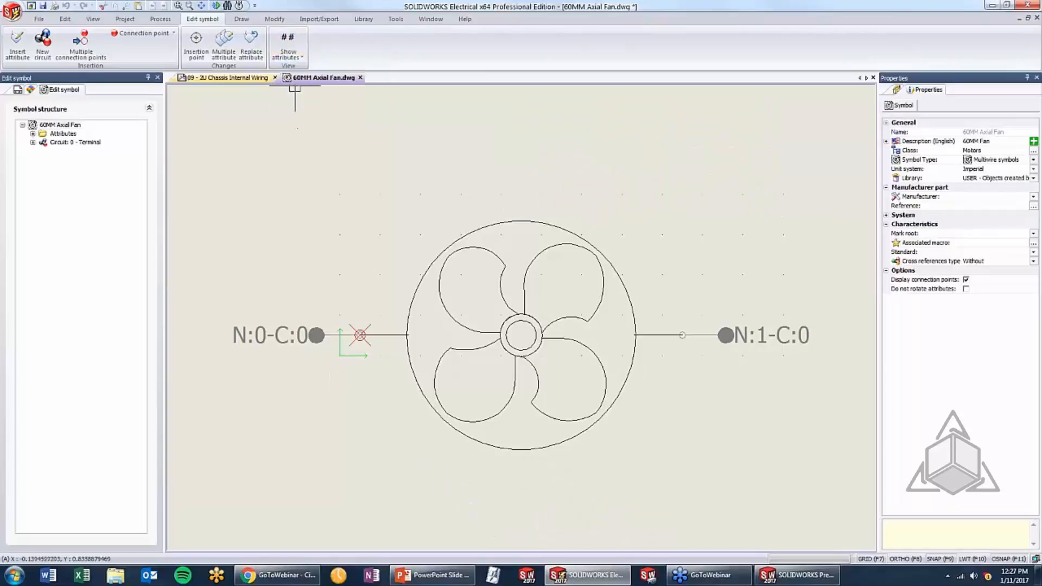
click(287, 56)
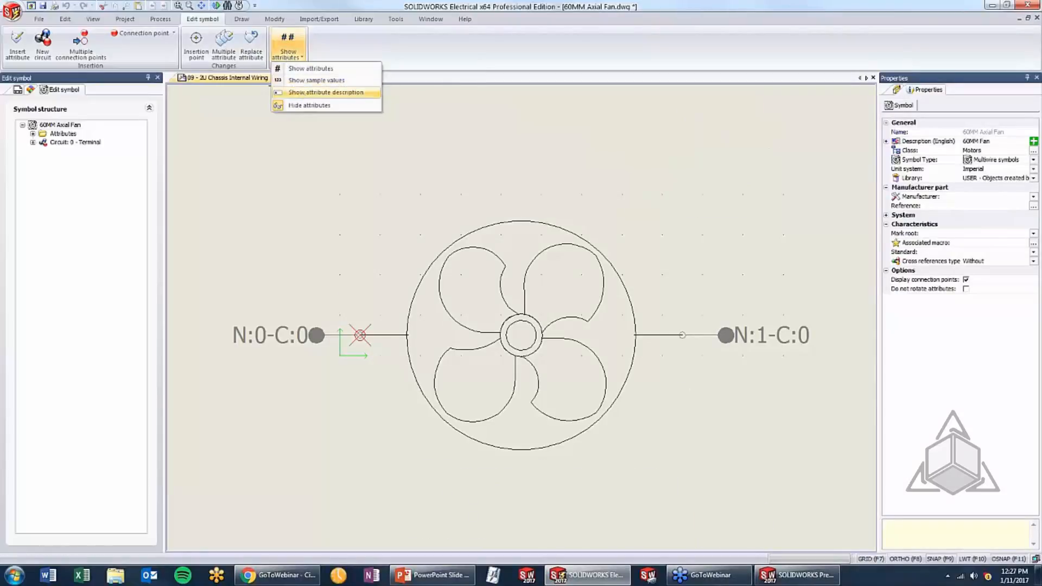
click(302, 94)
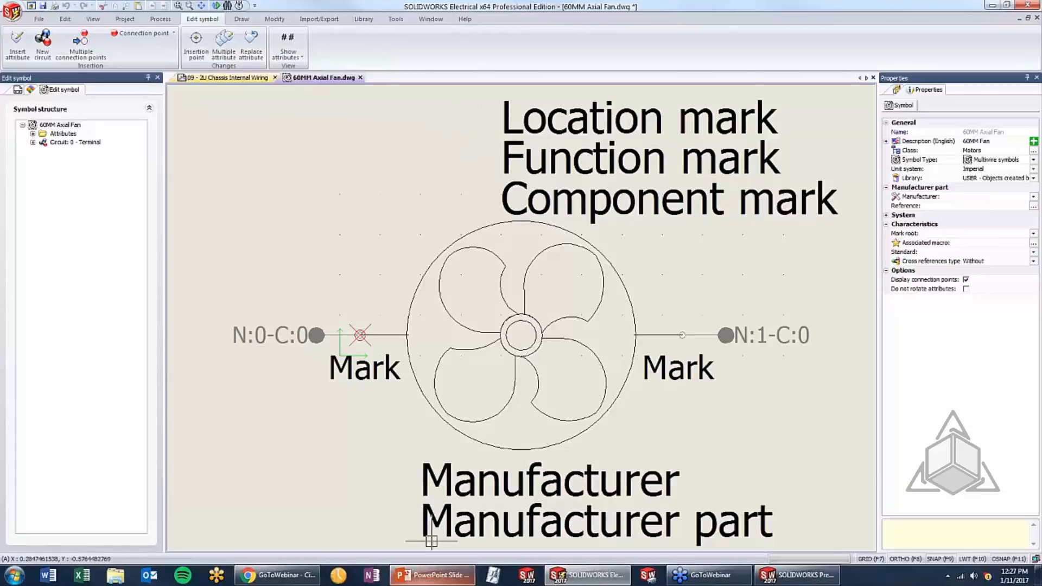
Switch to PowerPoint, advance to the Show Connection Dots topic and return to SOLIDWORKS Electrical
click(406, 578)
click(514, 409)
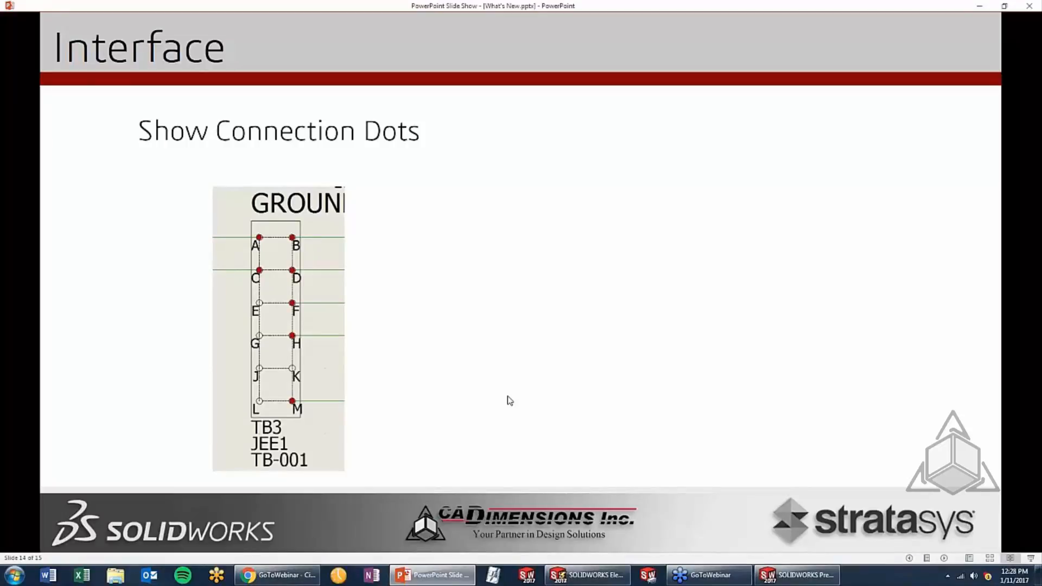
click(588, 575)
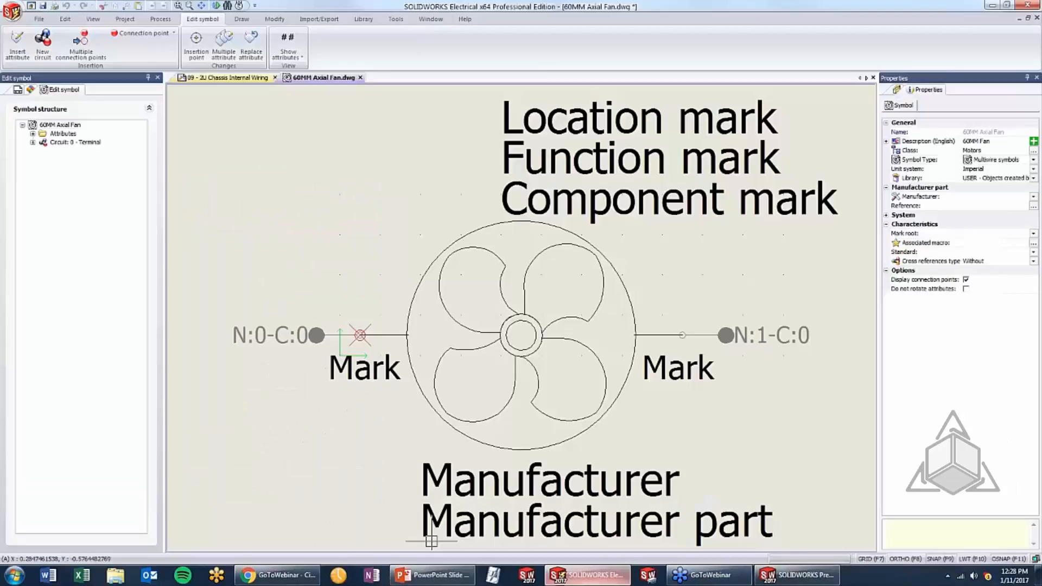
Close the 60MM Axial Fan symbol and save its changes
click(360, 78)
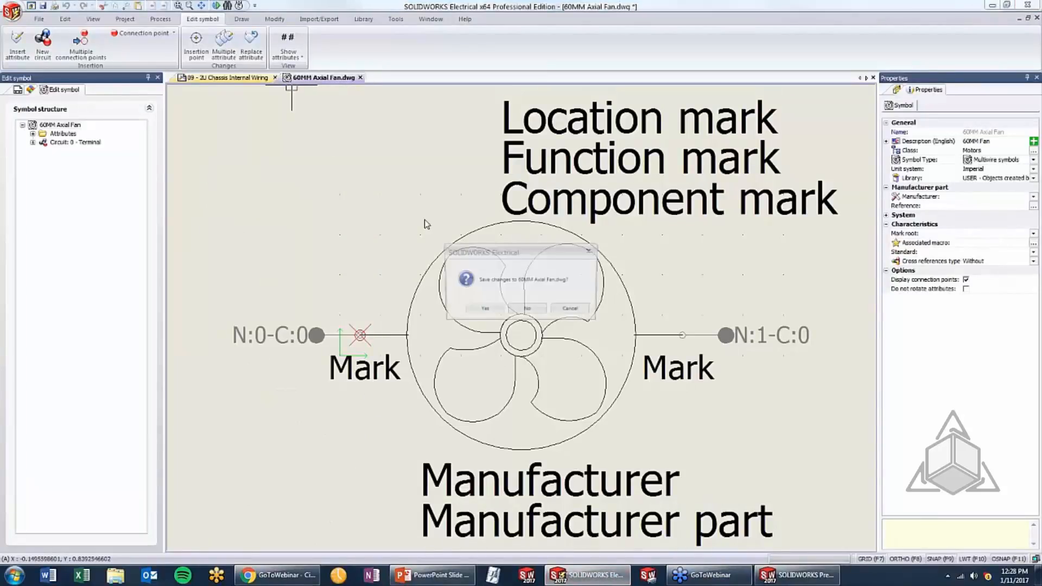
click(477, 309)
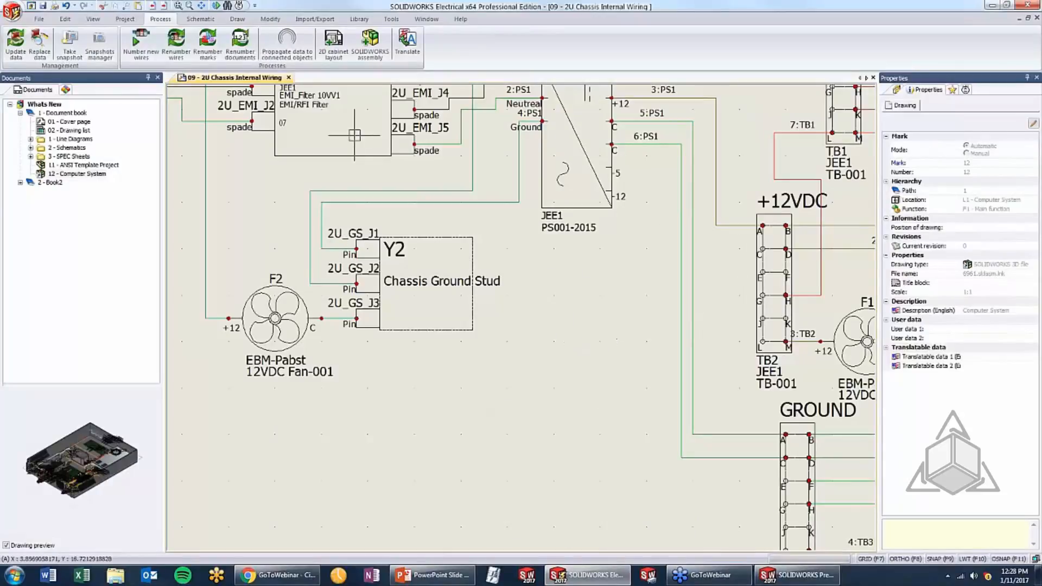
Set the display of symbol connection dots to Never in the project's graphic configuration, using GROUND terminal block TB3 as the example
middle_drag(629, 407, 446, 195)
scroll(594, 267, up, 3)
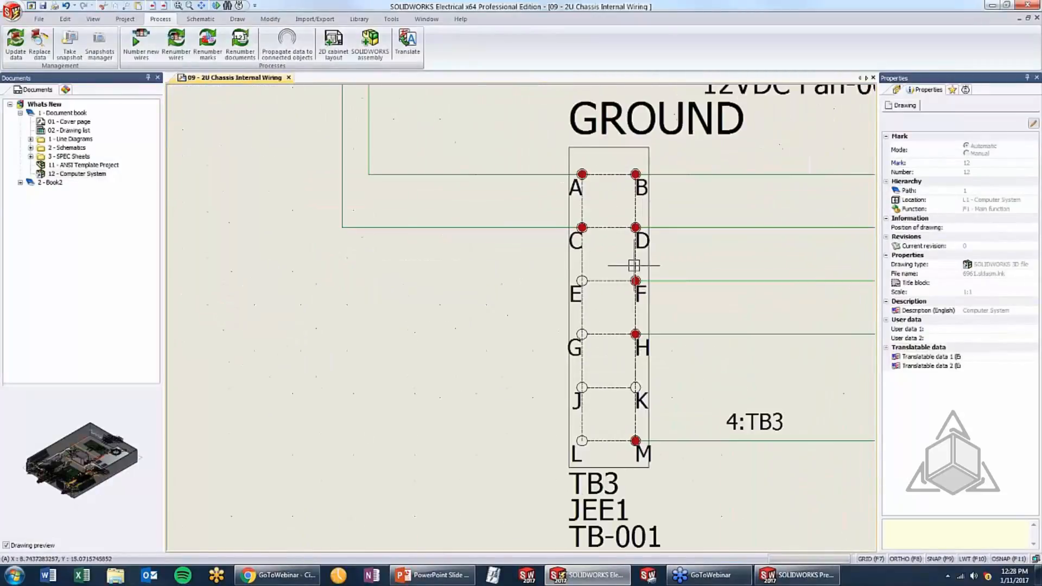
middle_drag(677, 275, 583, 261)
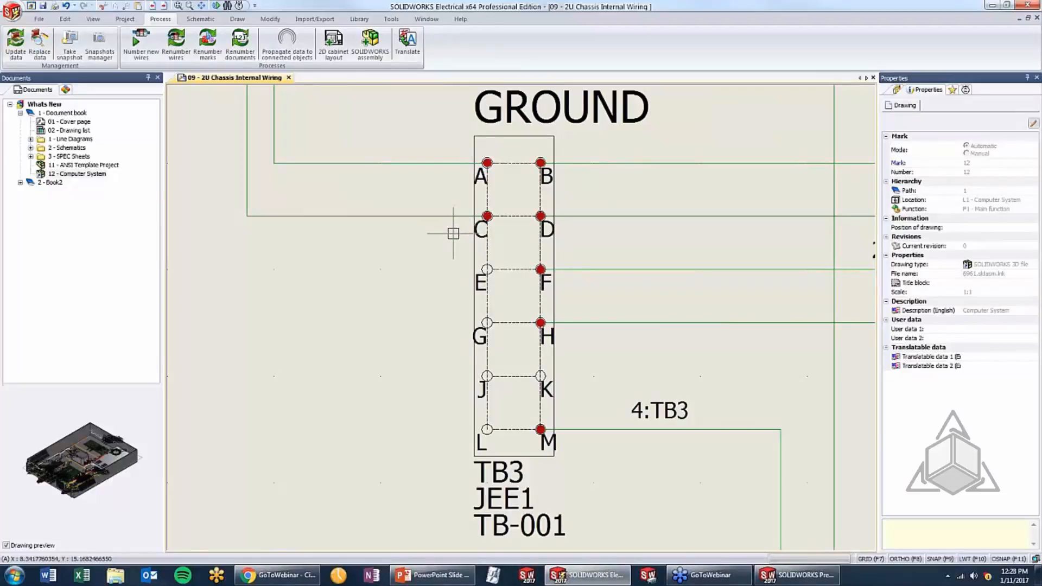
click(130, 20)
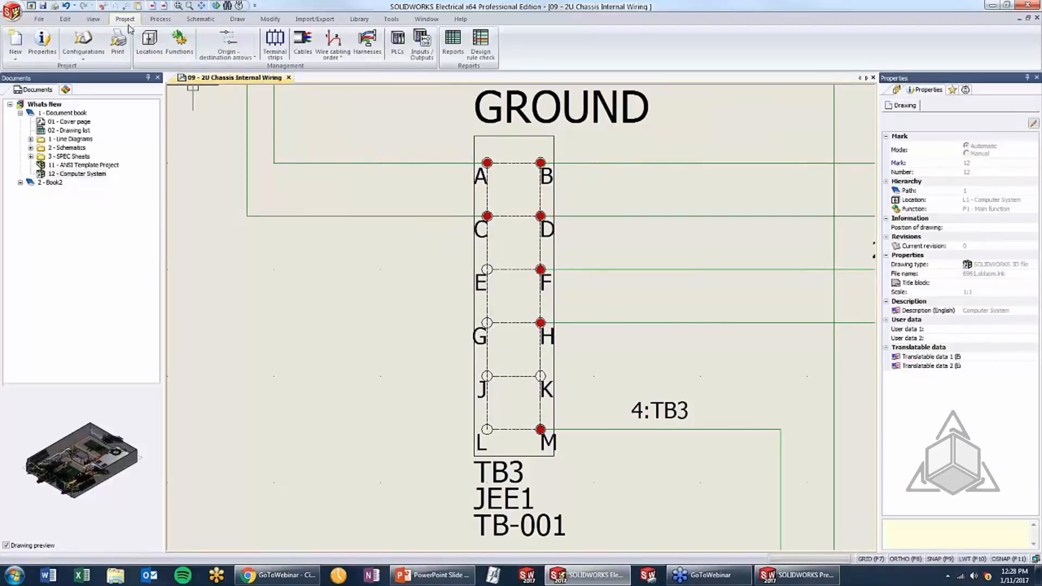
click(79, 46)
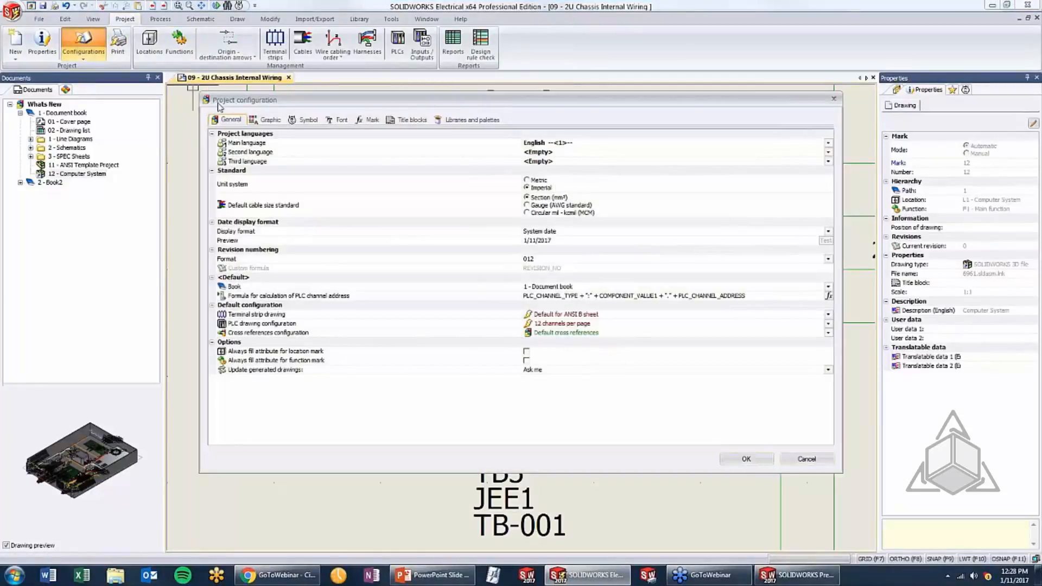
click(268, 121)
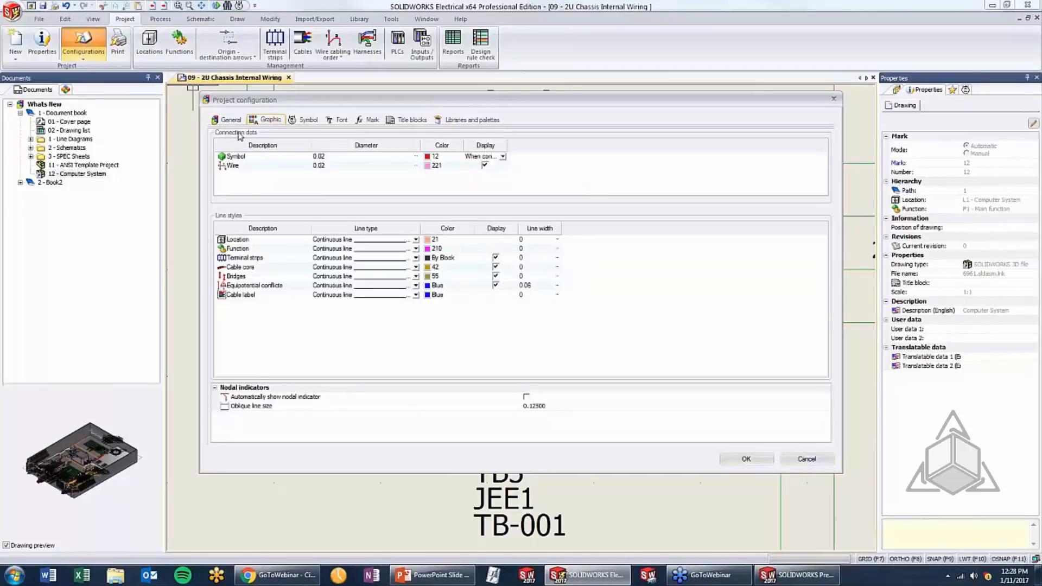
click(490, 158)
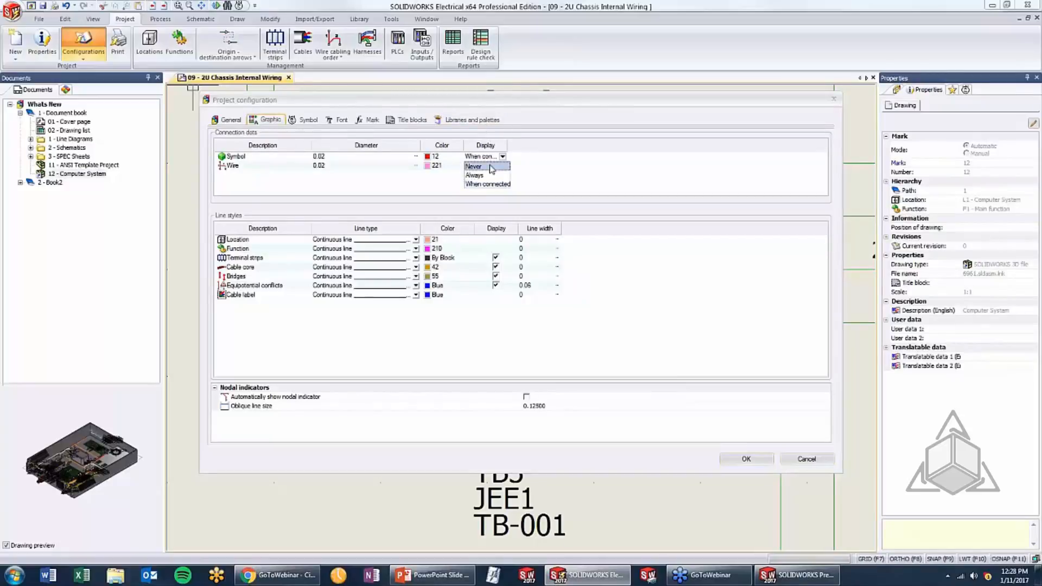
click(490, 167)
click(757, 459)
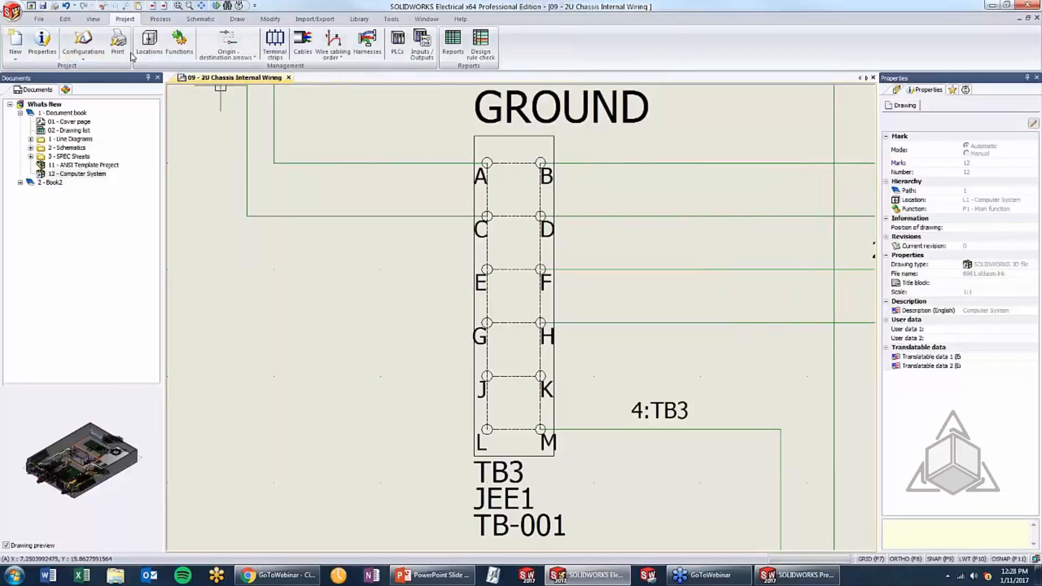
Set the display of symbol connection dots to Always in the project's graphic configuration
click(100, 48)
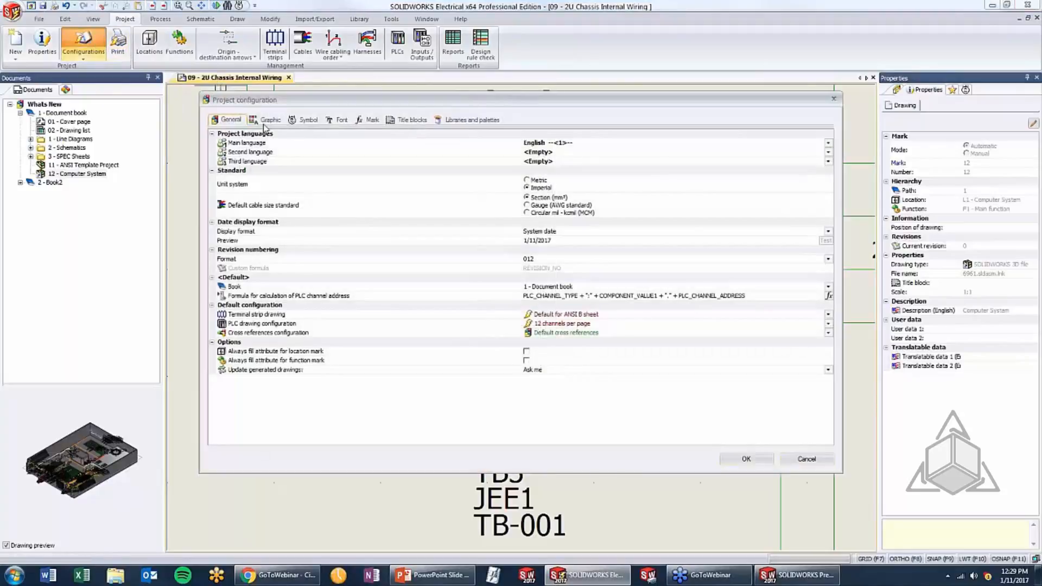
click(269, 120)
click(503, 156)
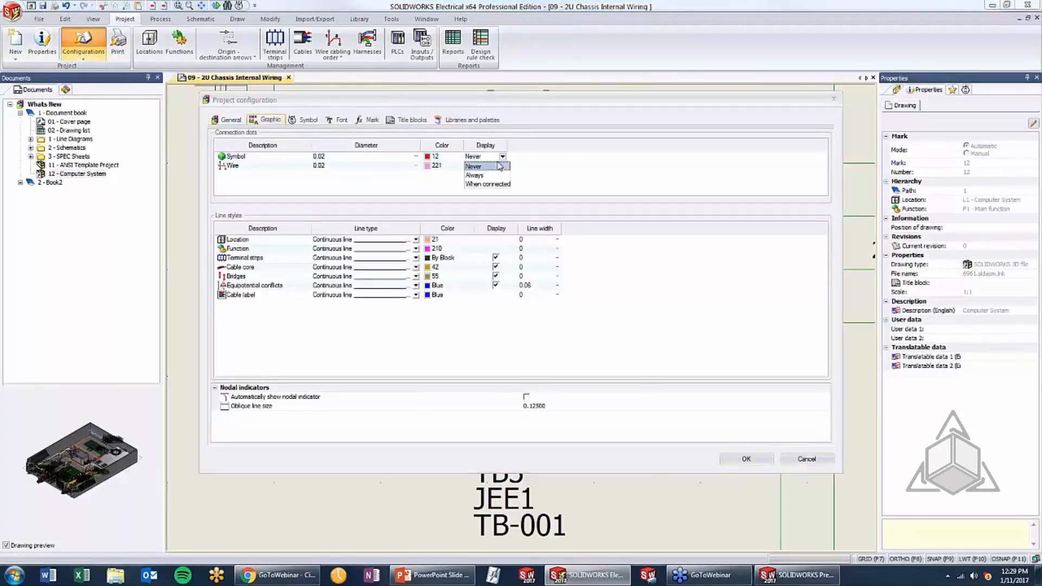
click(495, 179)
click(746, 458)
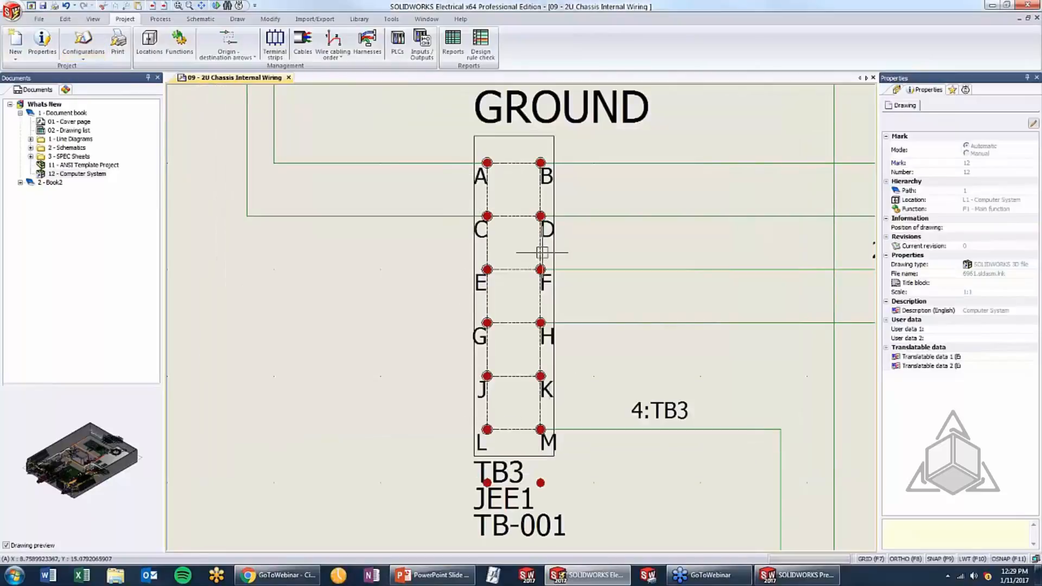
Set the display of symbol connection dots to When connected in the project's graphic configuration
click(83, 39)
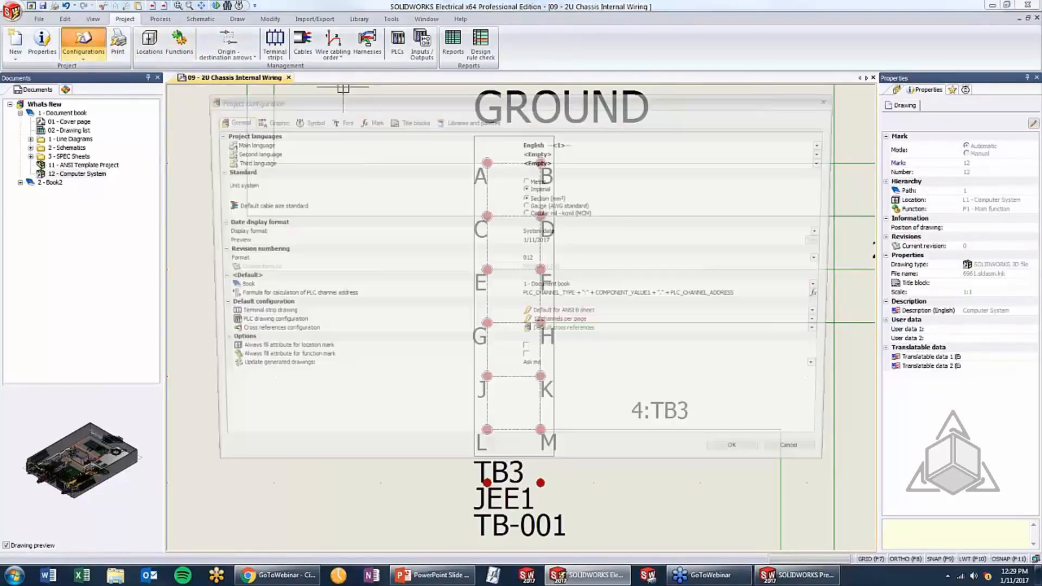
click(266, 119)
click(489, 157)
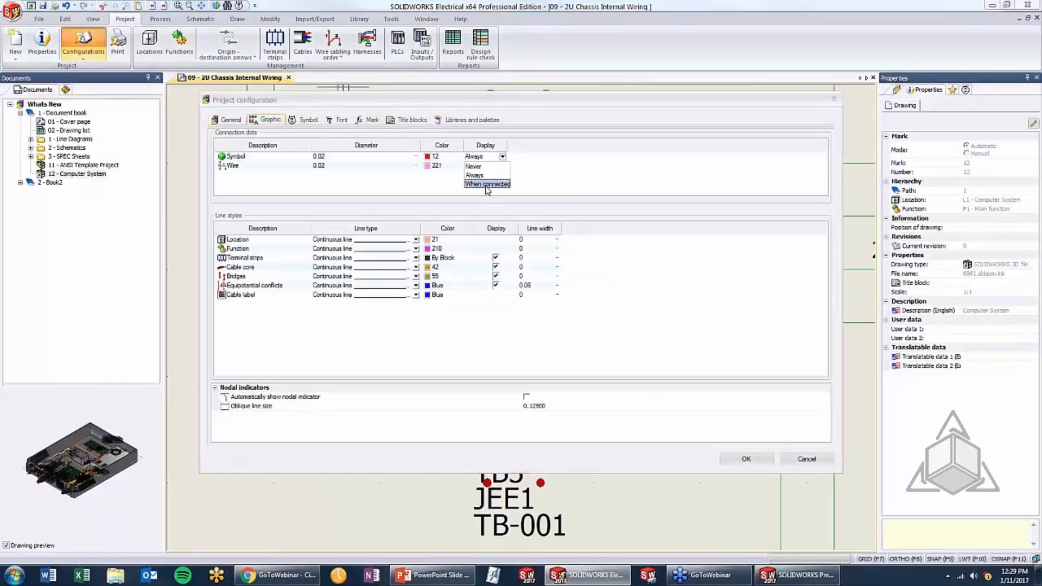
click(486, 184)
click(724, 463)
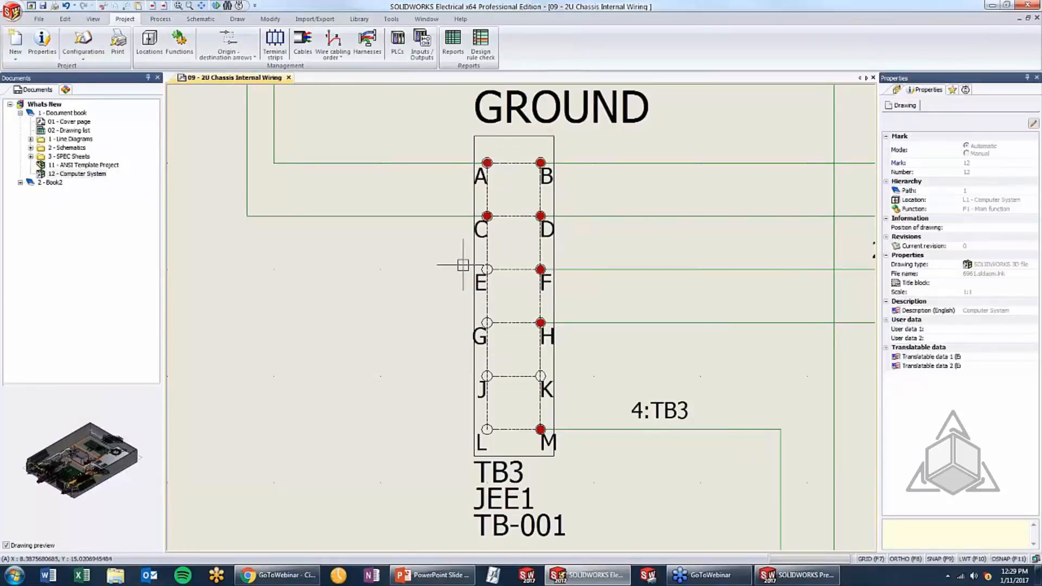
Switch to PowerPoint, reveal the Graphical Properties Panel for Wires, Symbols, Text topic and return to SOLIDWORKS Electrical
click(418, 574)
click(457, 365)
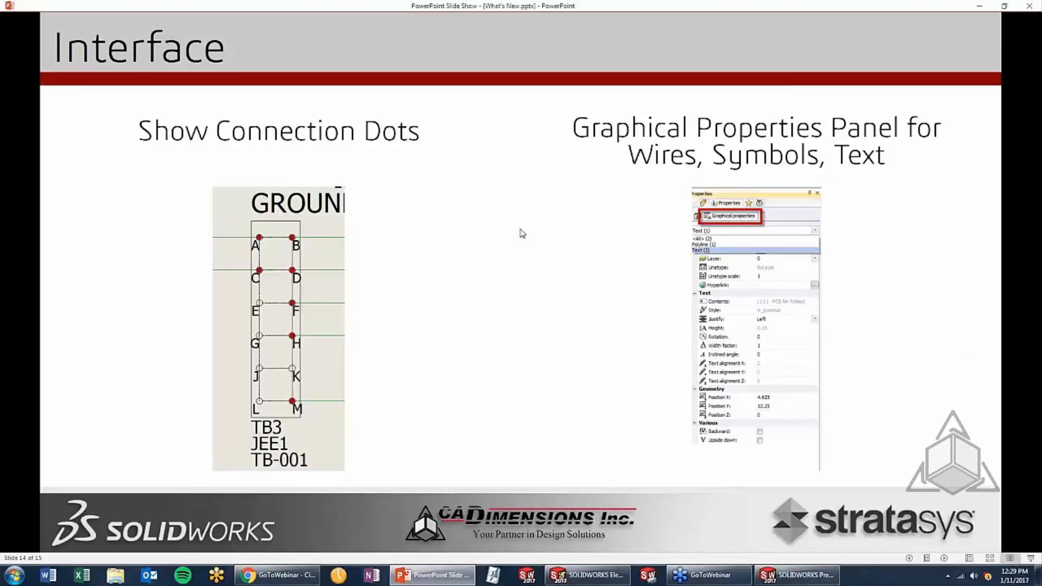
click(588, 575)
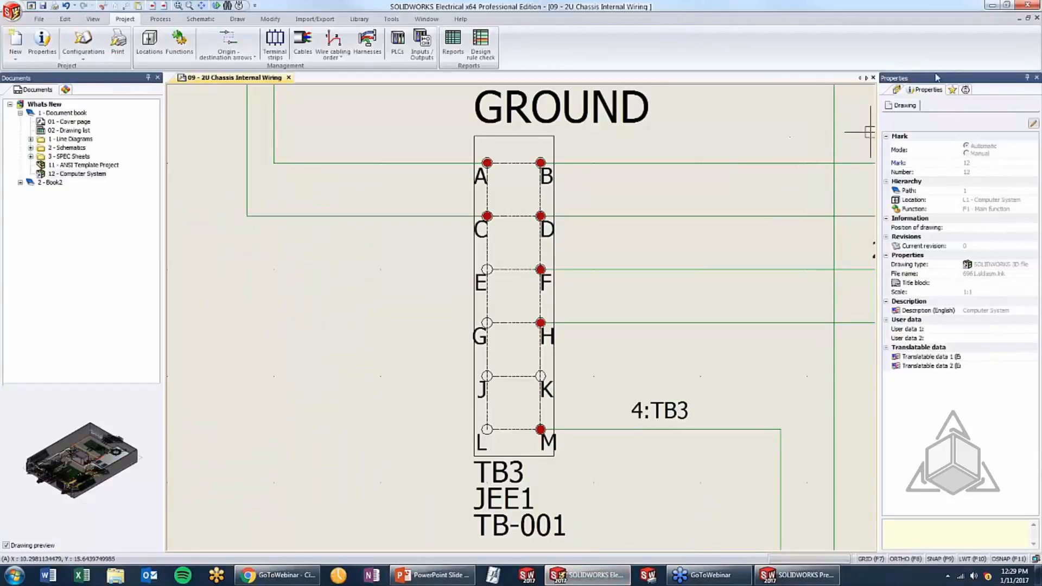
Move the Properties page behind the other pages of the docked properties pane
drag(926, 91, 959, 314)
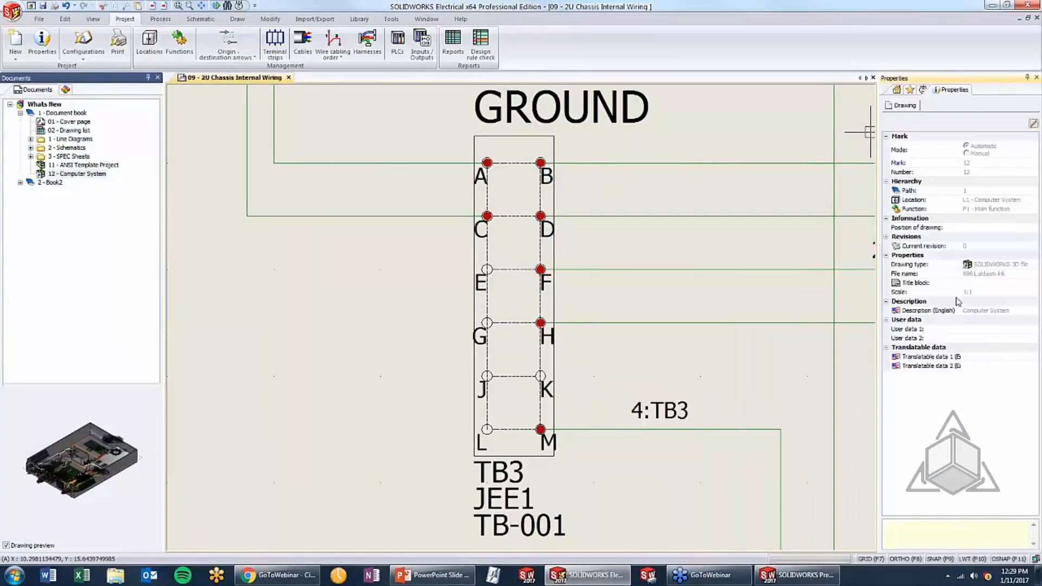
Inspect the equipotential, wire, wire style and graphical properties of the wire connected to terminal C of TB3
click(302, 314)
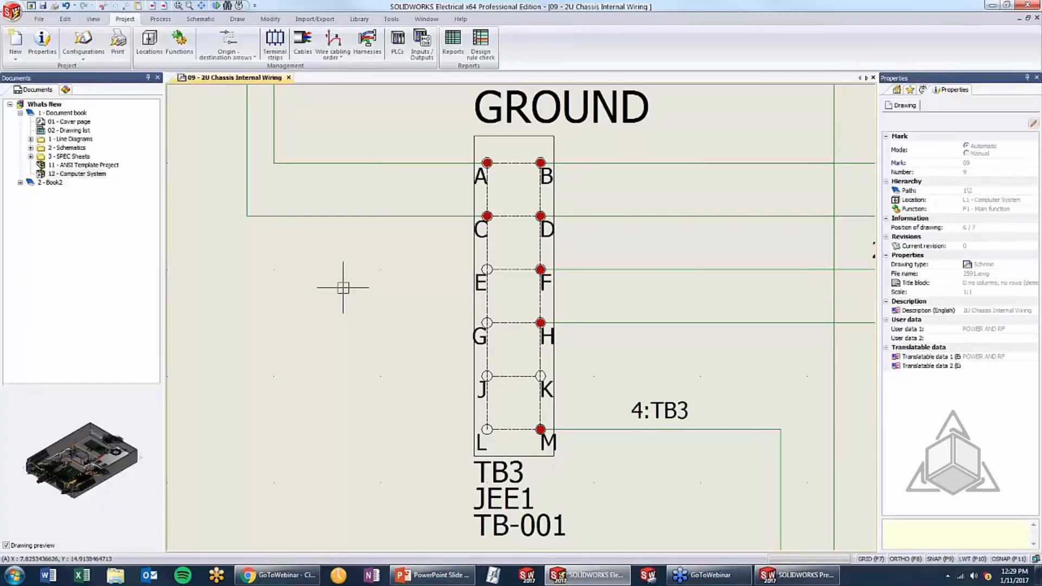
click(361, 217)
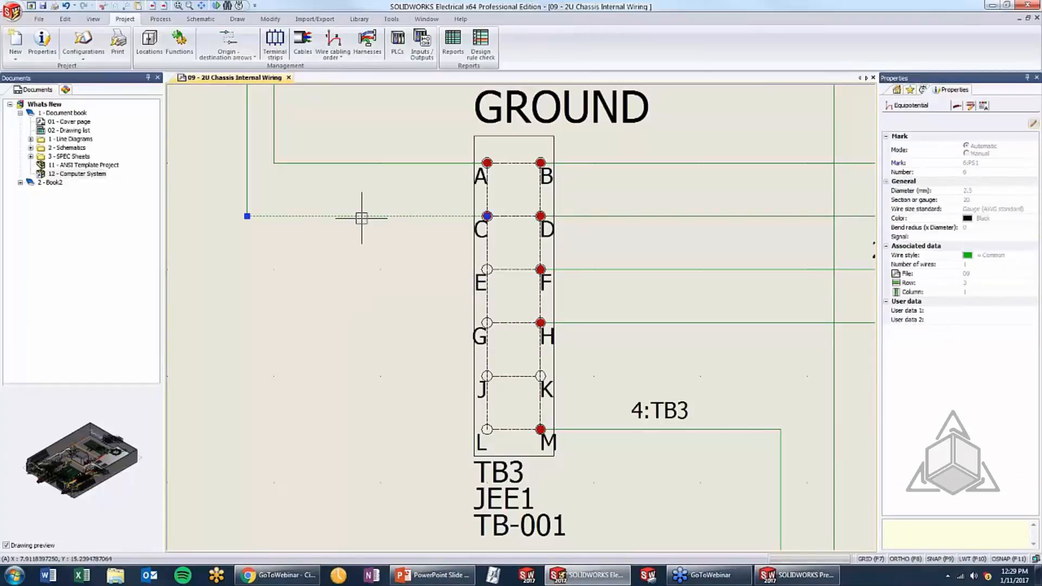
click(957, 107)
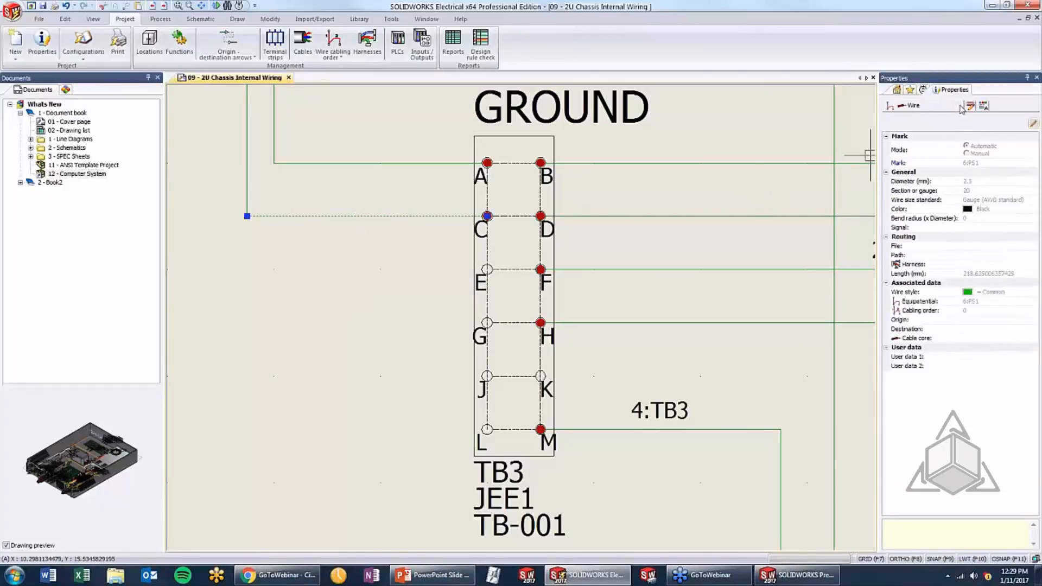
click(969, 107)
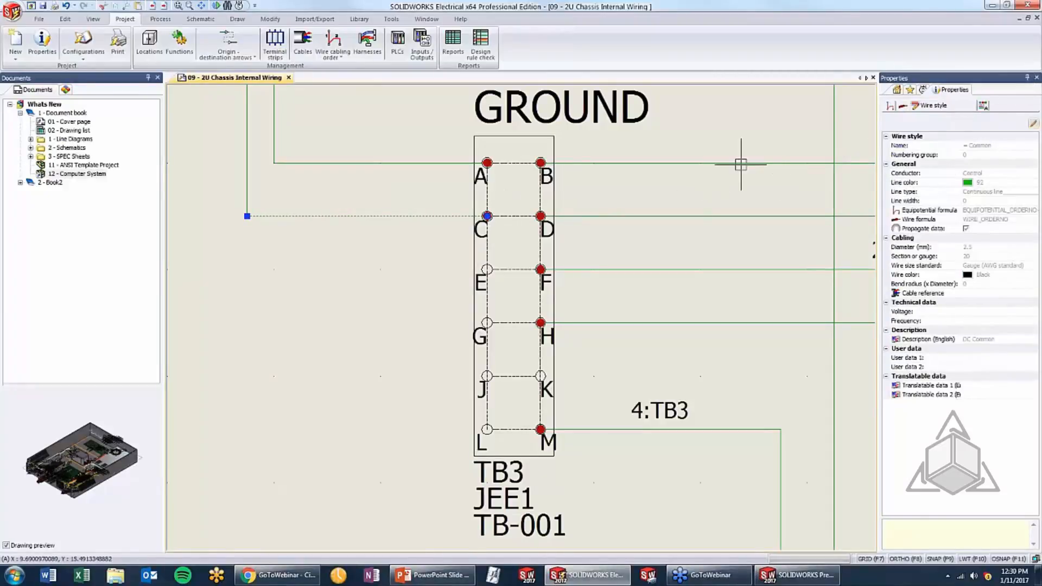
click(984, 106)
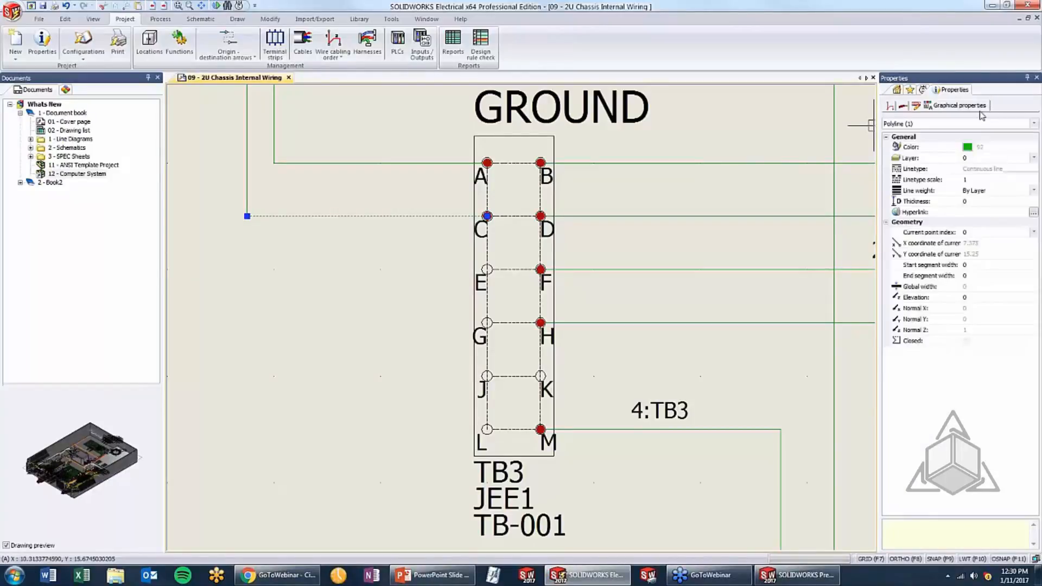
click(269, 19)
click(18, 43)
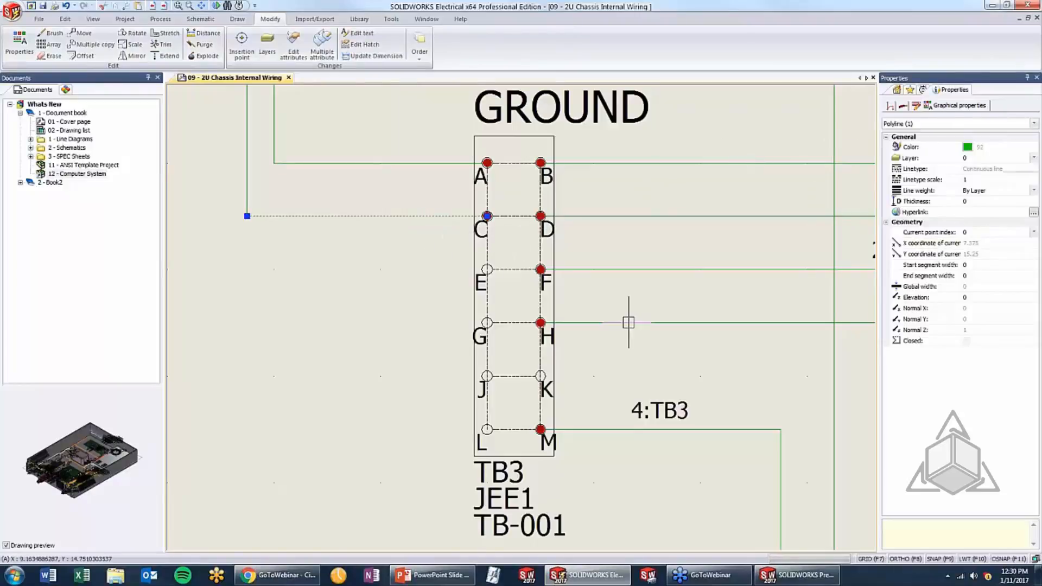
key(Escape)
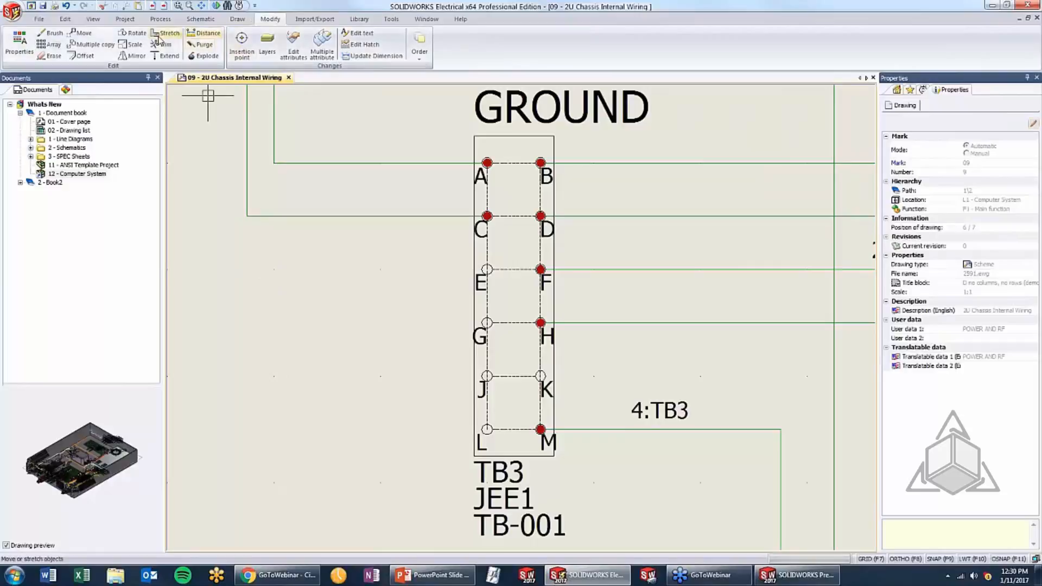
Add a single-line text containing a first name in the empty area beside the TB3 terminal block, below the wire to terminal C
click(237, 19)
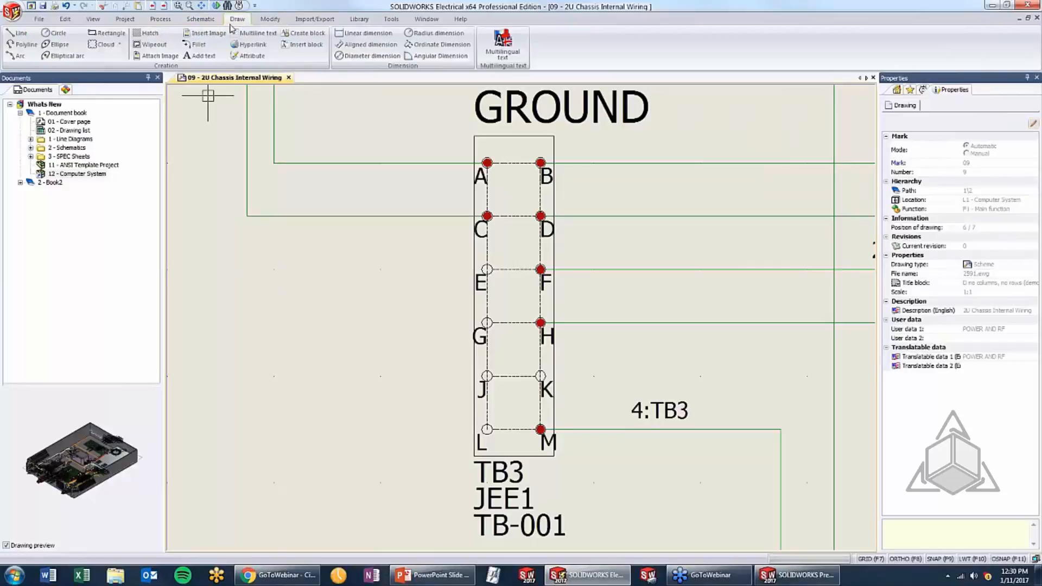
click(200, 55)
text(Tom)
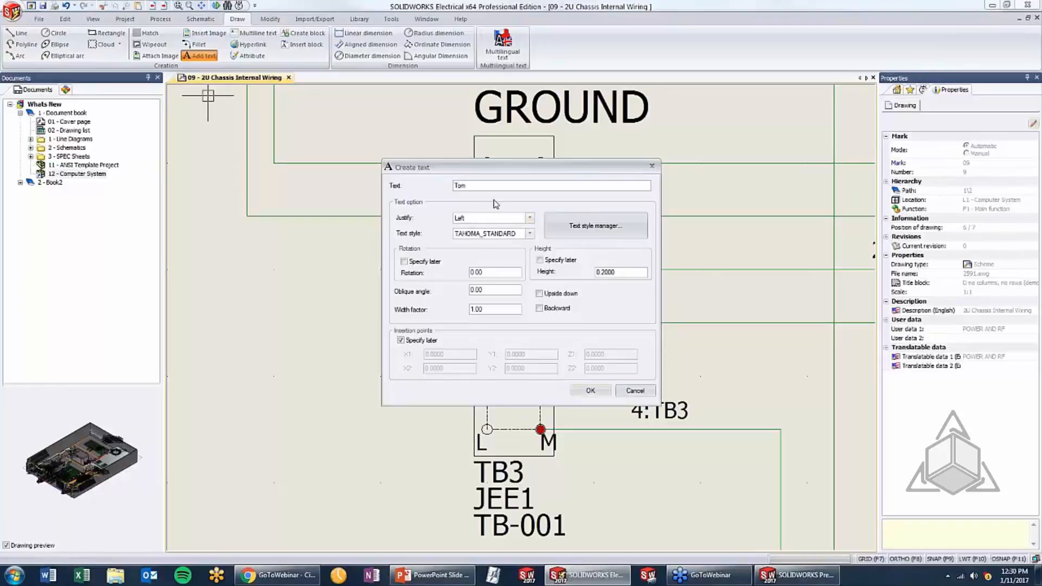
click(586, 389)
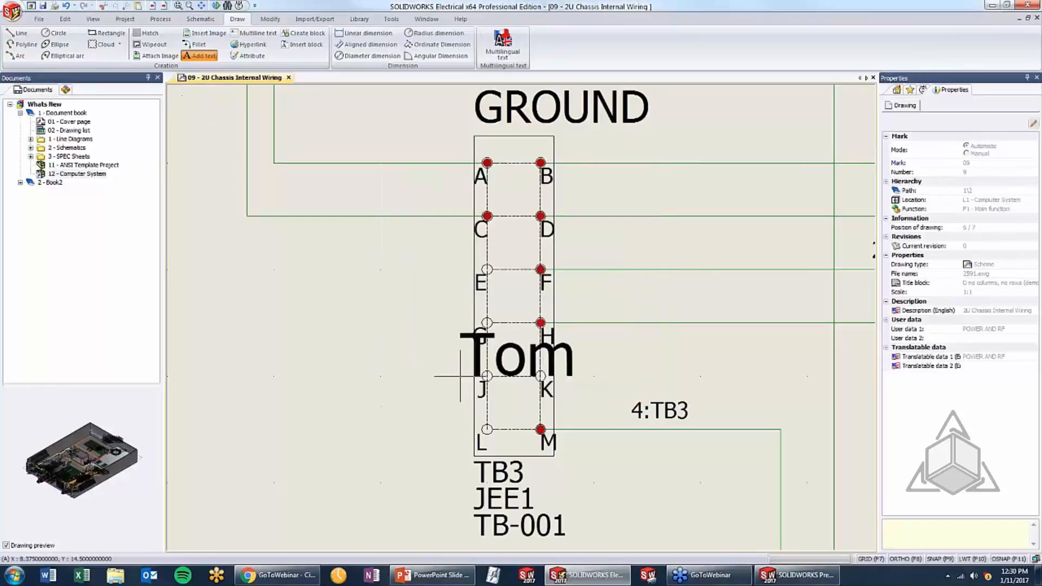
click(294, 318)
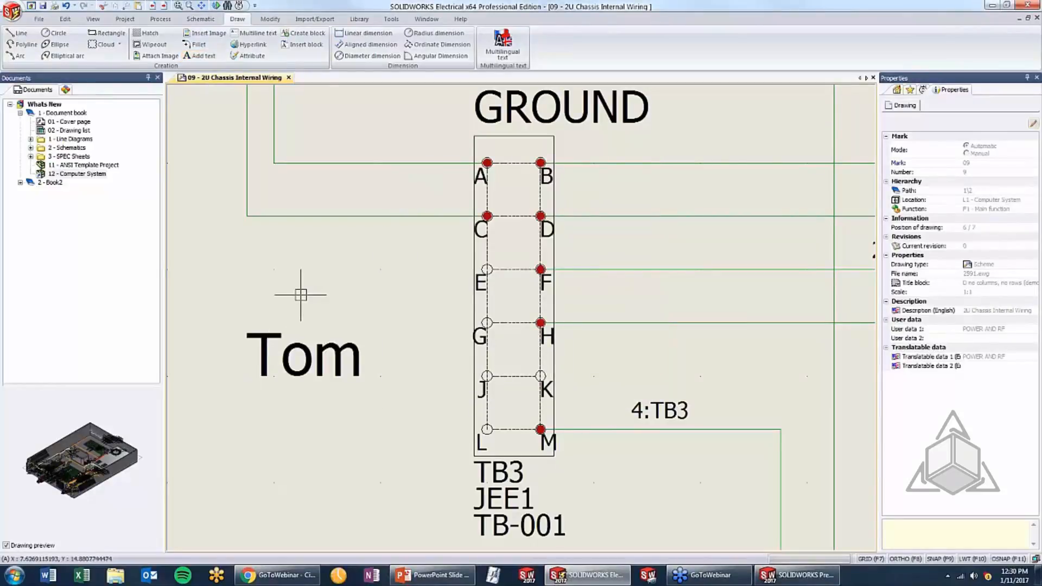
Append "says Hi" to the placed text's contents and set its height to 0.3 in the graphical properties
click(271, 343)
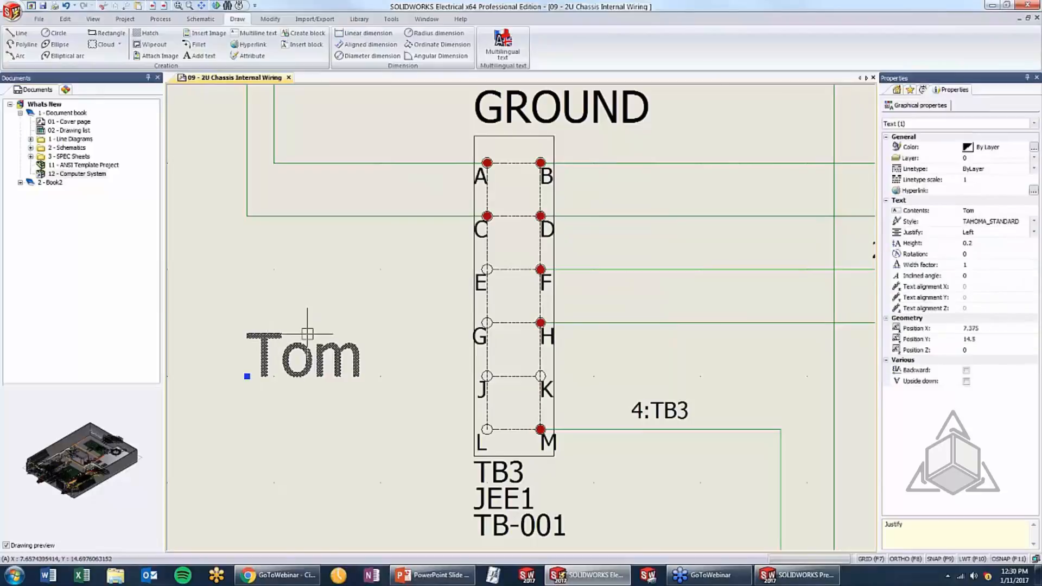
click(271, 19)
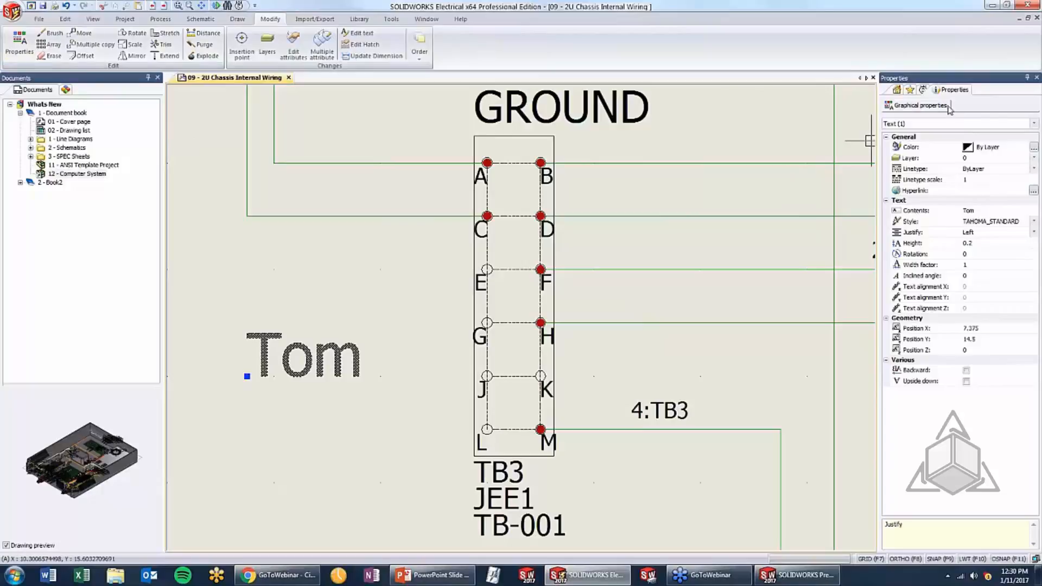
click(993, 215)
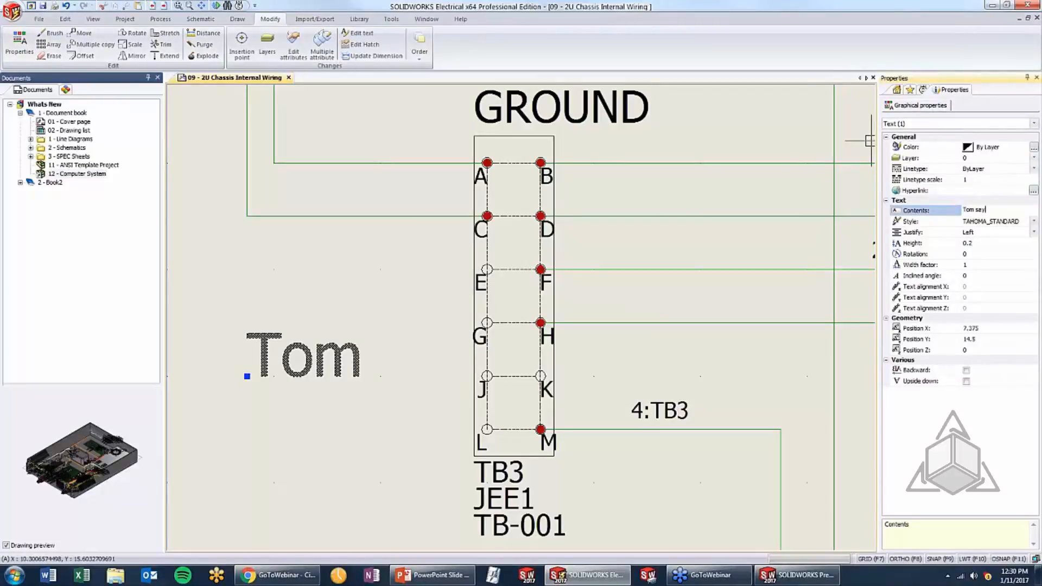
key(Return)
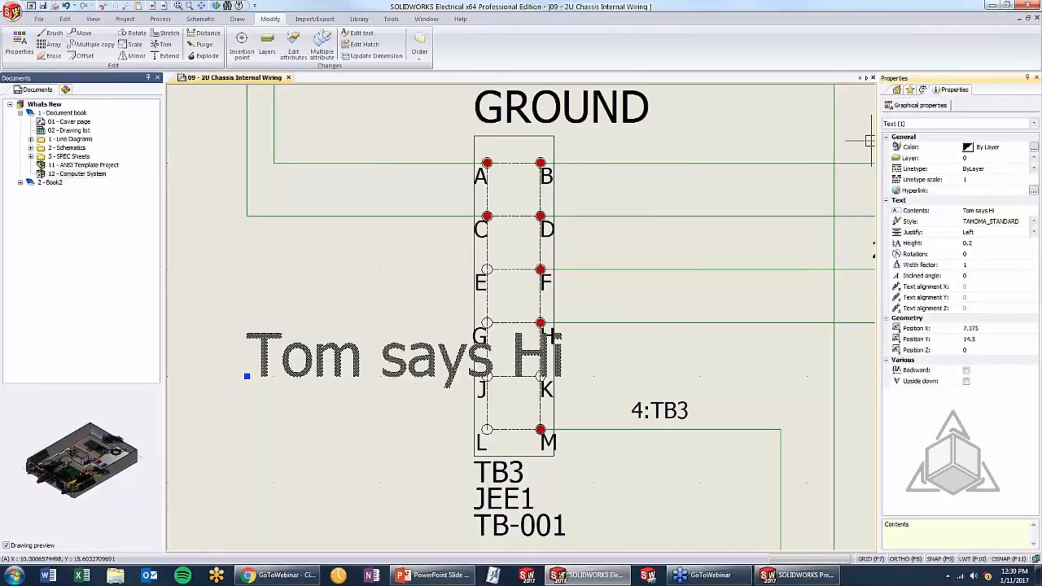
click(998, 245)
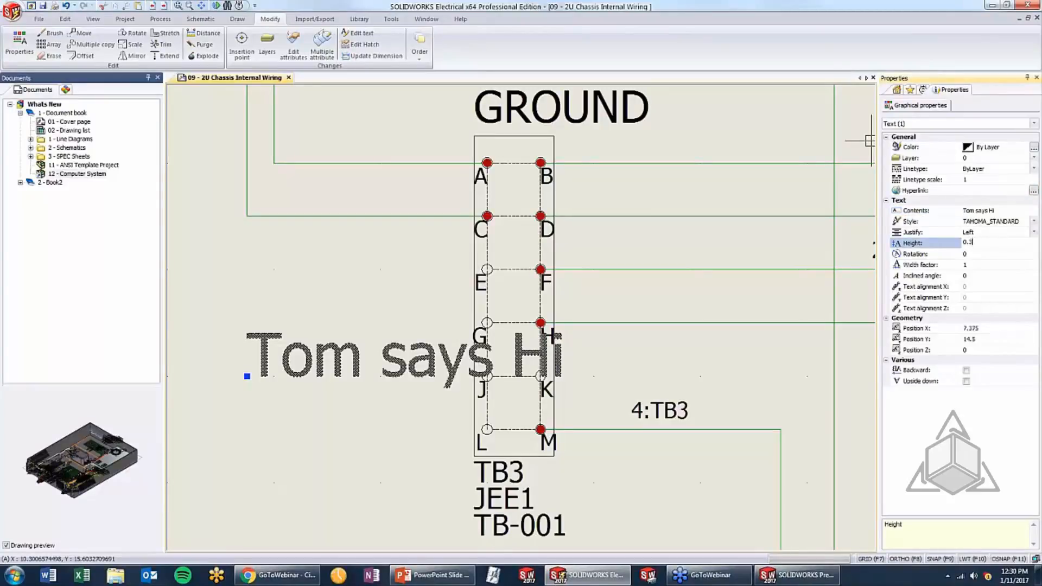
key(Return)
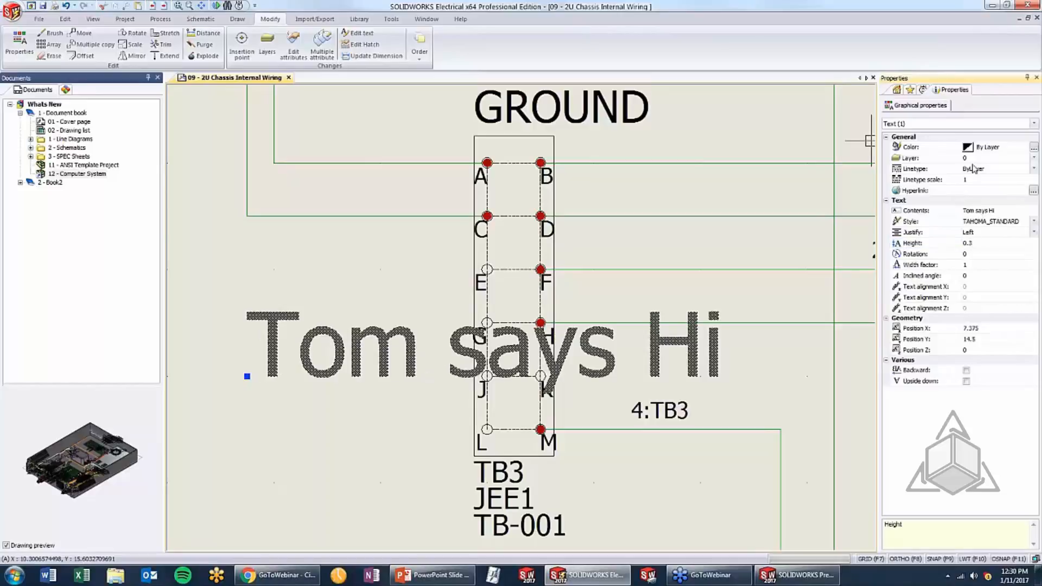
Change the text's color to red, color 12, and deselect it
click(978, 148)
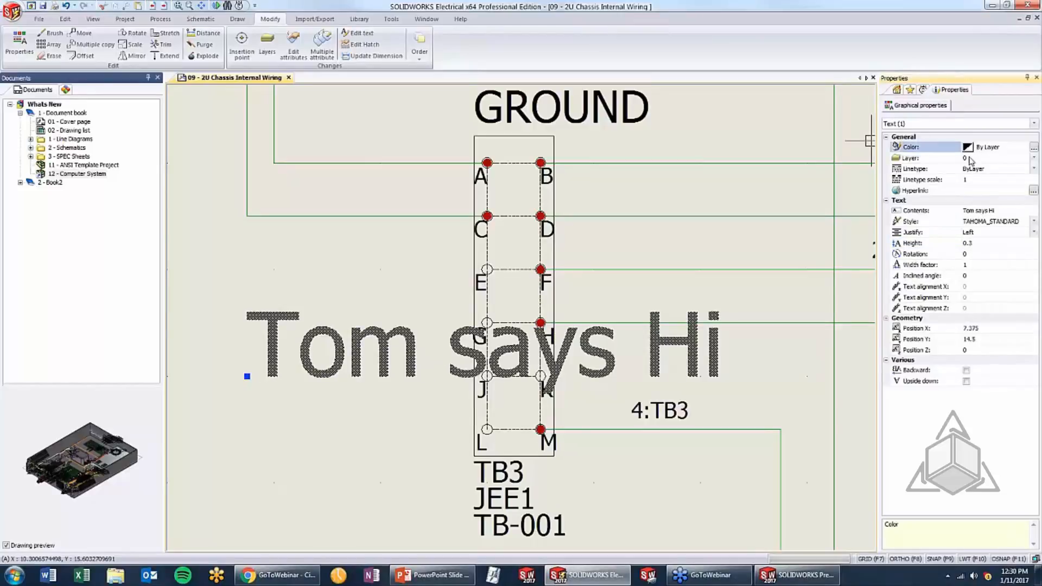
click(1034, 148)
click(424, 252)
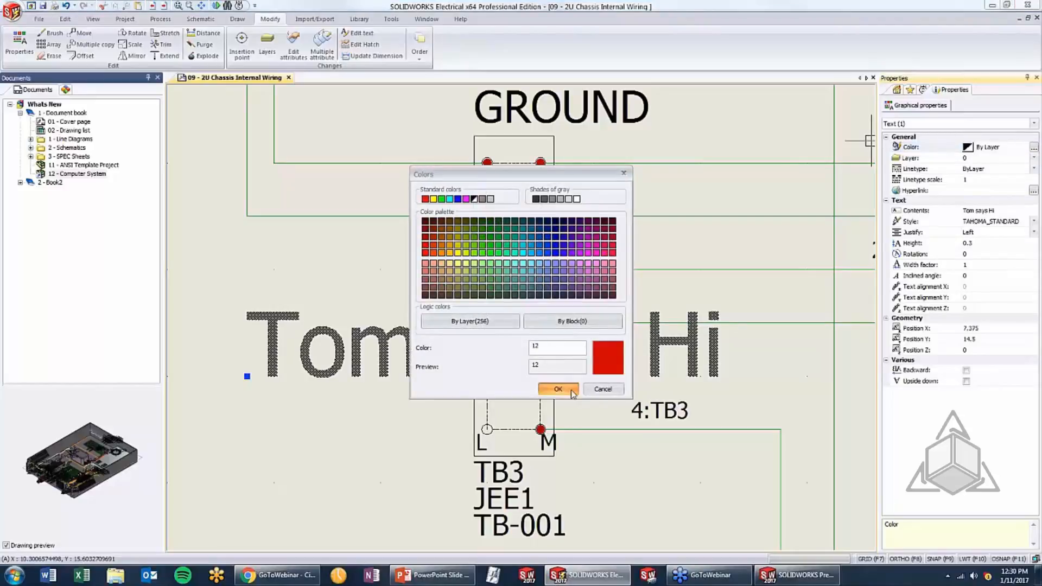
click(554, 389)
key(Escape)
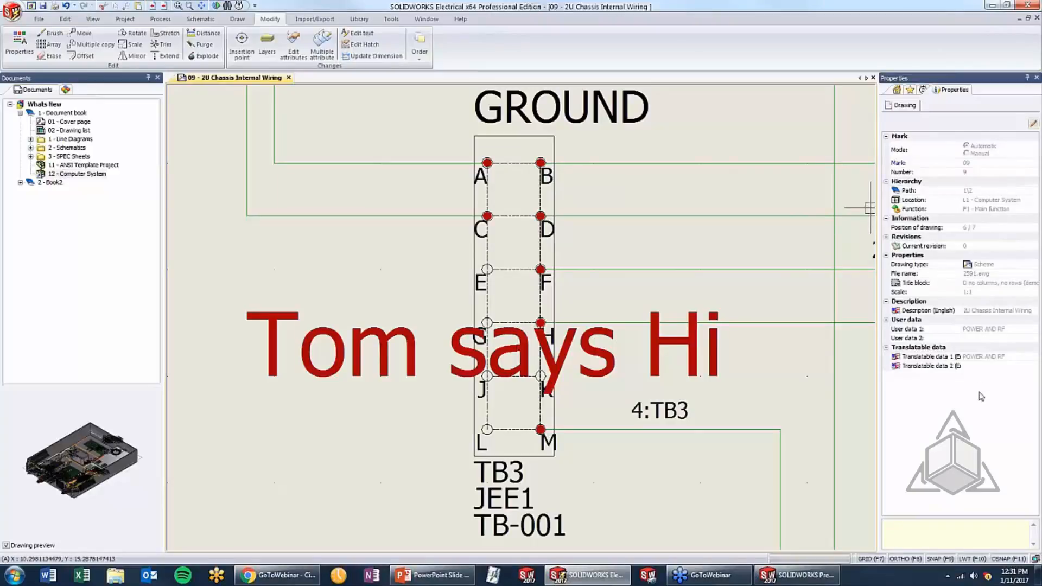
Switch to the PowerPoint slide show and advance to the Questions? slide
click(432, 575)
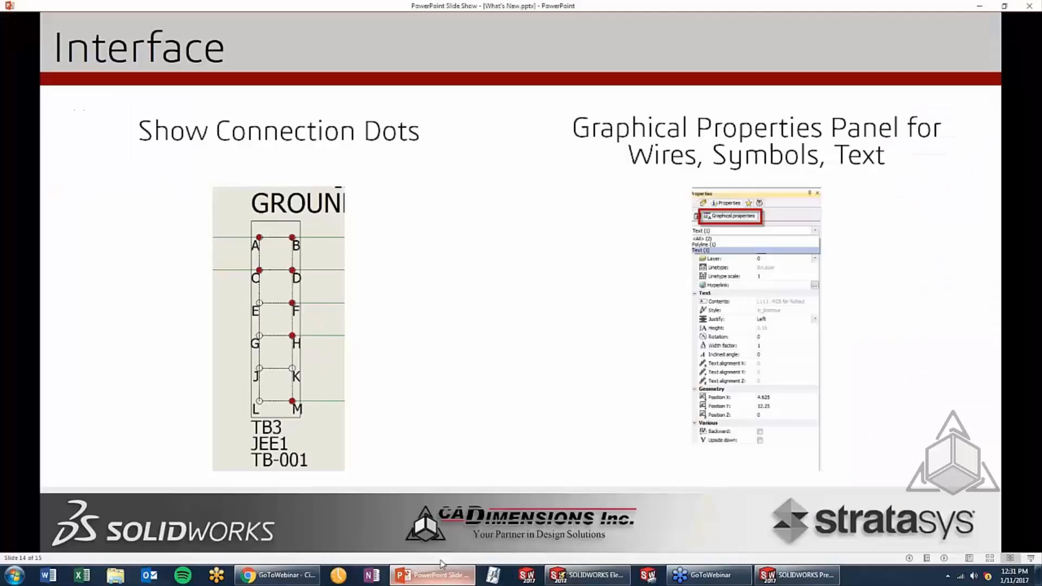
click(459, 258)
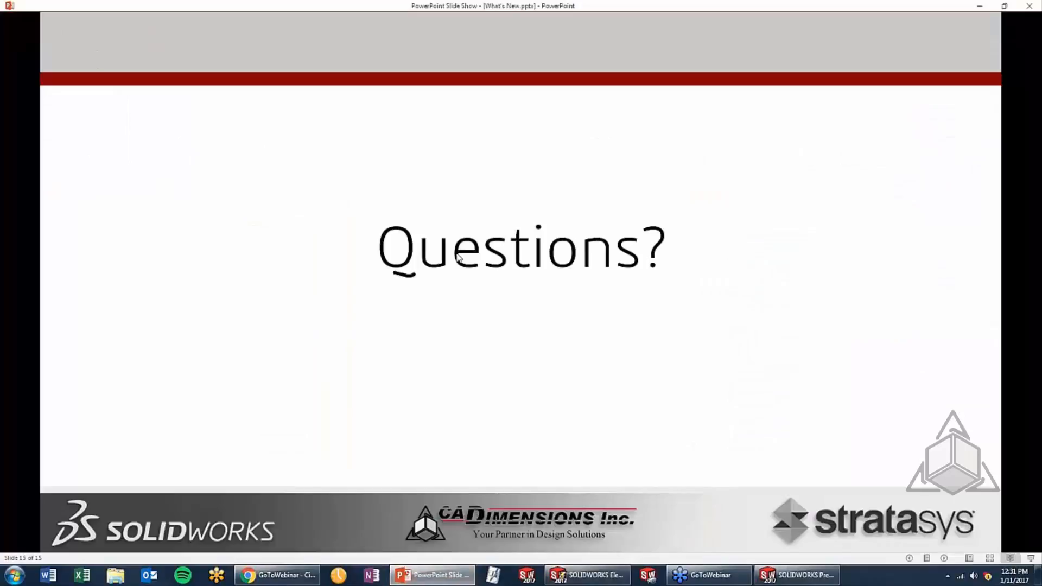